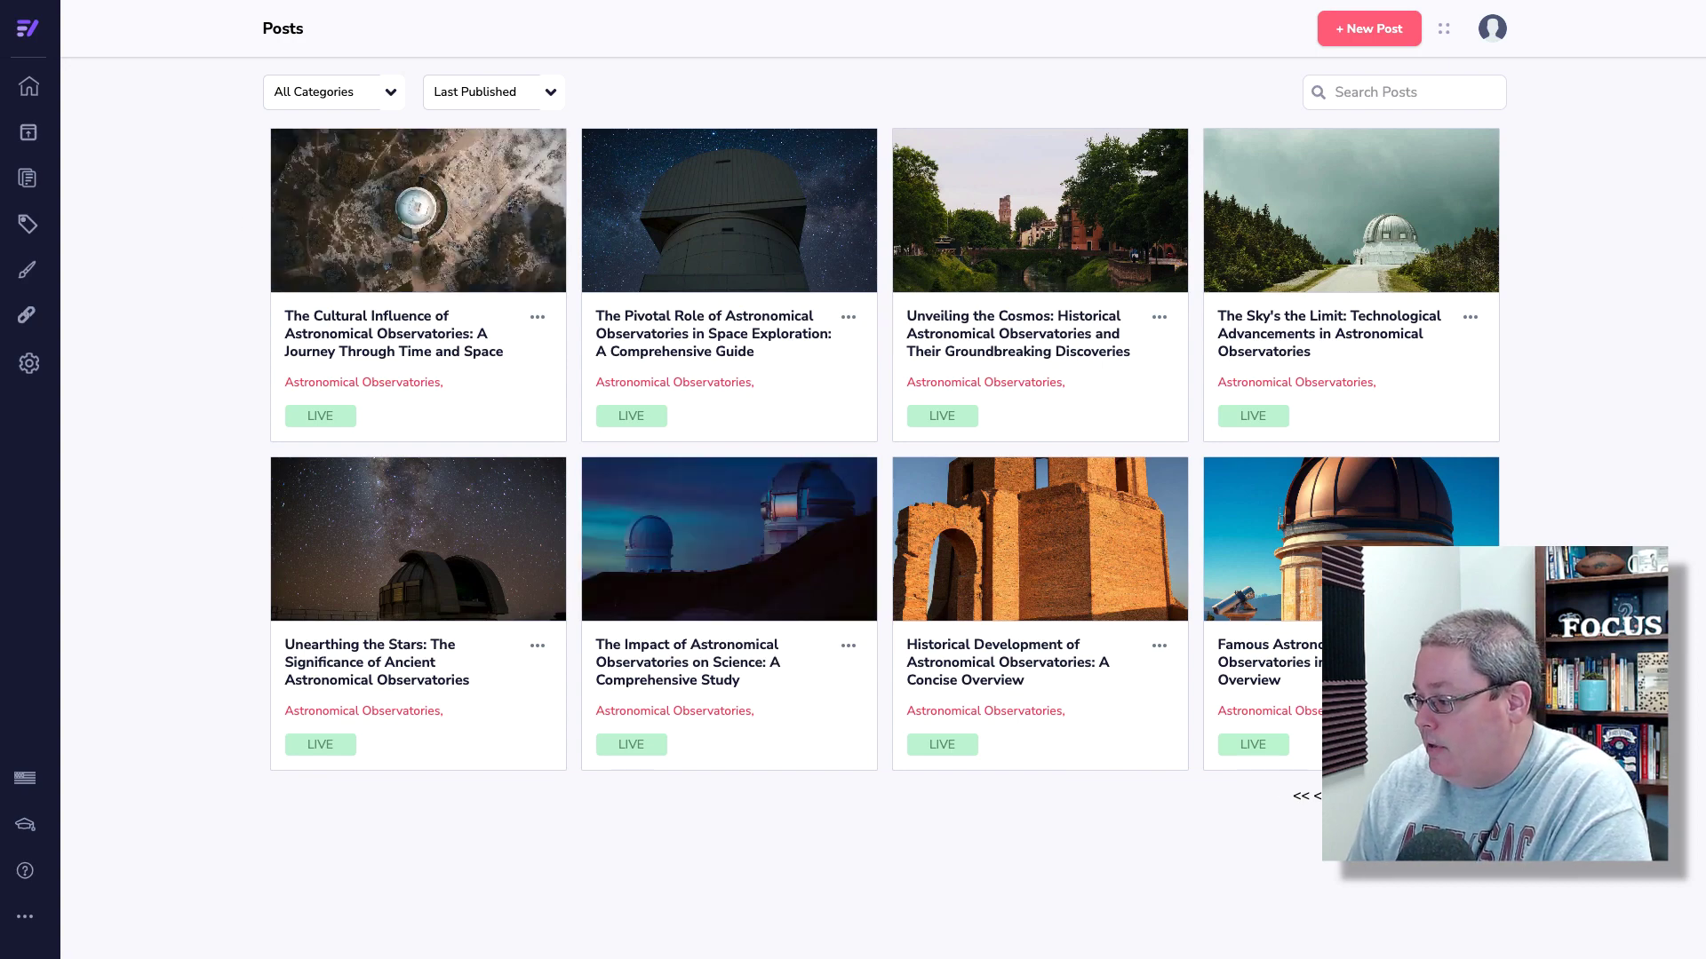
Open the post "The Evolution of Astronomical Observatories: A Journey Through Time" in the editor and read through its text from introduction to conclusion
{"action": "left_click", "coordinate": [1359, 795]}
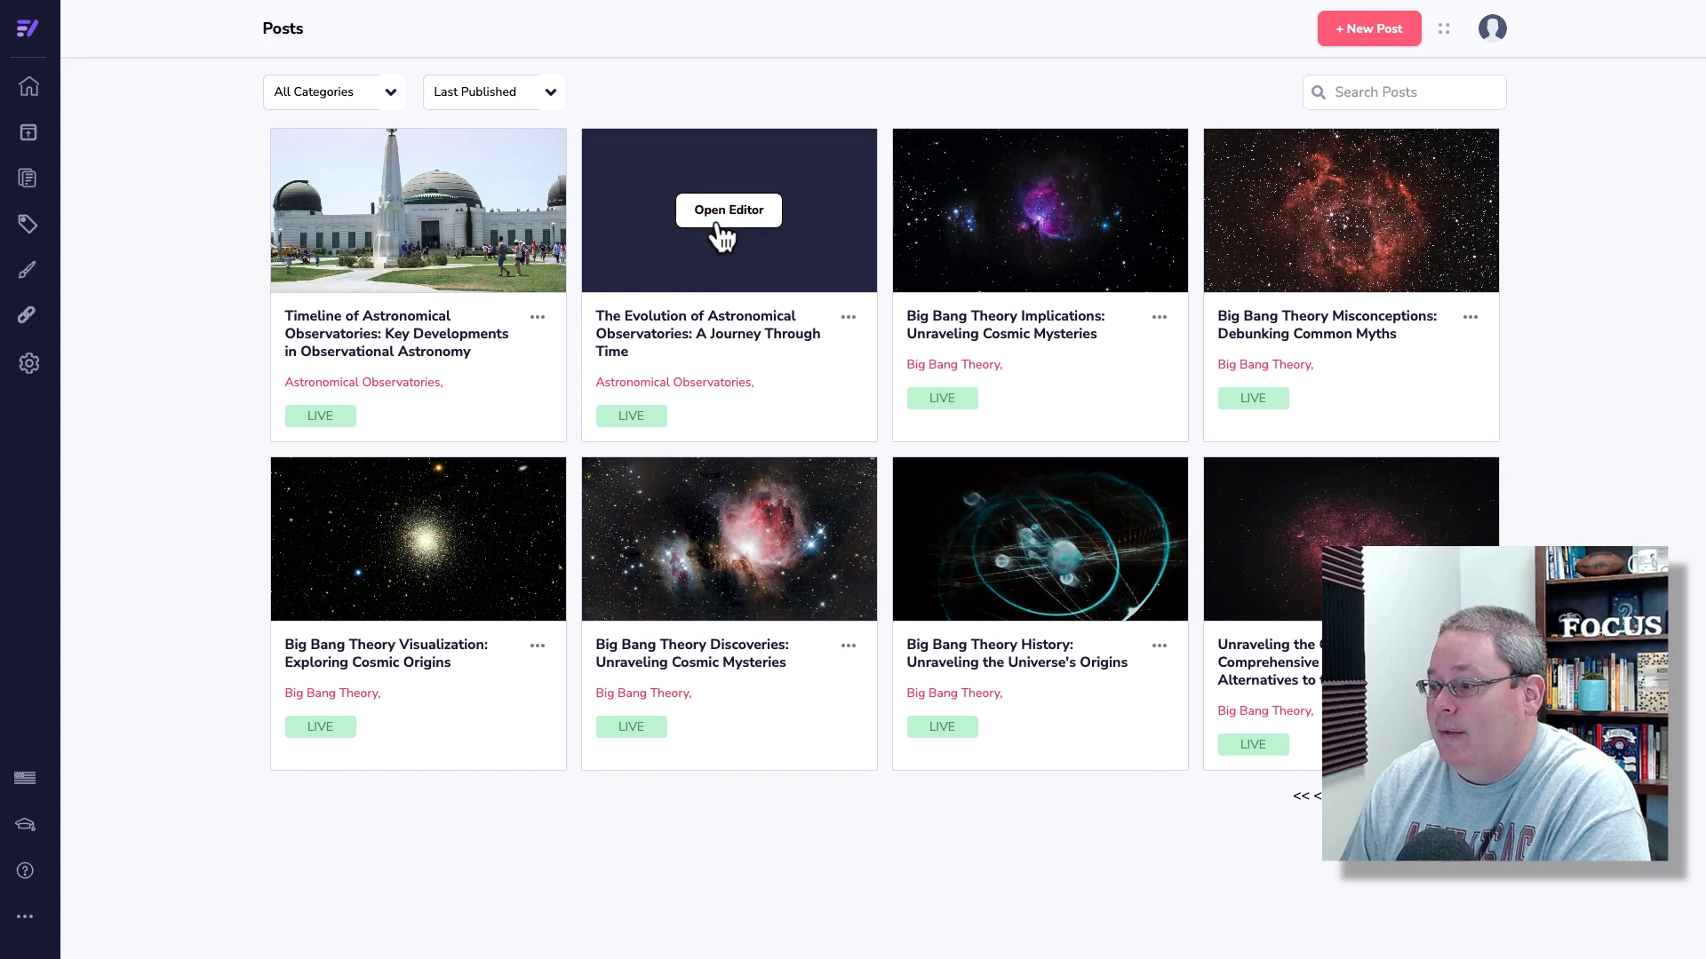
{"action": "left_click", "coordinate": [717, 217]}
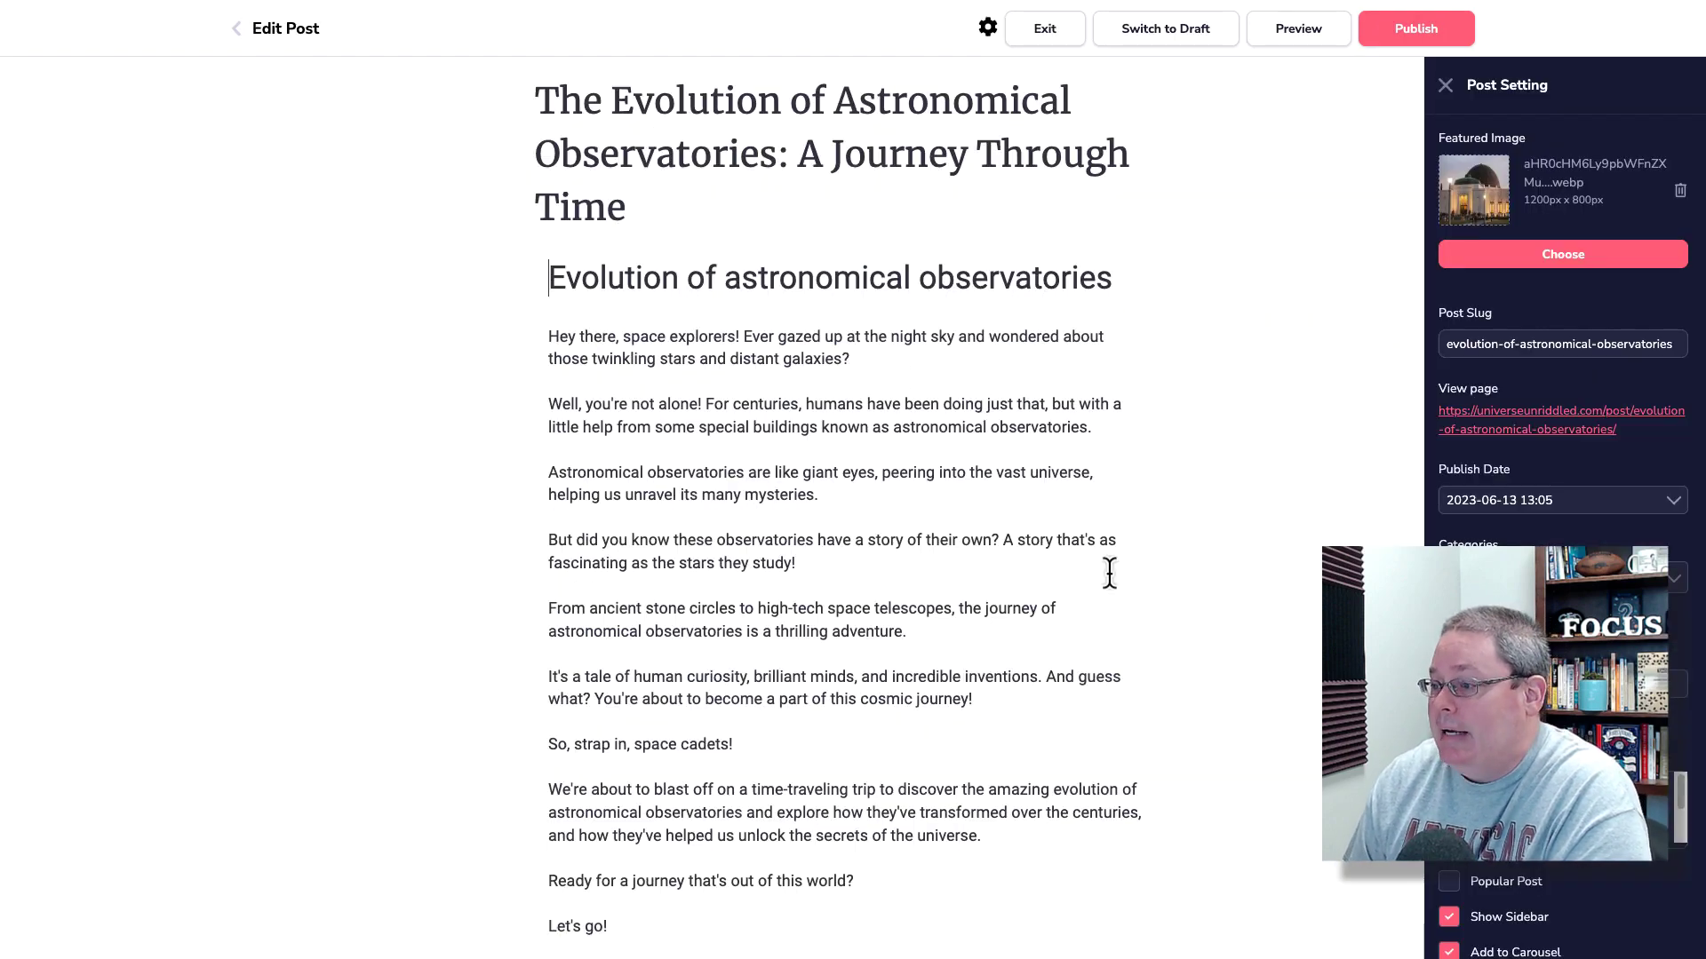
{"action": "scroll", "coordinate": [1066, 572], "scroll_direction": "down", "scroll_amount": 3}
{"action": "scroll", "coordinate": [1047, 572], "scroll_direction": "down", "scroll_amount": 20}
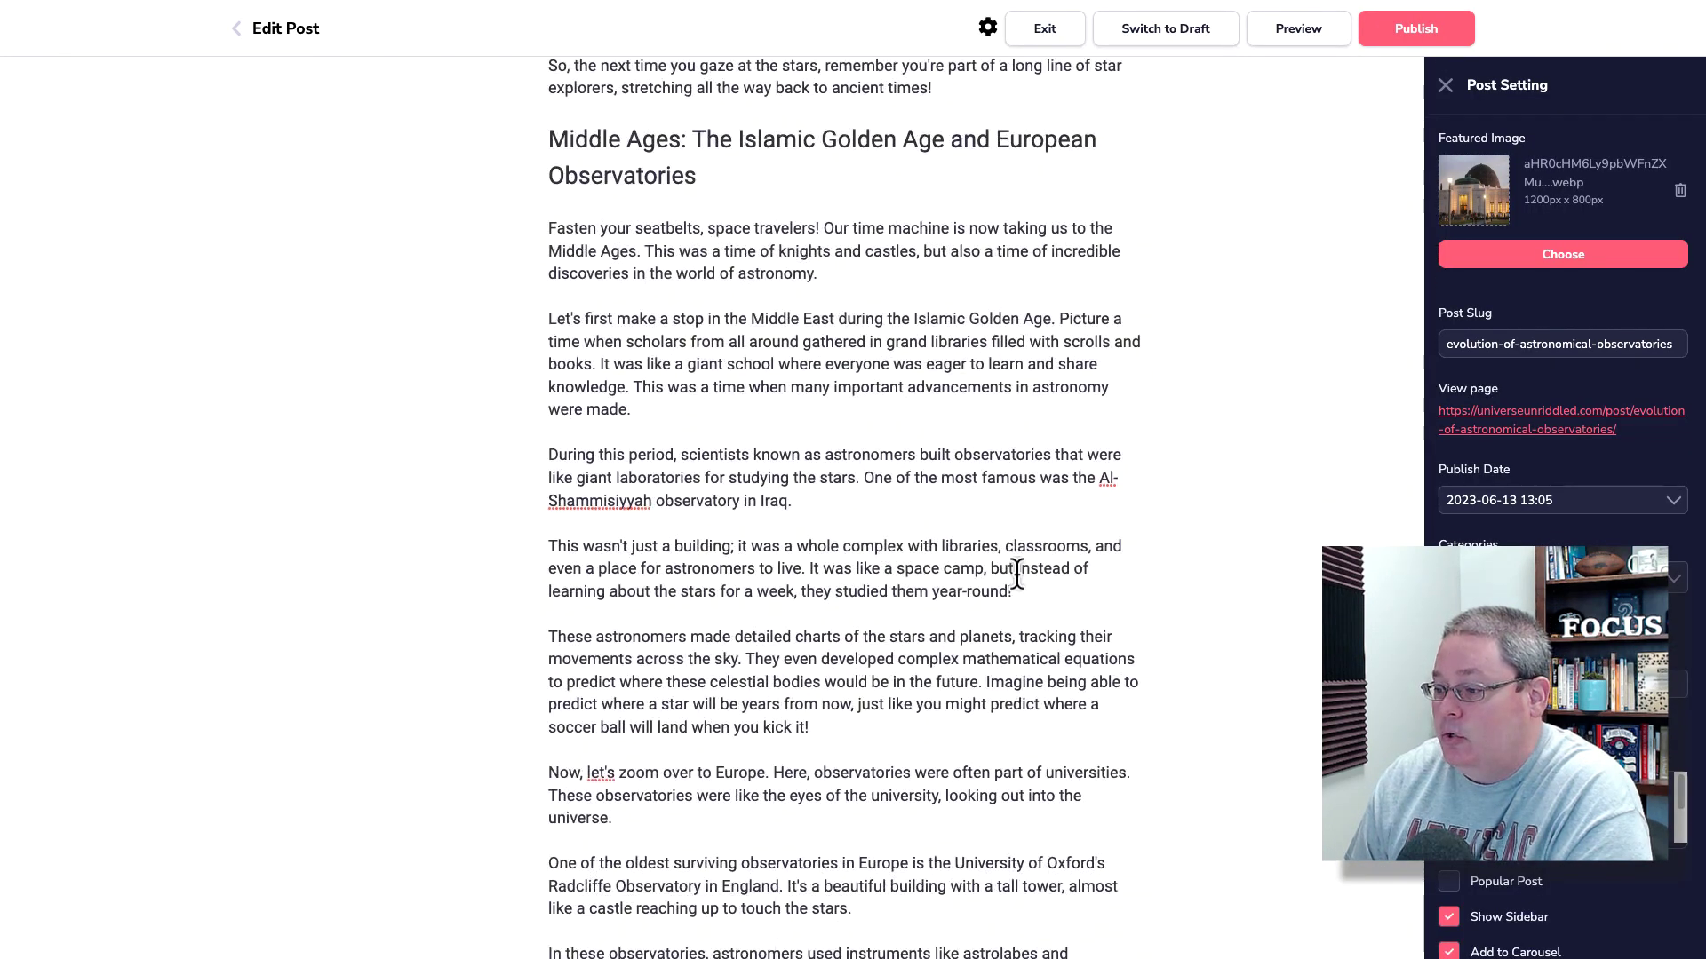
{"action": "scroll", "coordinate": [1018, 573], "scroll_direction": "down", "scroll_amount": 20}
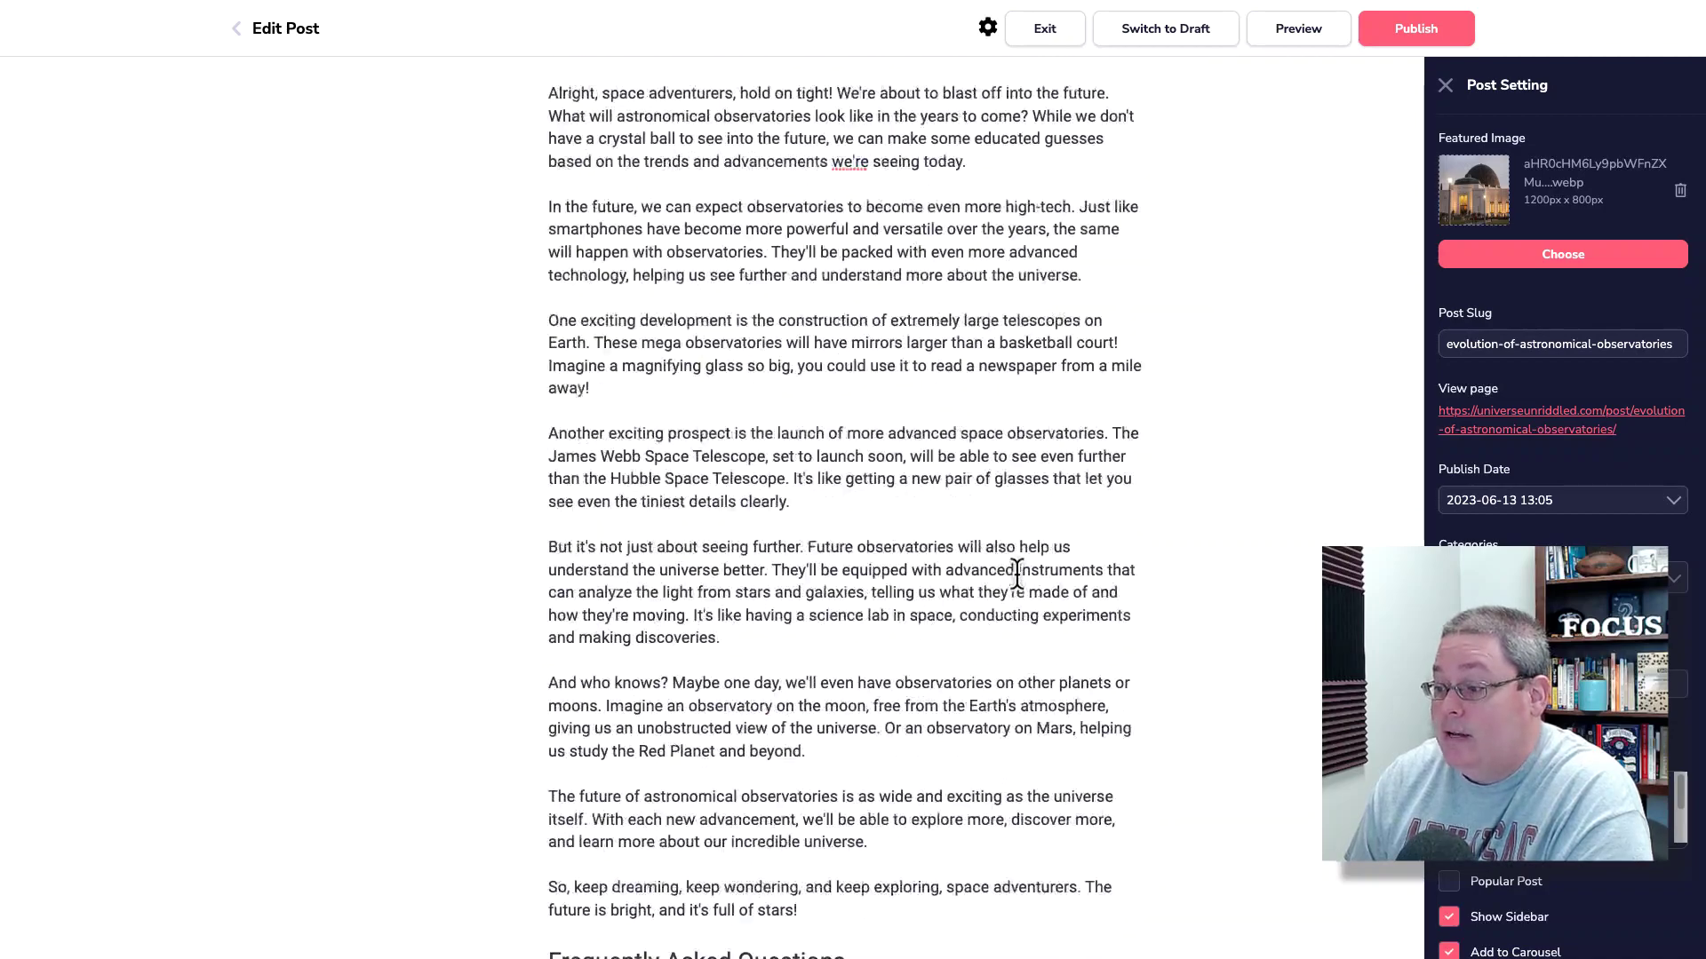
{"action": "scroll", "coordinate": [1017, 573], "scroll_direction": "down", "scroll_amount": 14}
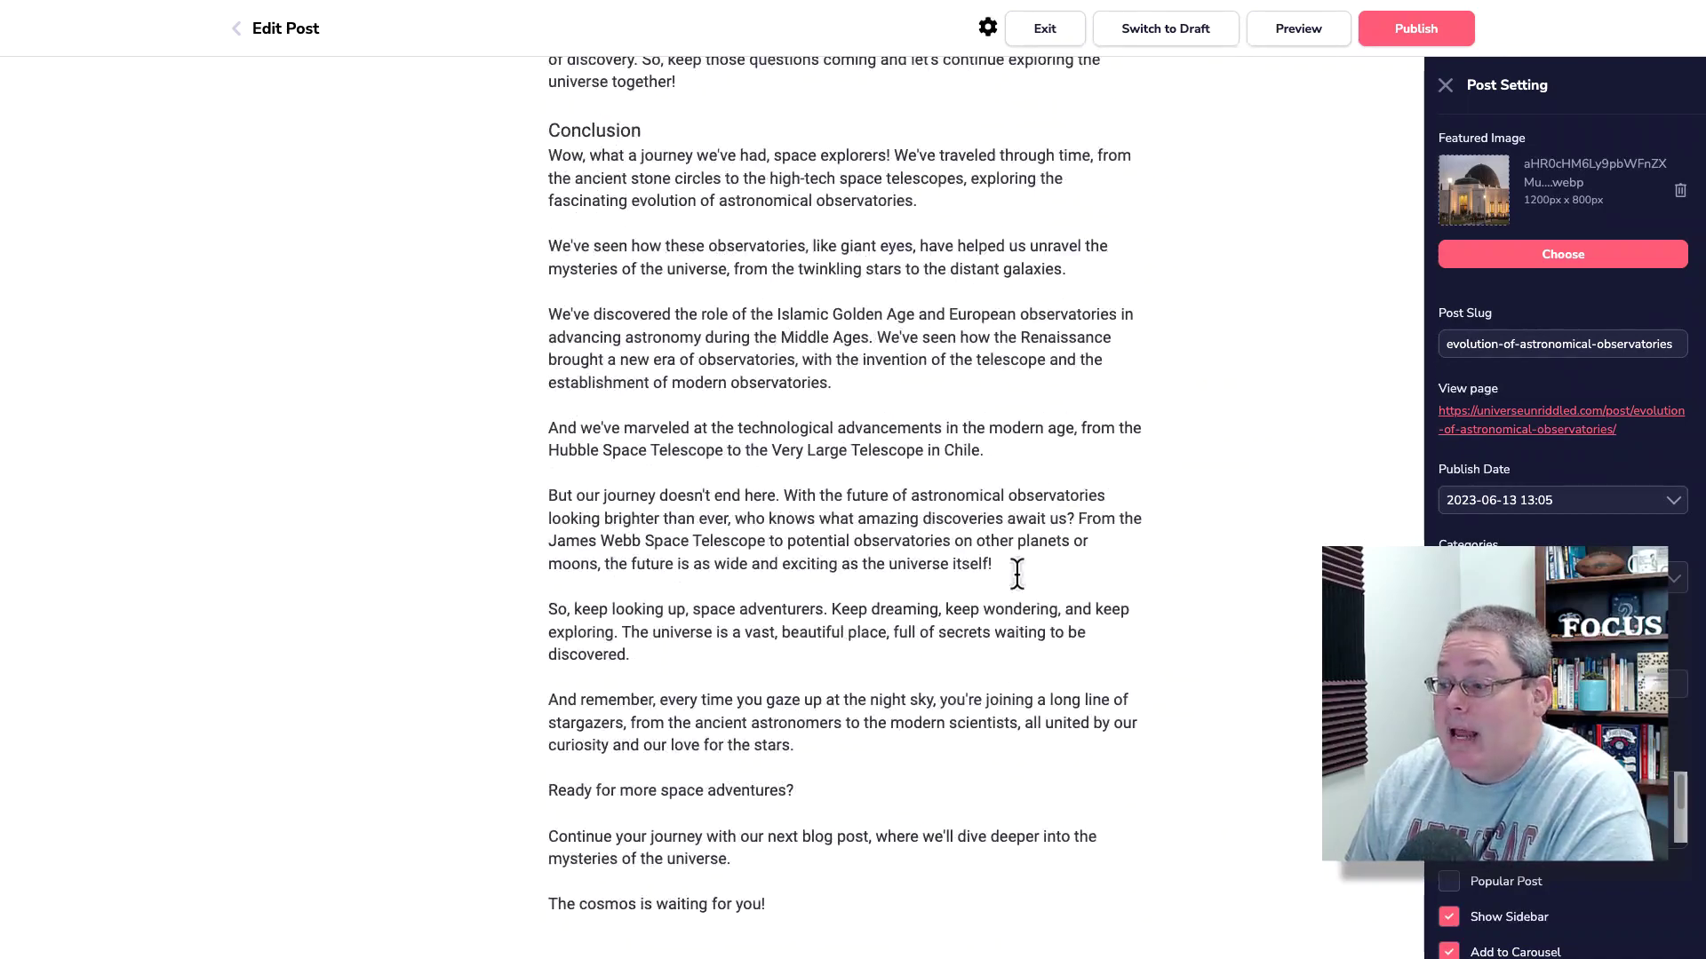
{"action": "scroll", "coordinate": [1017, 573], "scroll_direction": "up", "scroll_amount": 20}
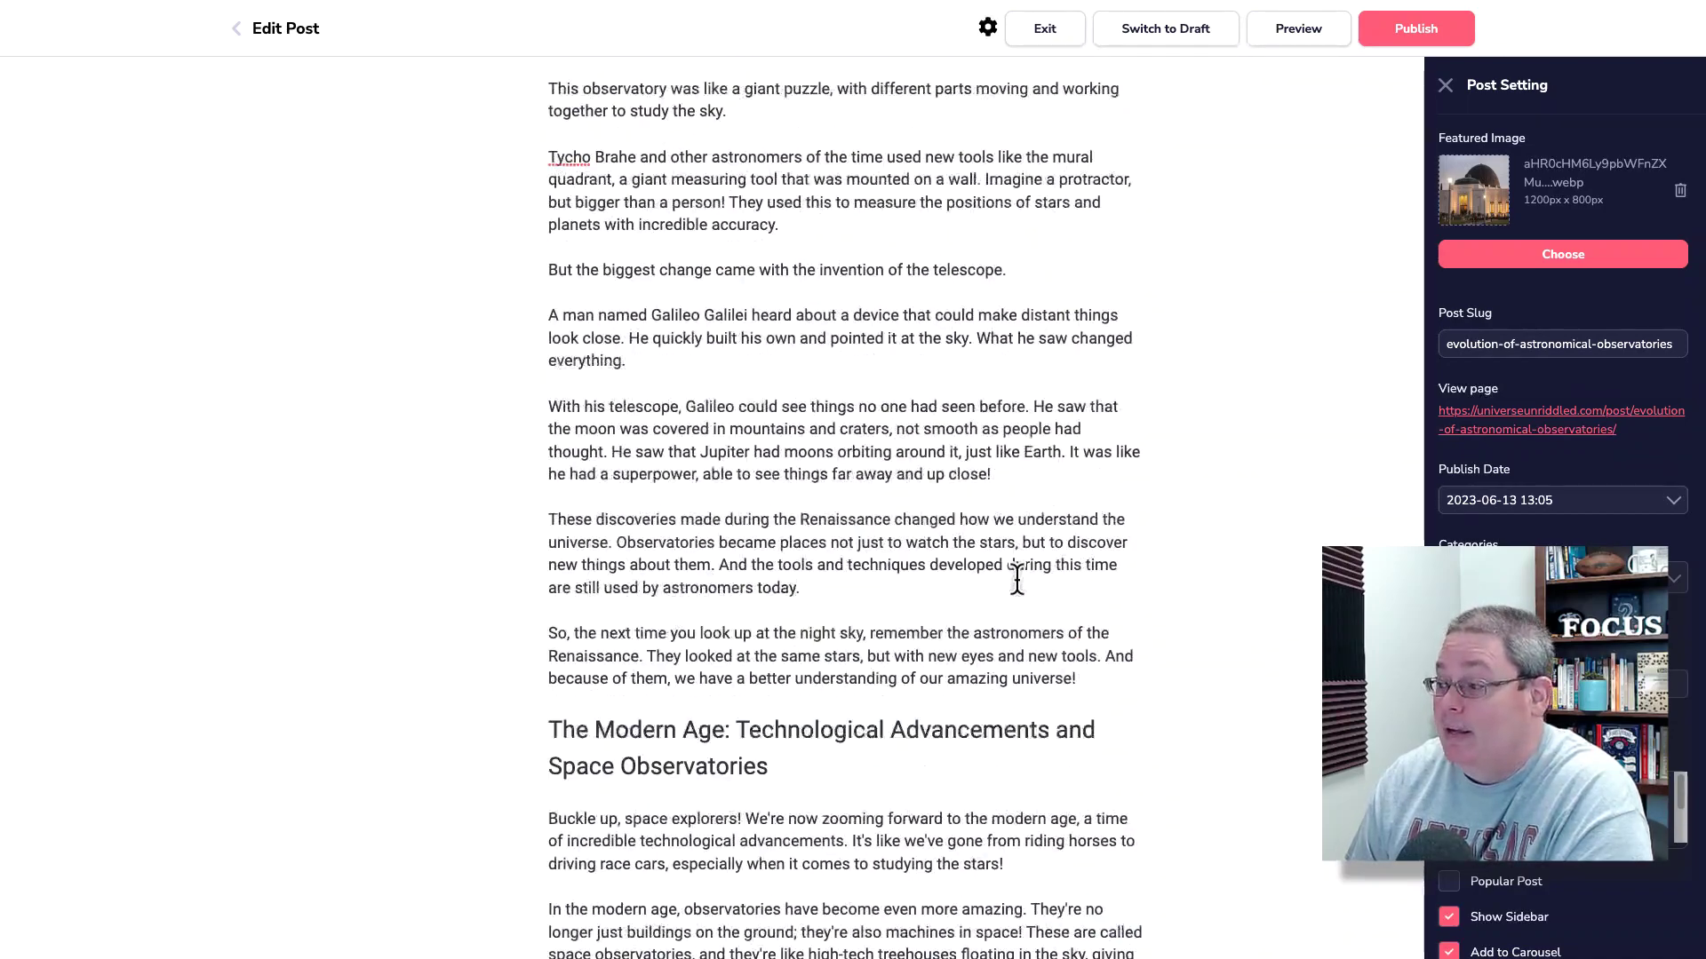
{"action": "scroll", "coordinate": [1017, 580], "scroll_direction": "up", "scroll_amount": 20}
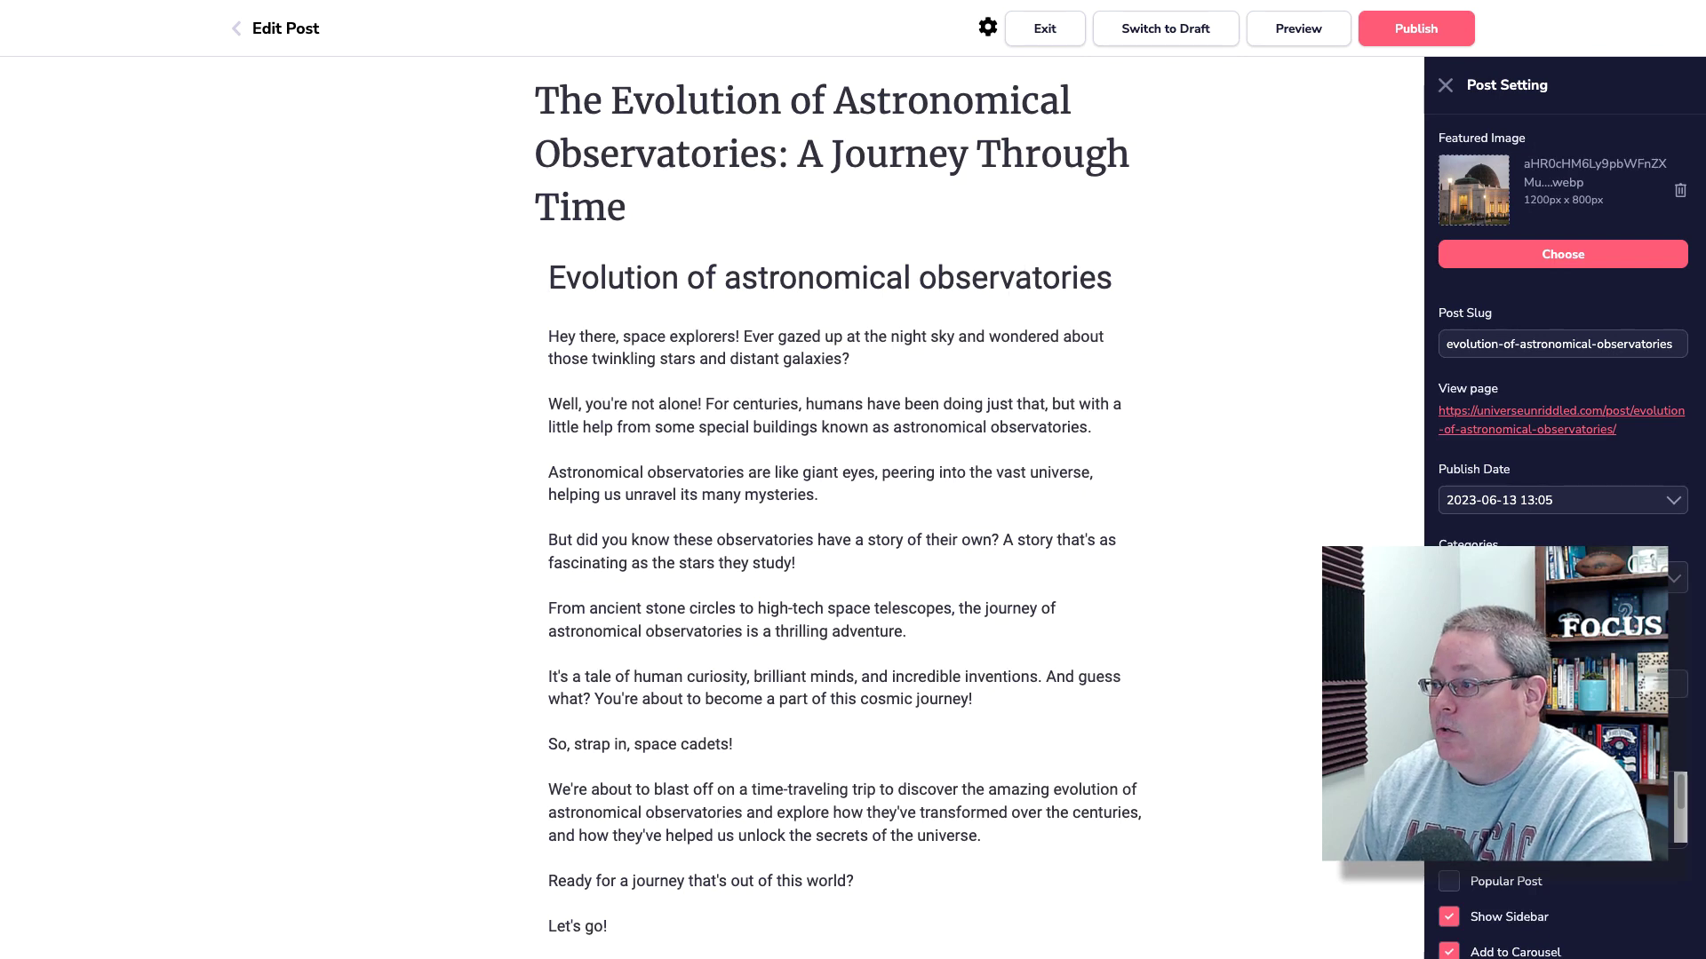
Switch to ChatGPT and look through the list of available GPT-4 plugins from Access Link to Wolfram
{"action": "key", "text": "alt+Tab"}
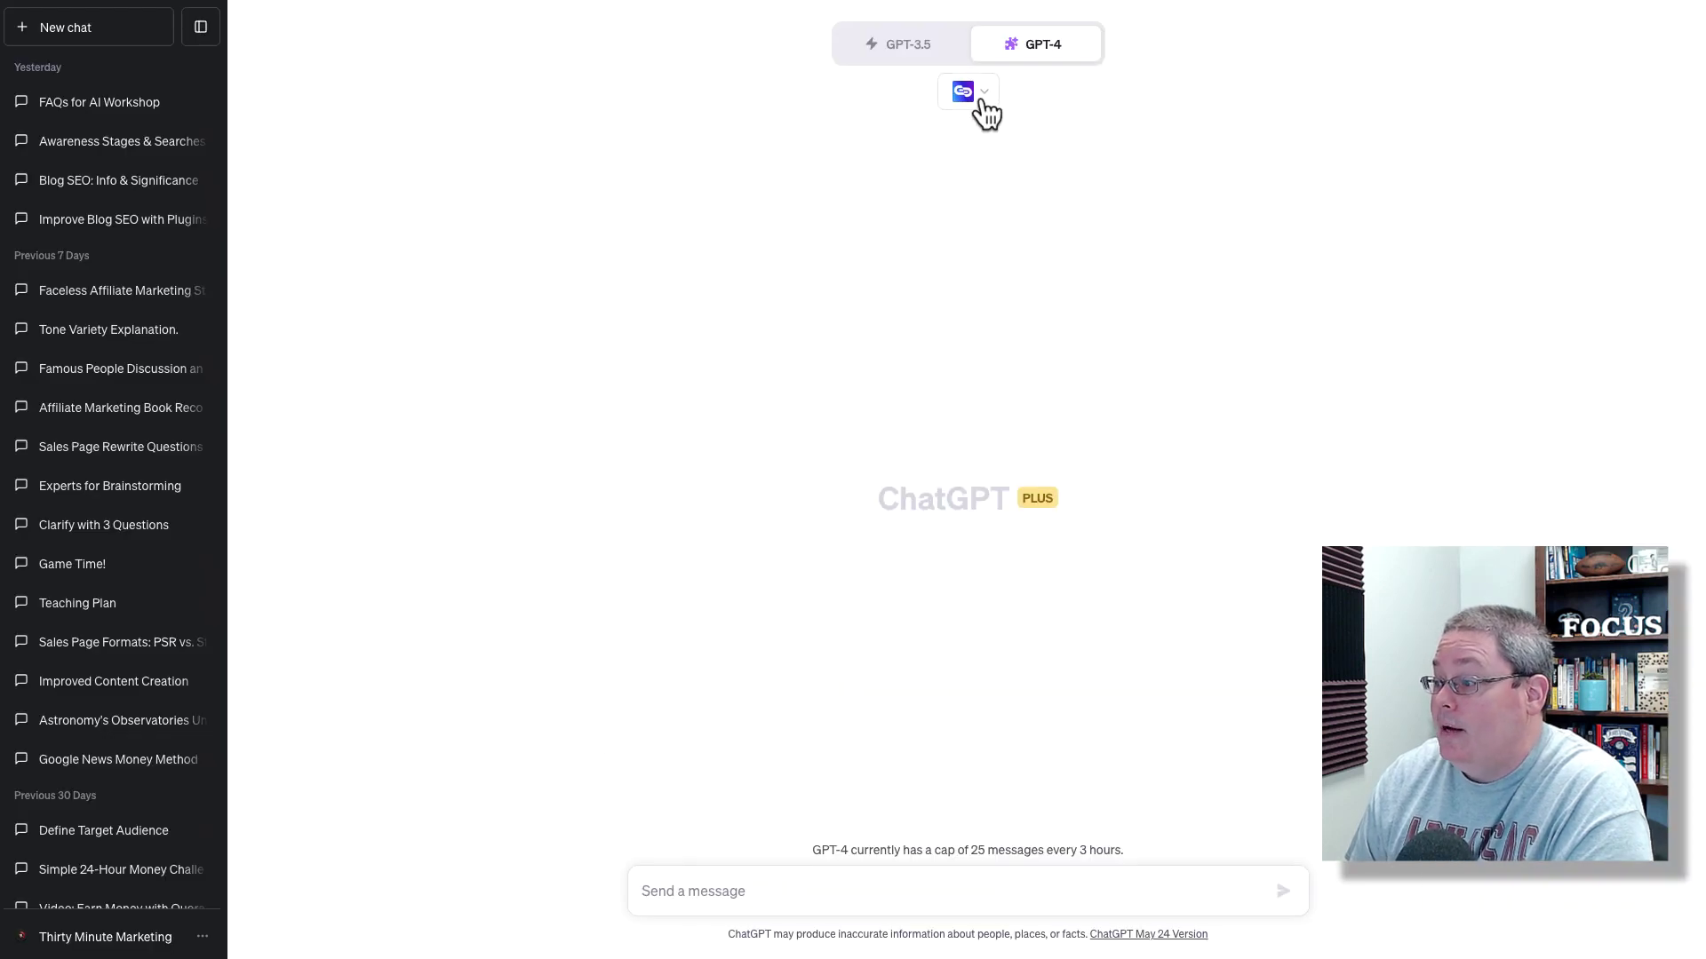
{"action": "left_click", "coordinate": [986, 111]}
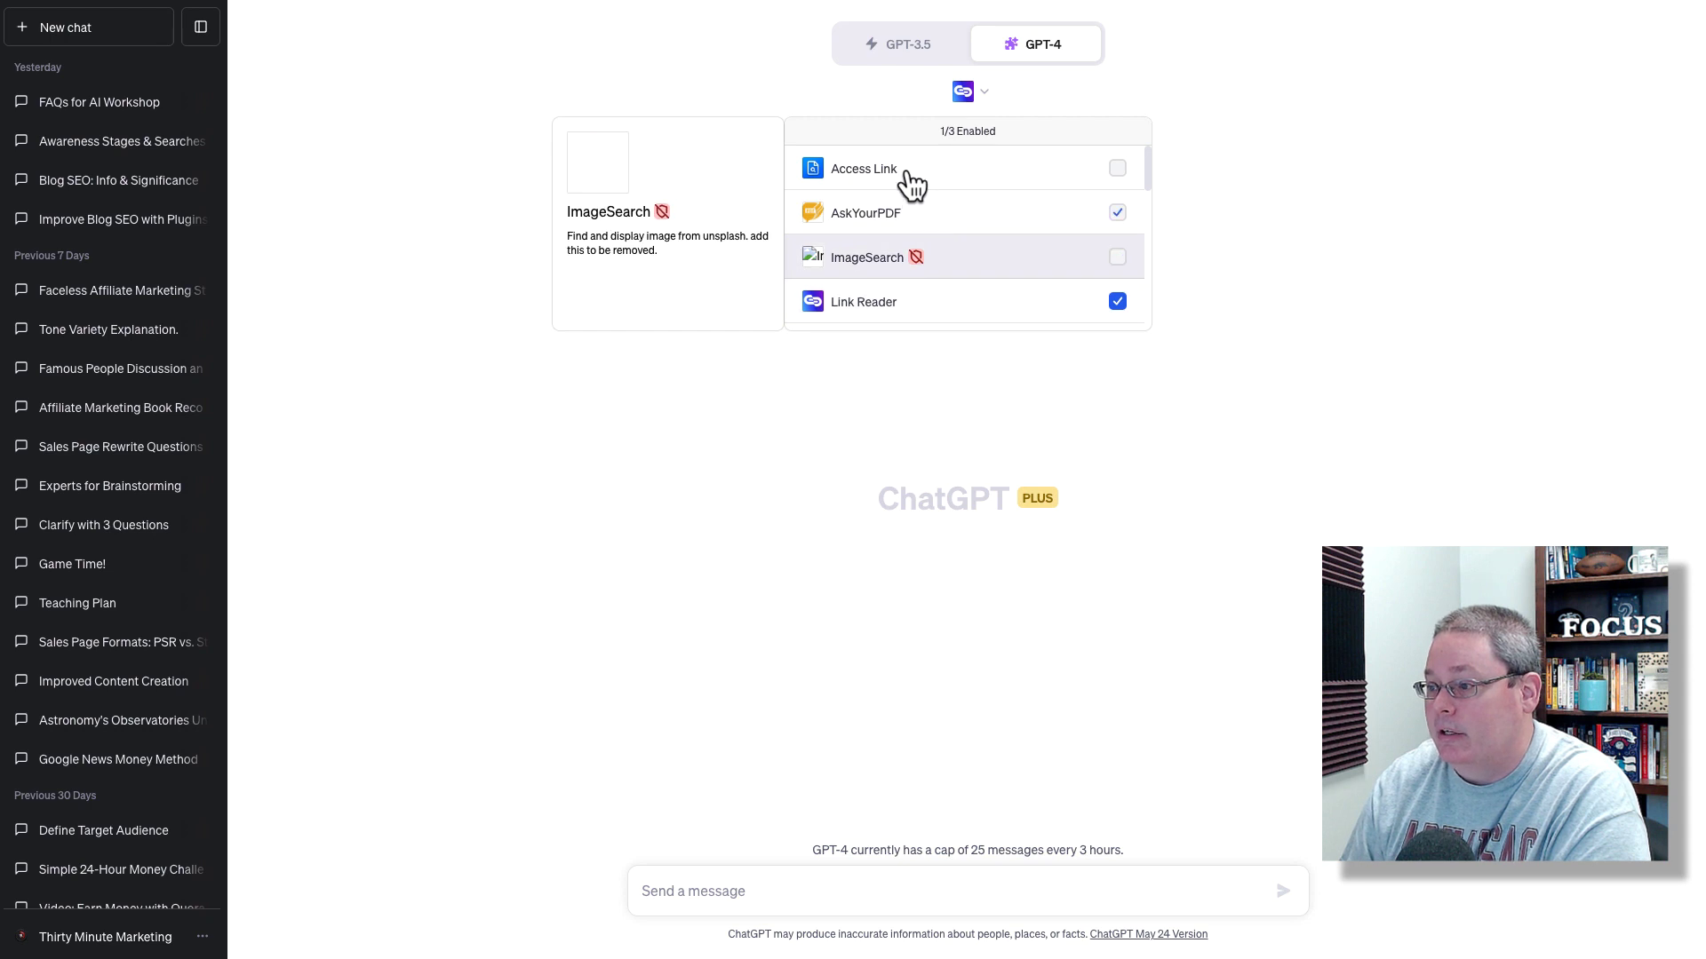
{"action": "scroll", "coordinate": [943, 250], "scroll_direction": "down", "scroll_amount": 2}
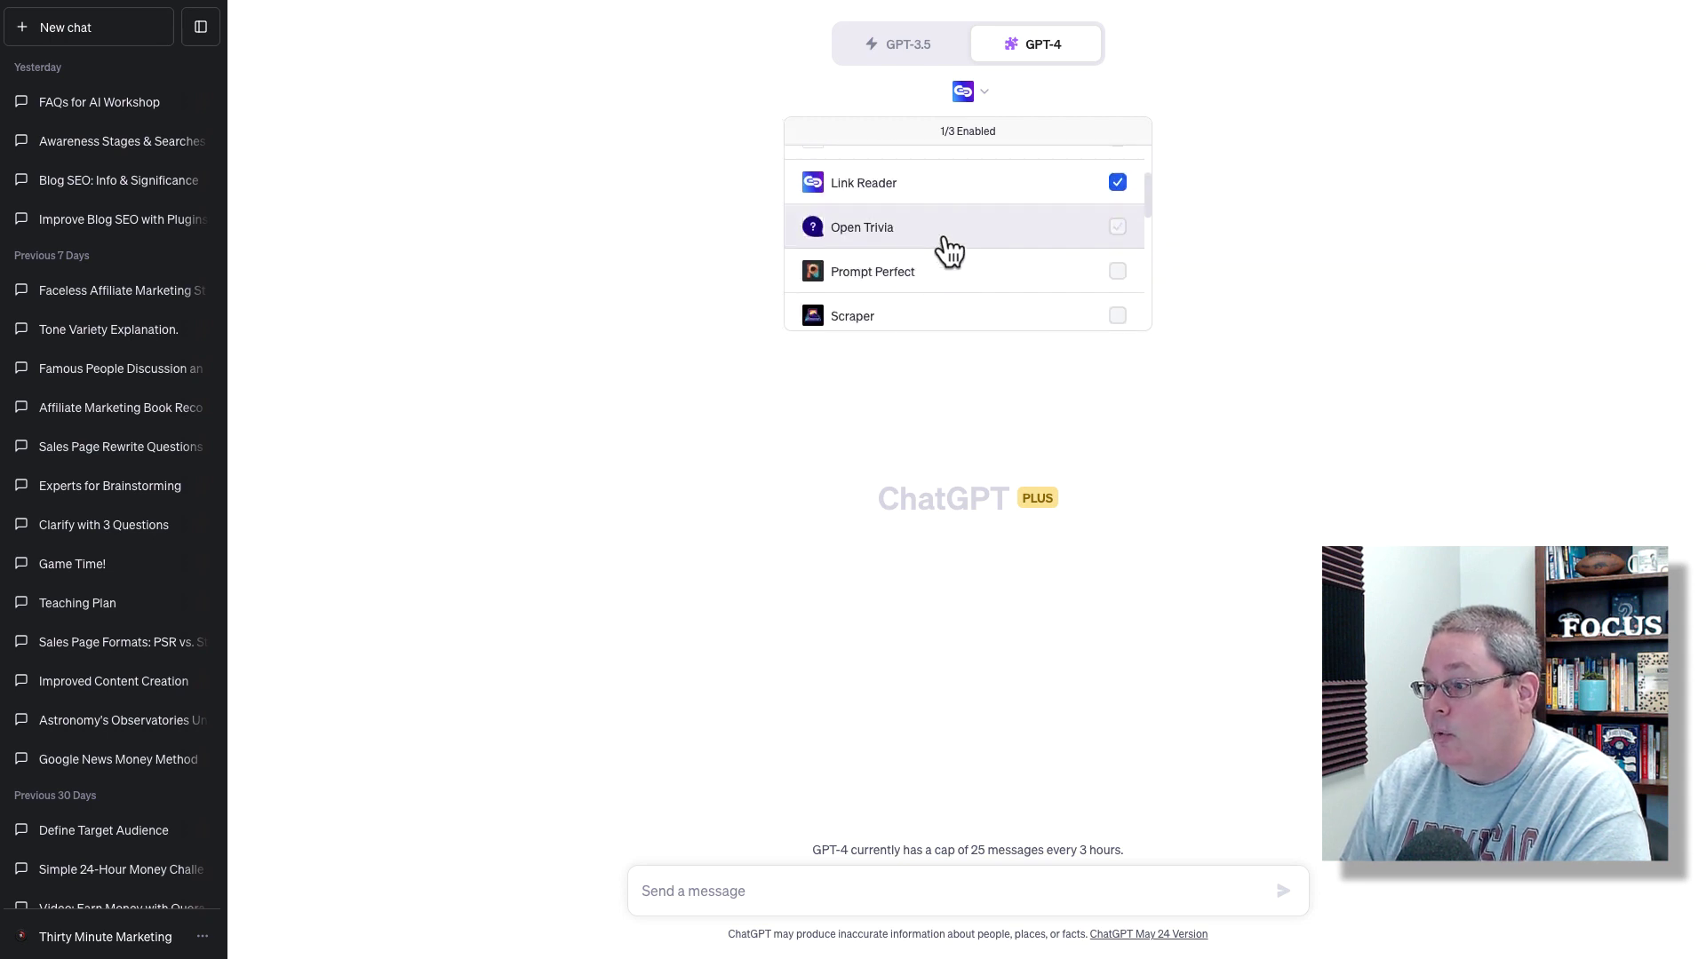
{"action": "scroll", "coordinate": [949, 252], "scroll_direction": "down", "scroll_amount": 3}
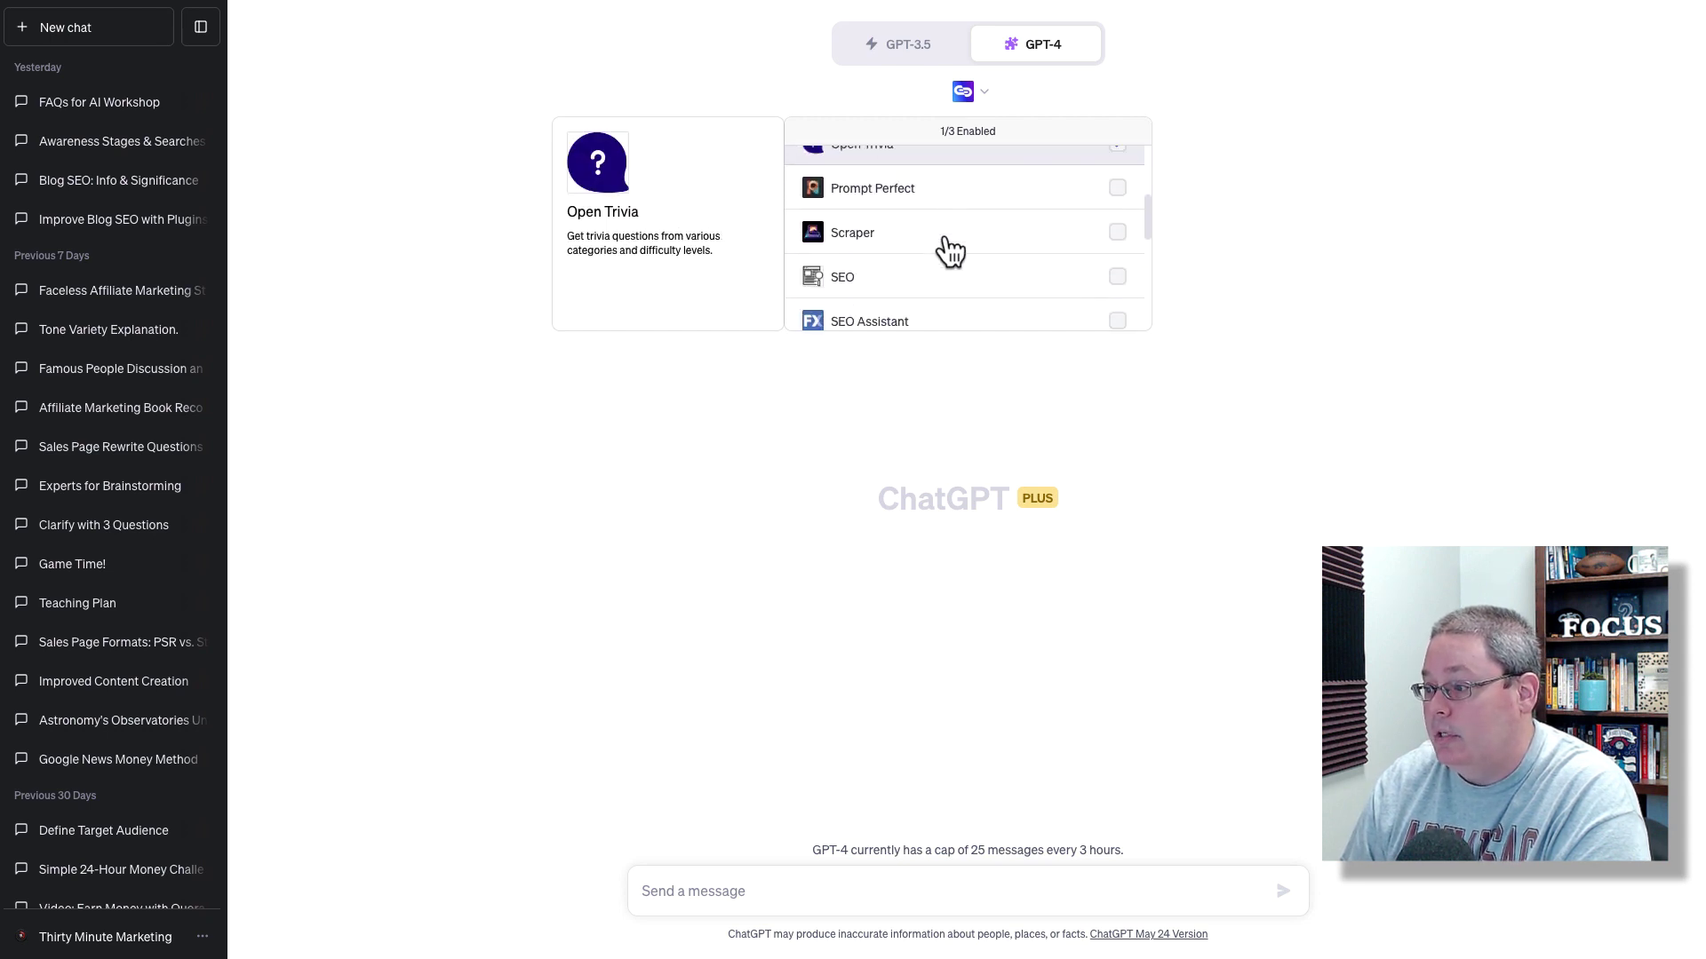
{"action": "scroll", "coordinate": [933, 231], "scroll_direction": "down", "scroll_amount": 6}
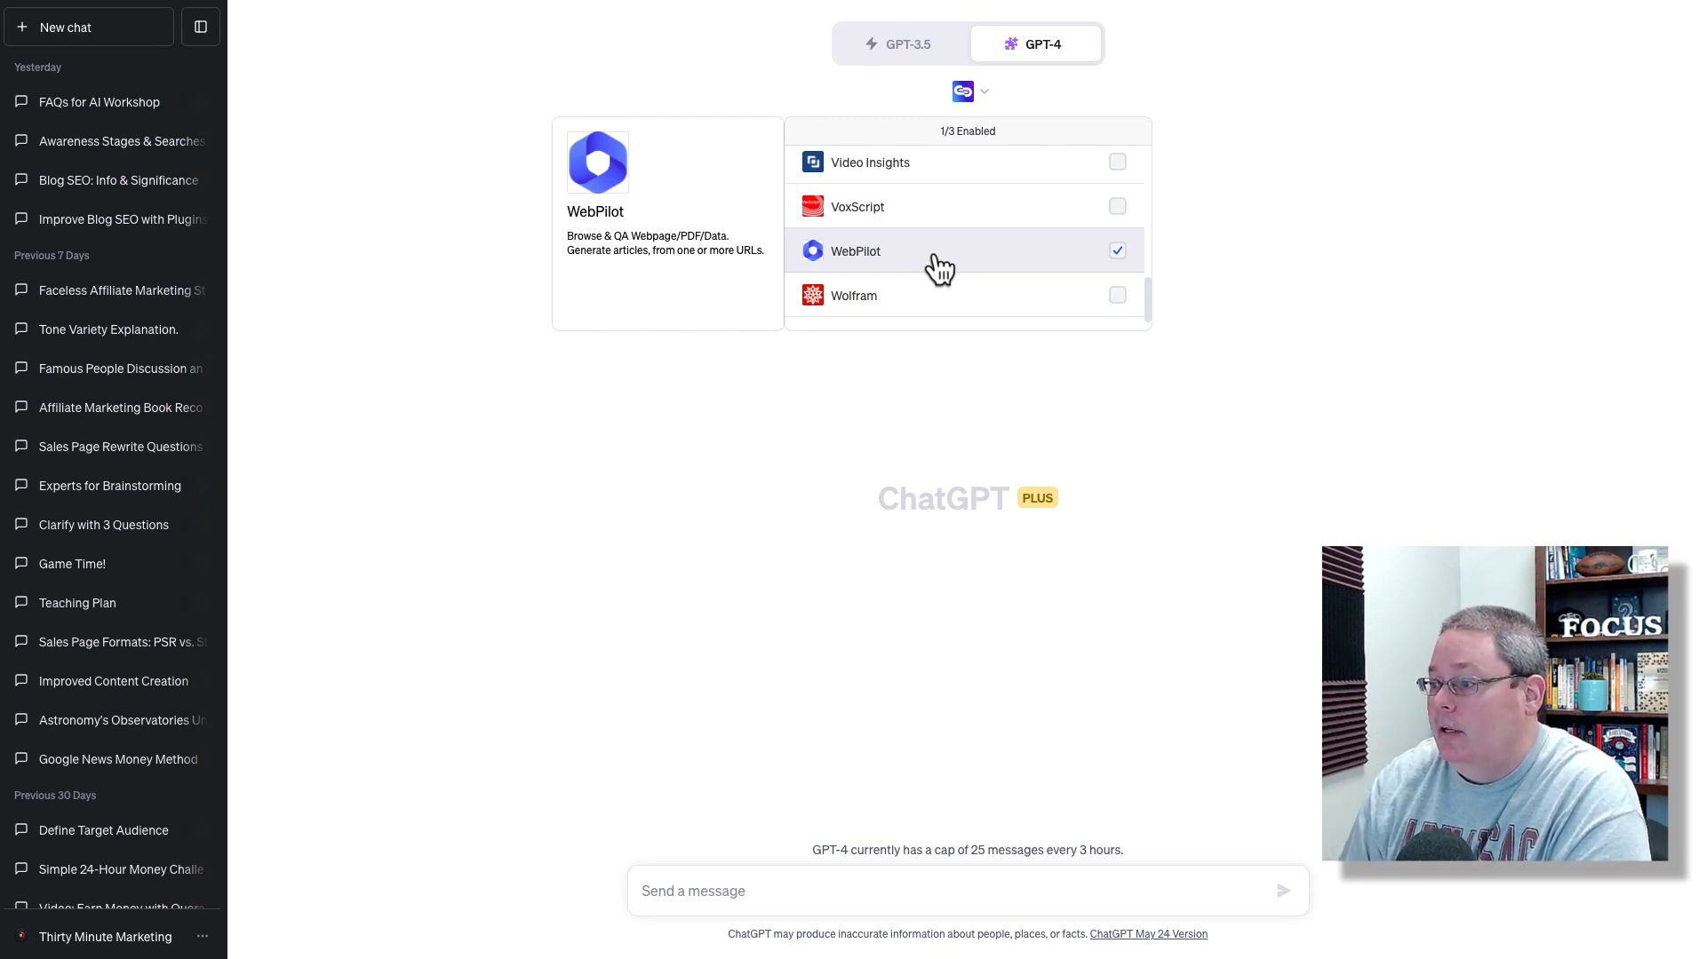
{"action": "scroll", "coordinate": [933, 262], "scroll_direction": "up", "scroll_amount": 1}
{"action": "scroll", "coordinate": [933, 293], "scroll_direction": "down", "scroll_amount": 1}
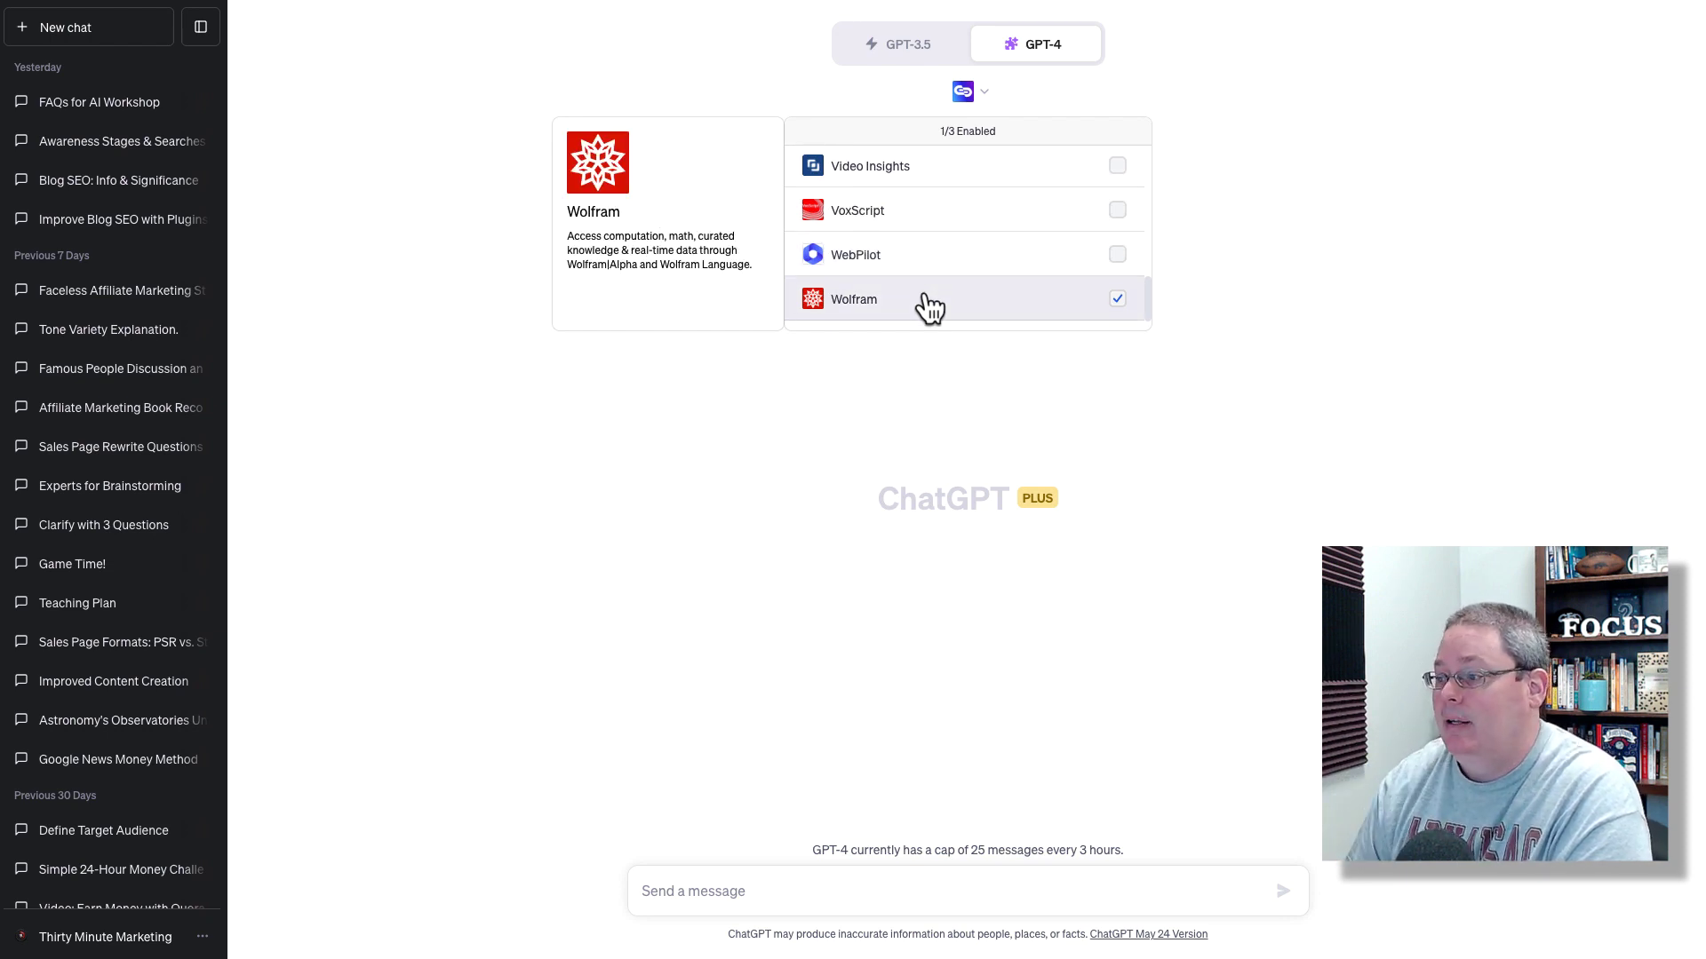
{"action": "scroll", "coordinate": [930, 308], "scroll_direction": "up", "scroll_amount": 3}
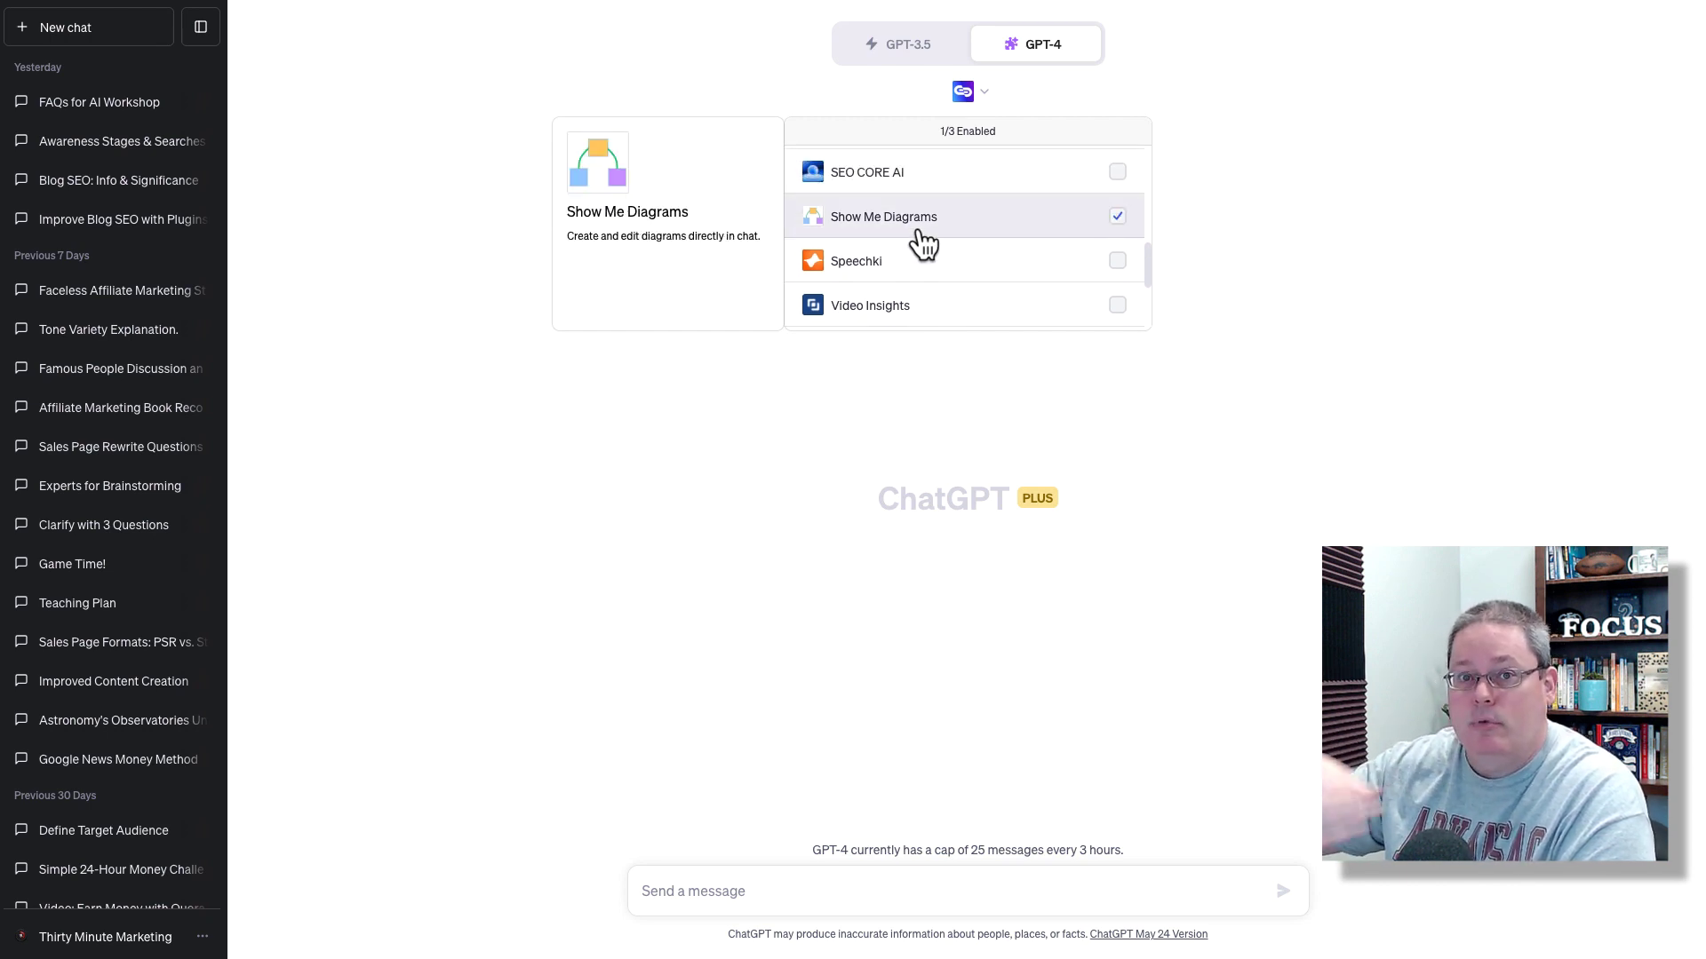
Examine the descriptions of the Show Me Diagrams and SEO CORE AI plugins, then of Link Reader
{"action": "left_click", "coordinate": [918, 230]}
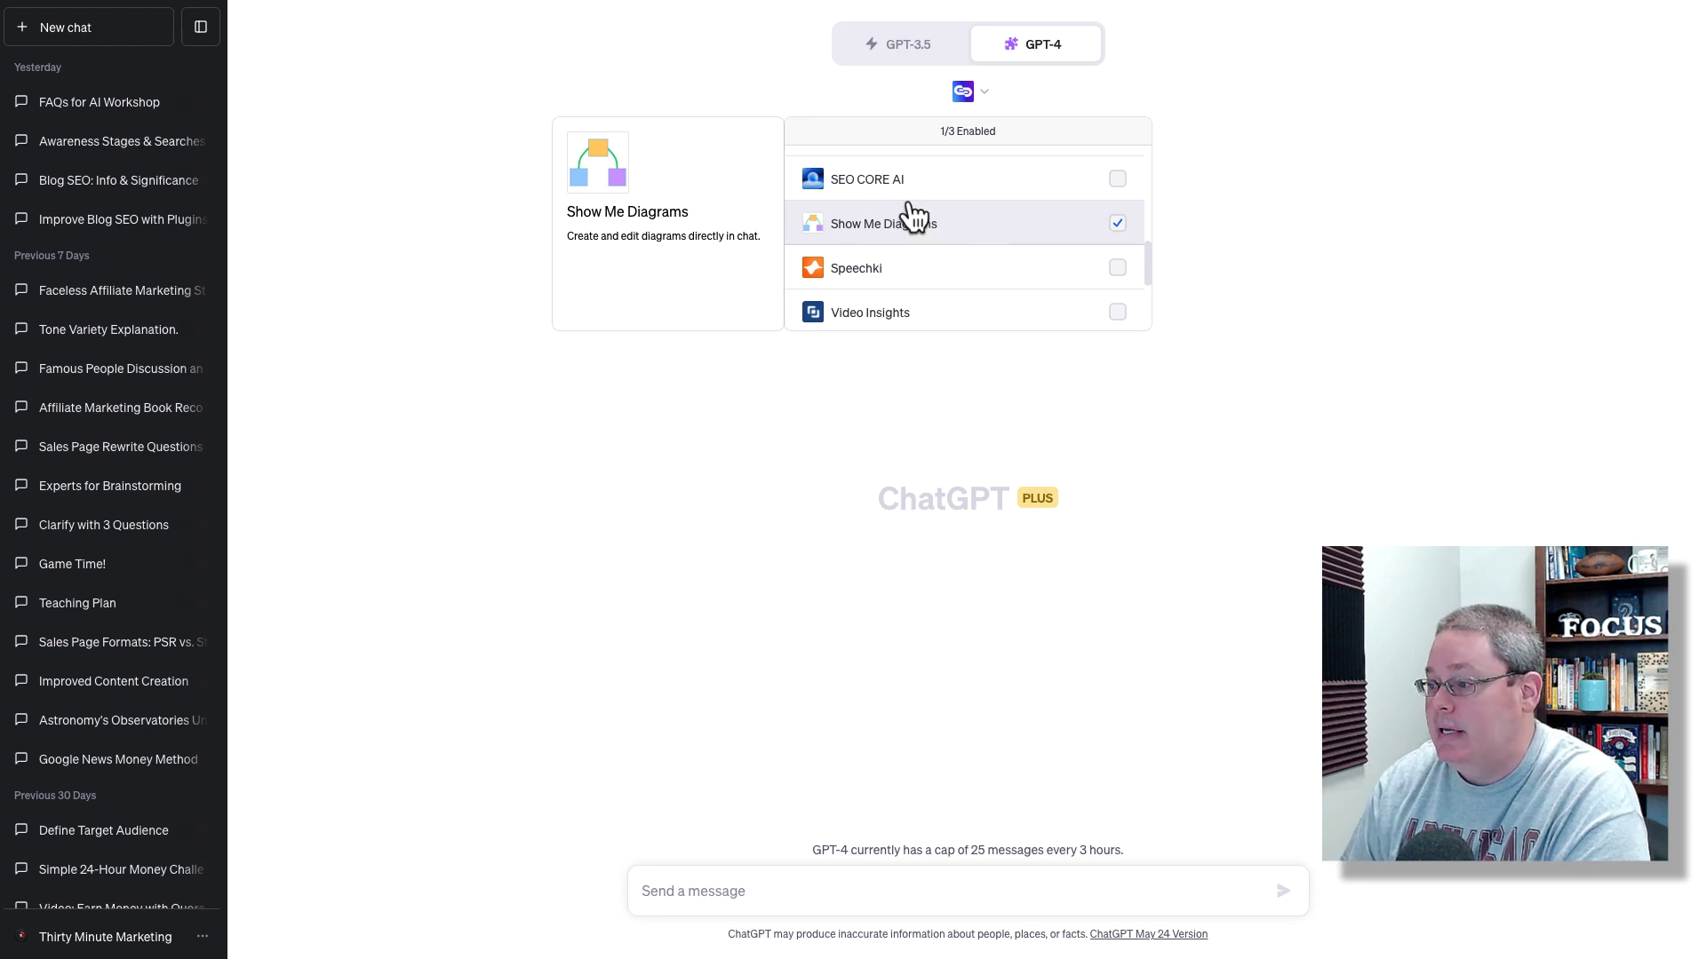
{"action": "left_click", "coordinate": [908, 186]}
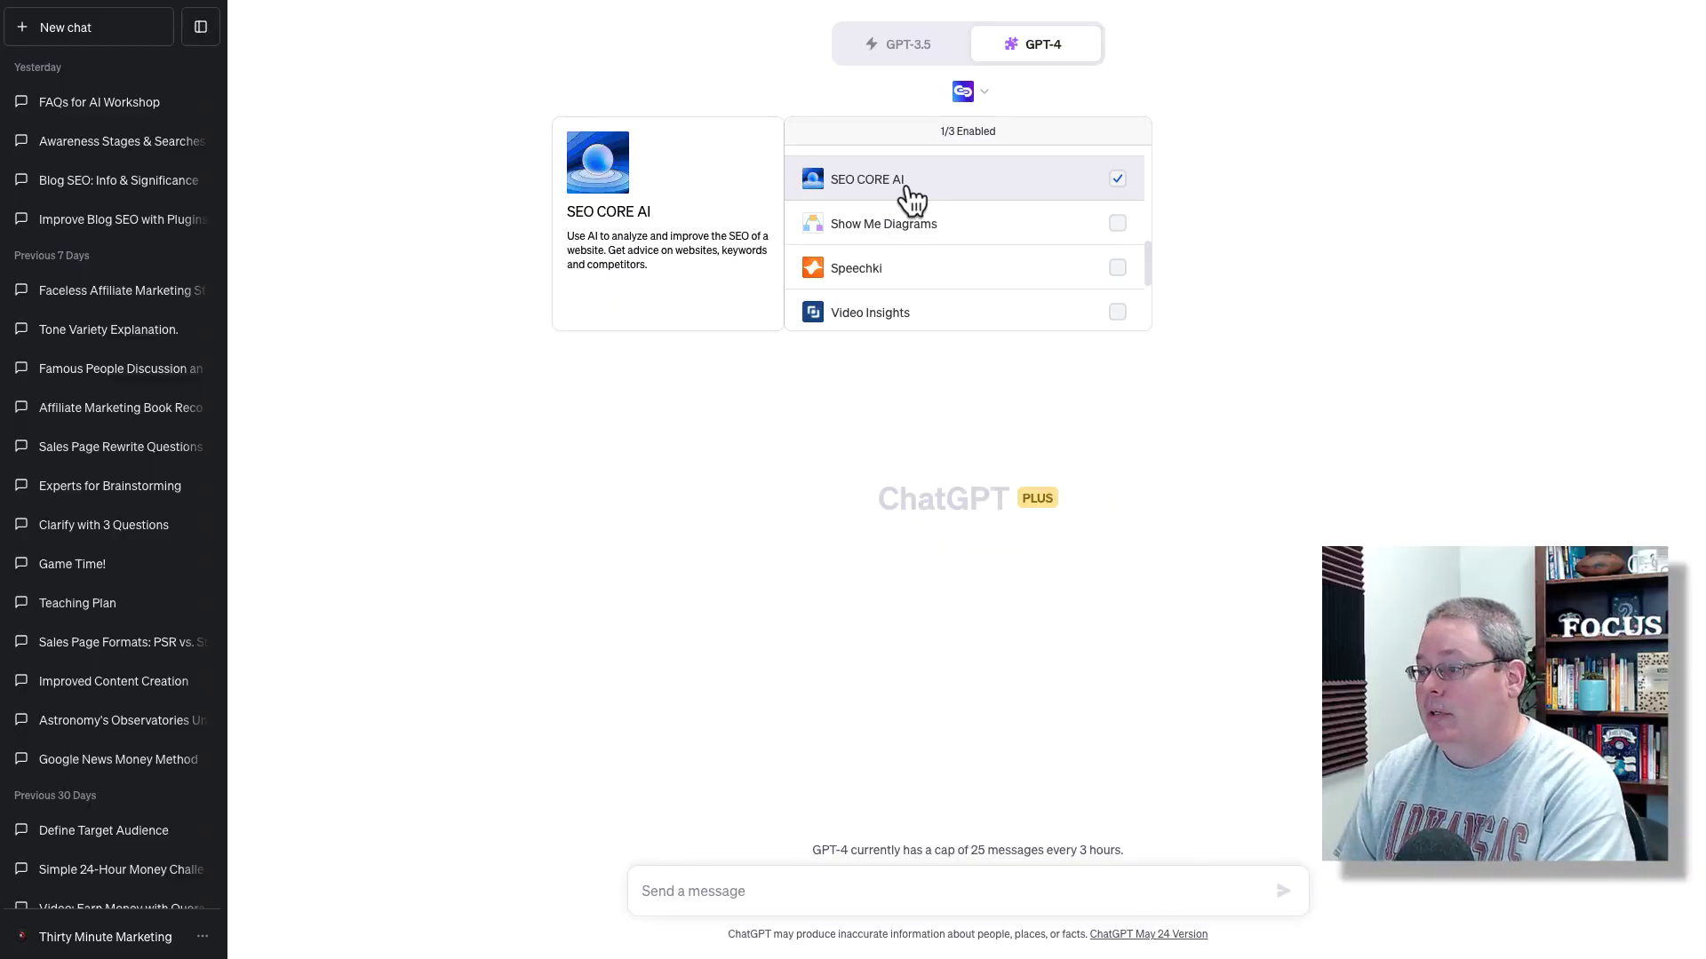
{"action": "left_click", "coordinate": [908, 187]}
{"action": "left_click", "coordinate": [952, 233]}
{"action": "scroll", "coordinate": [955, 249], "scroll_direction": "up", "scroll_amount": 5}
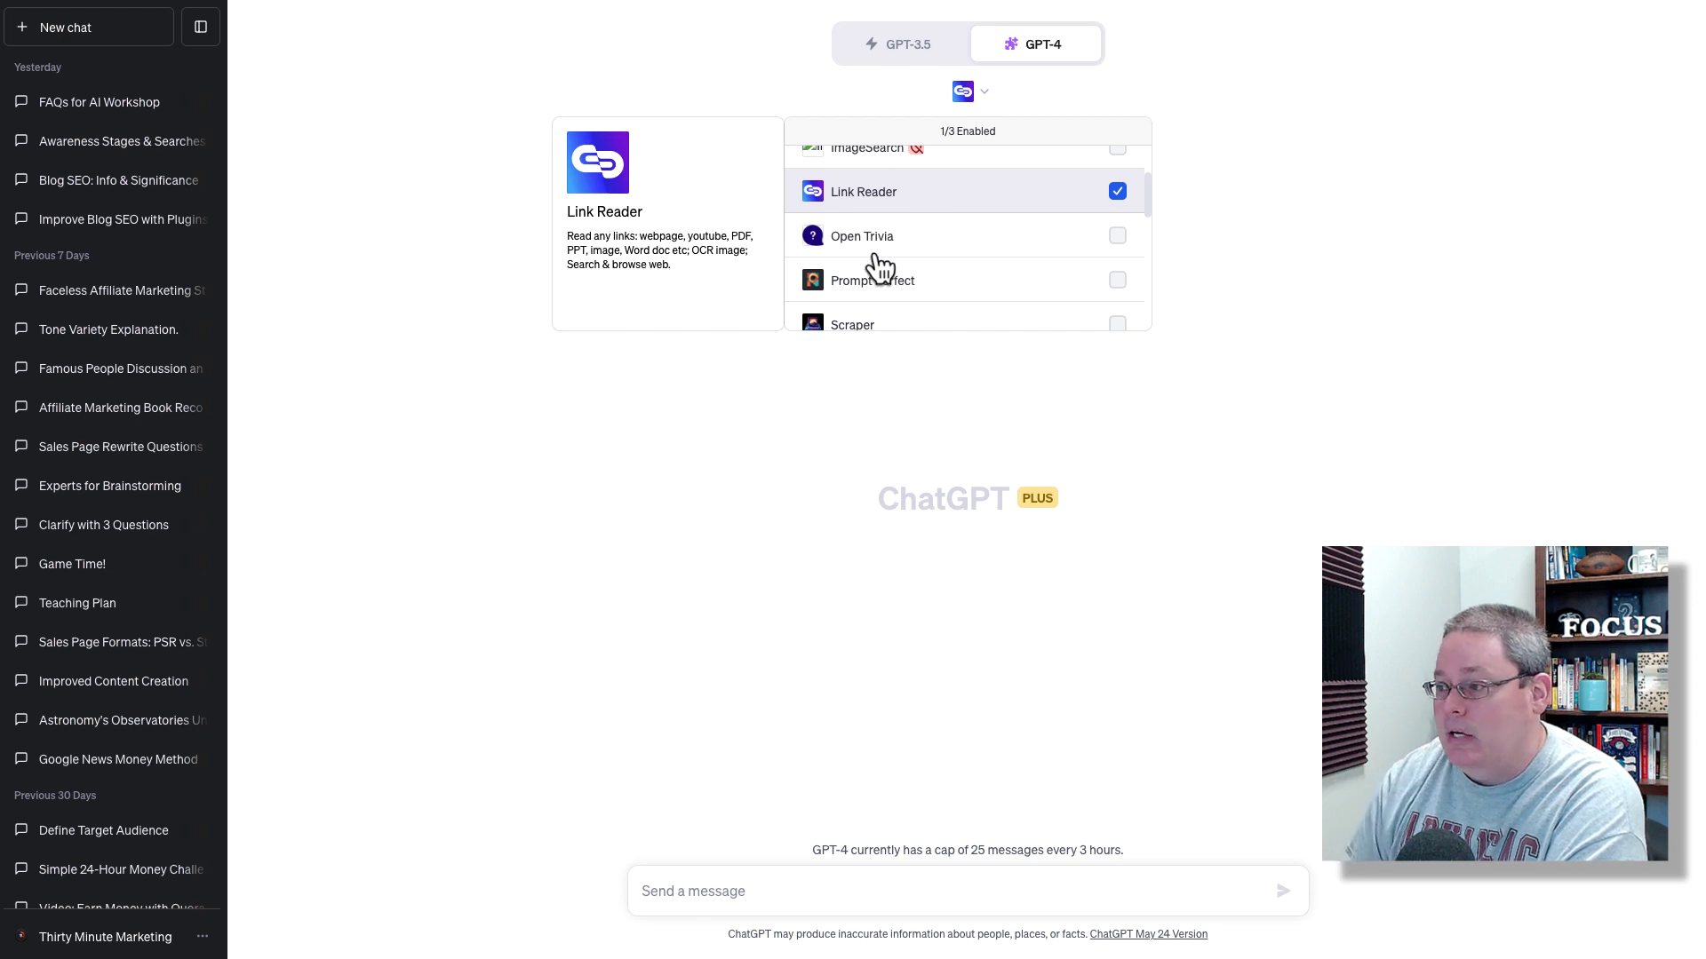
Switch to the Universe Unriddled Blog Post Tracker, copy the evolution post's URL, and highlight the other observatory post titles in O3:O11
{"action": "key", "text": "ctrl+Tab"}
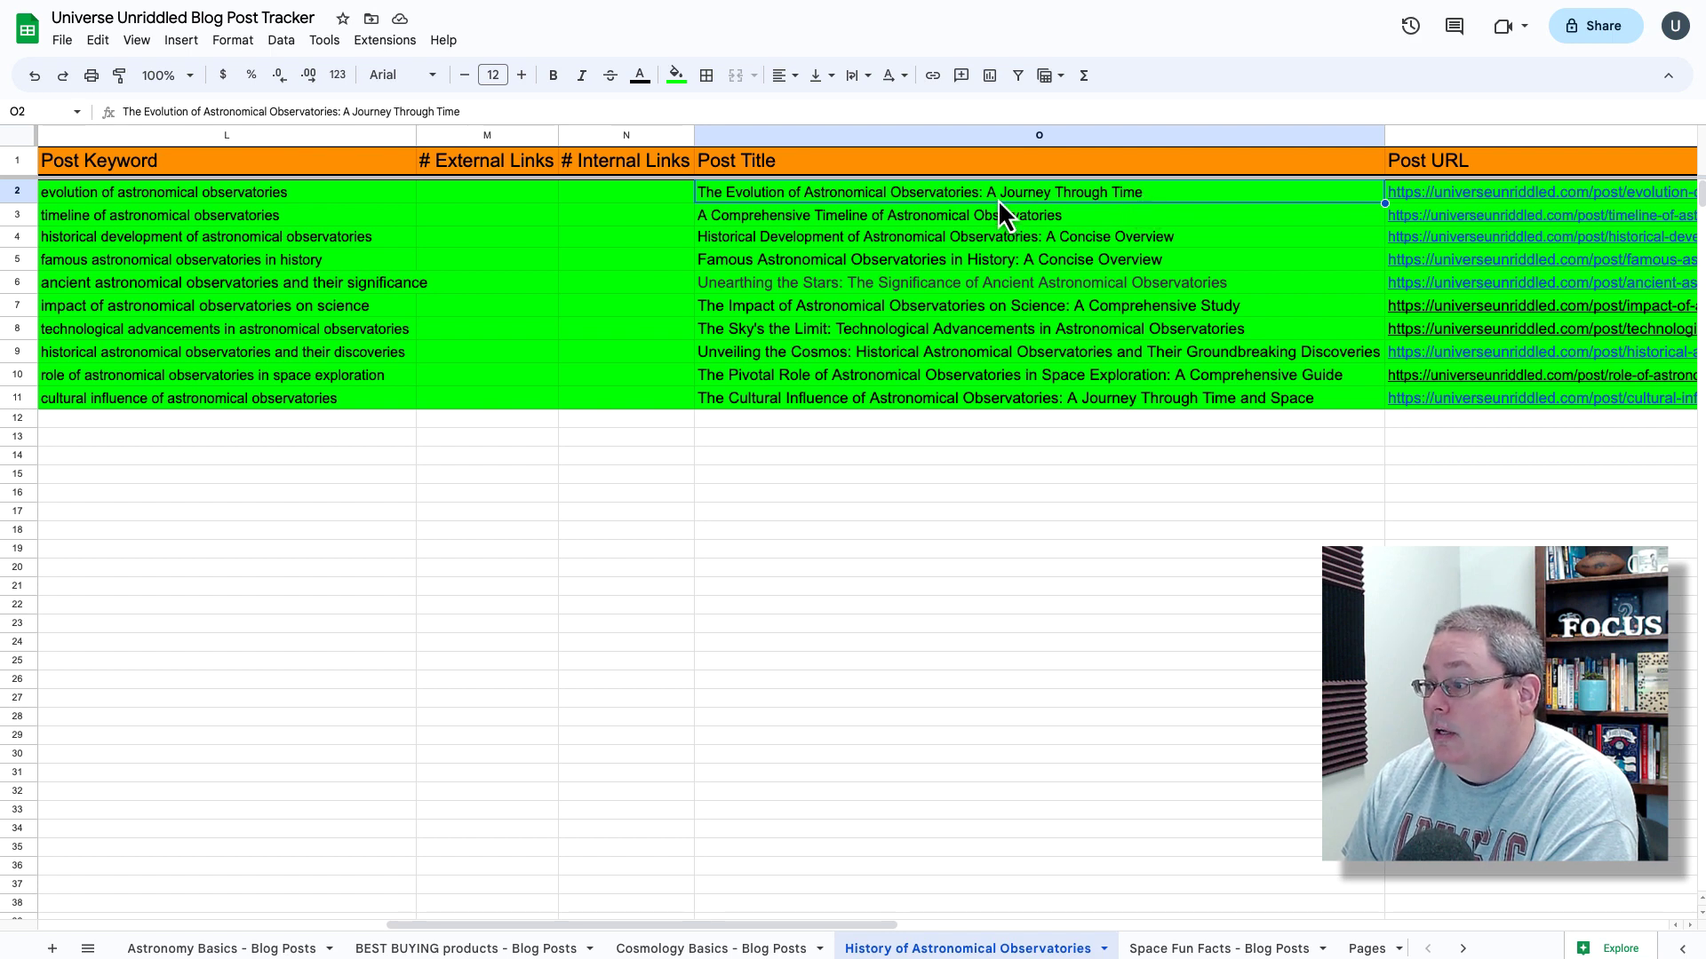
{"action": "left_click", "coordinate": [1430, 192]}
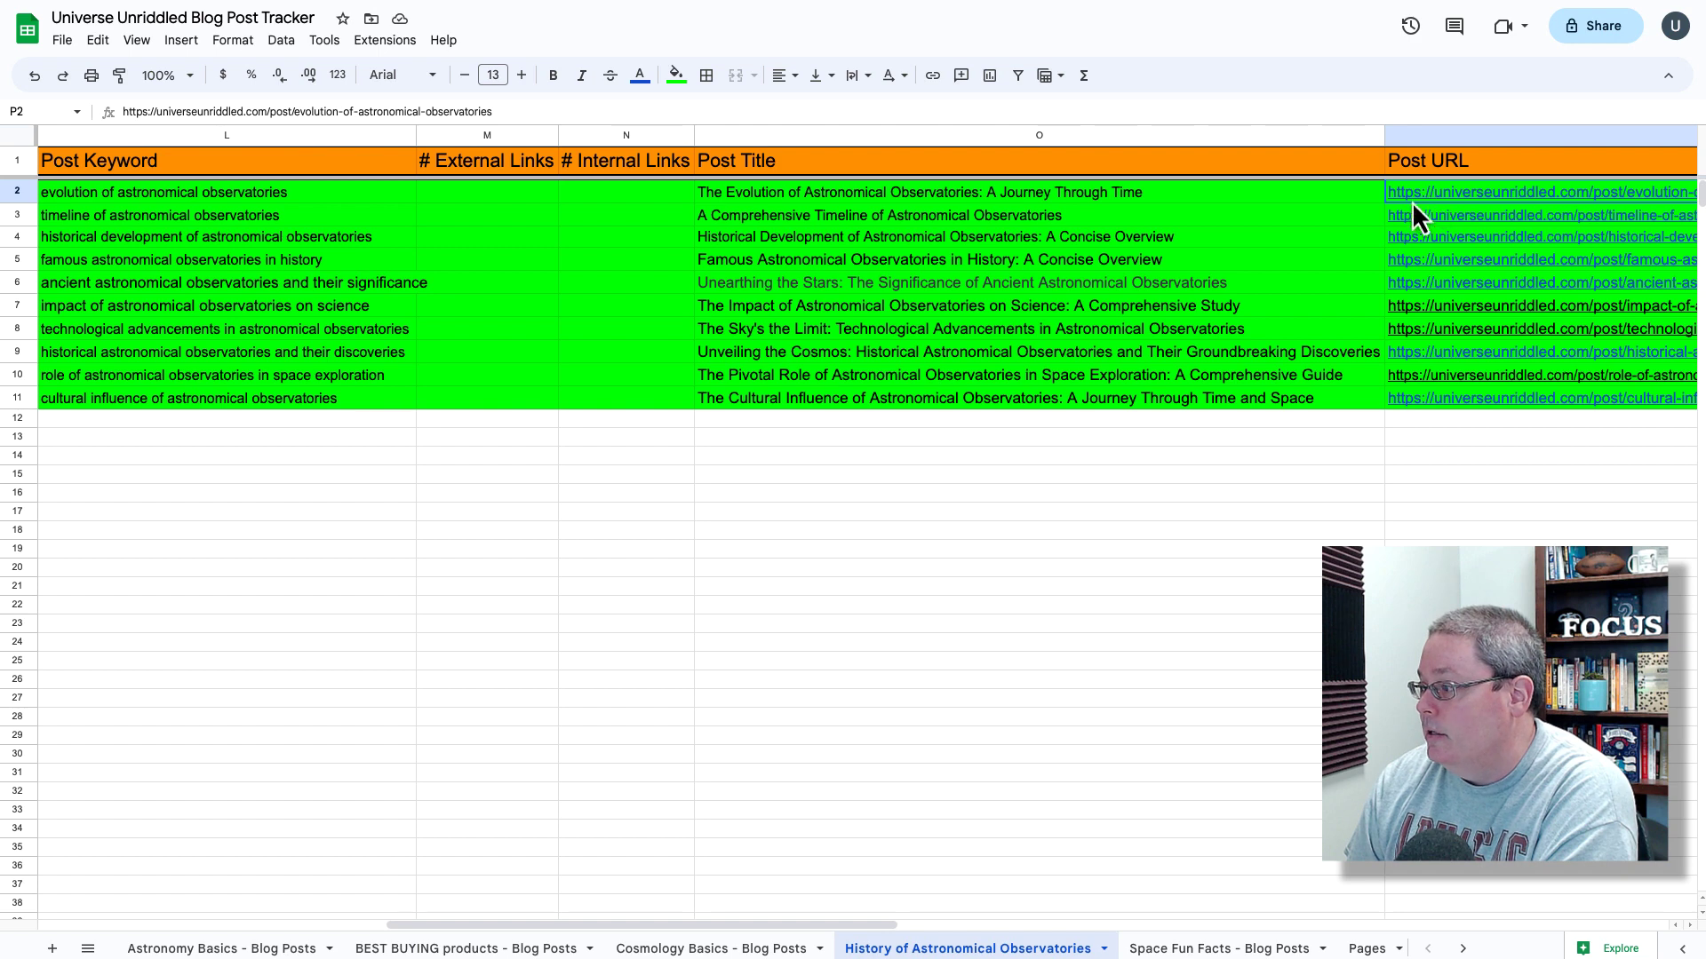
{"action": "left_click", "coordinate": [1036, 190]}
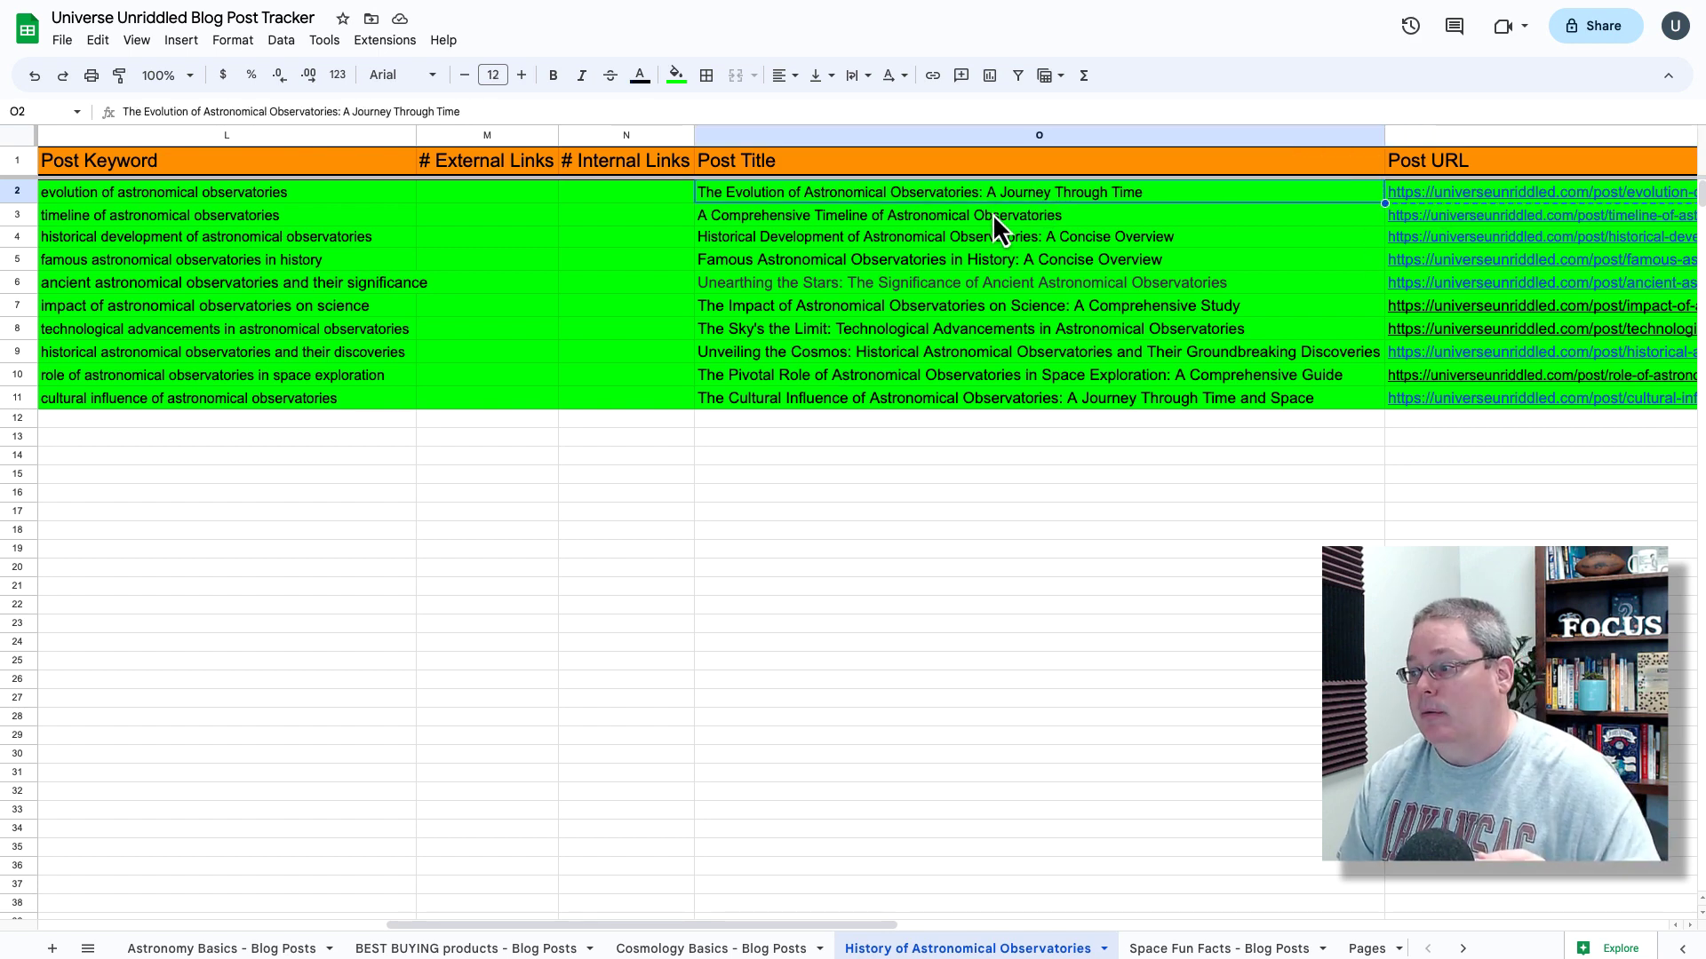
{"action": "left_click_drag", "start_coordinate": [1187, 216], "coordinate": [1195, 408]}
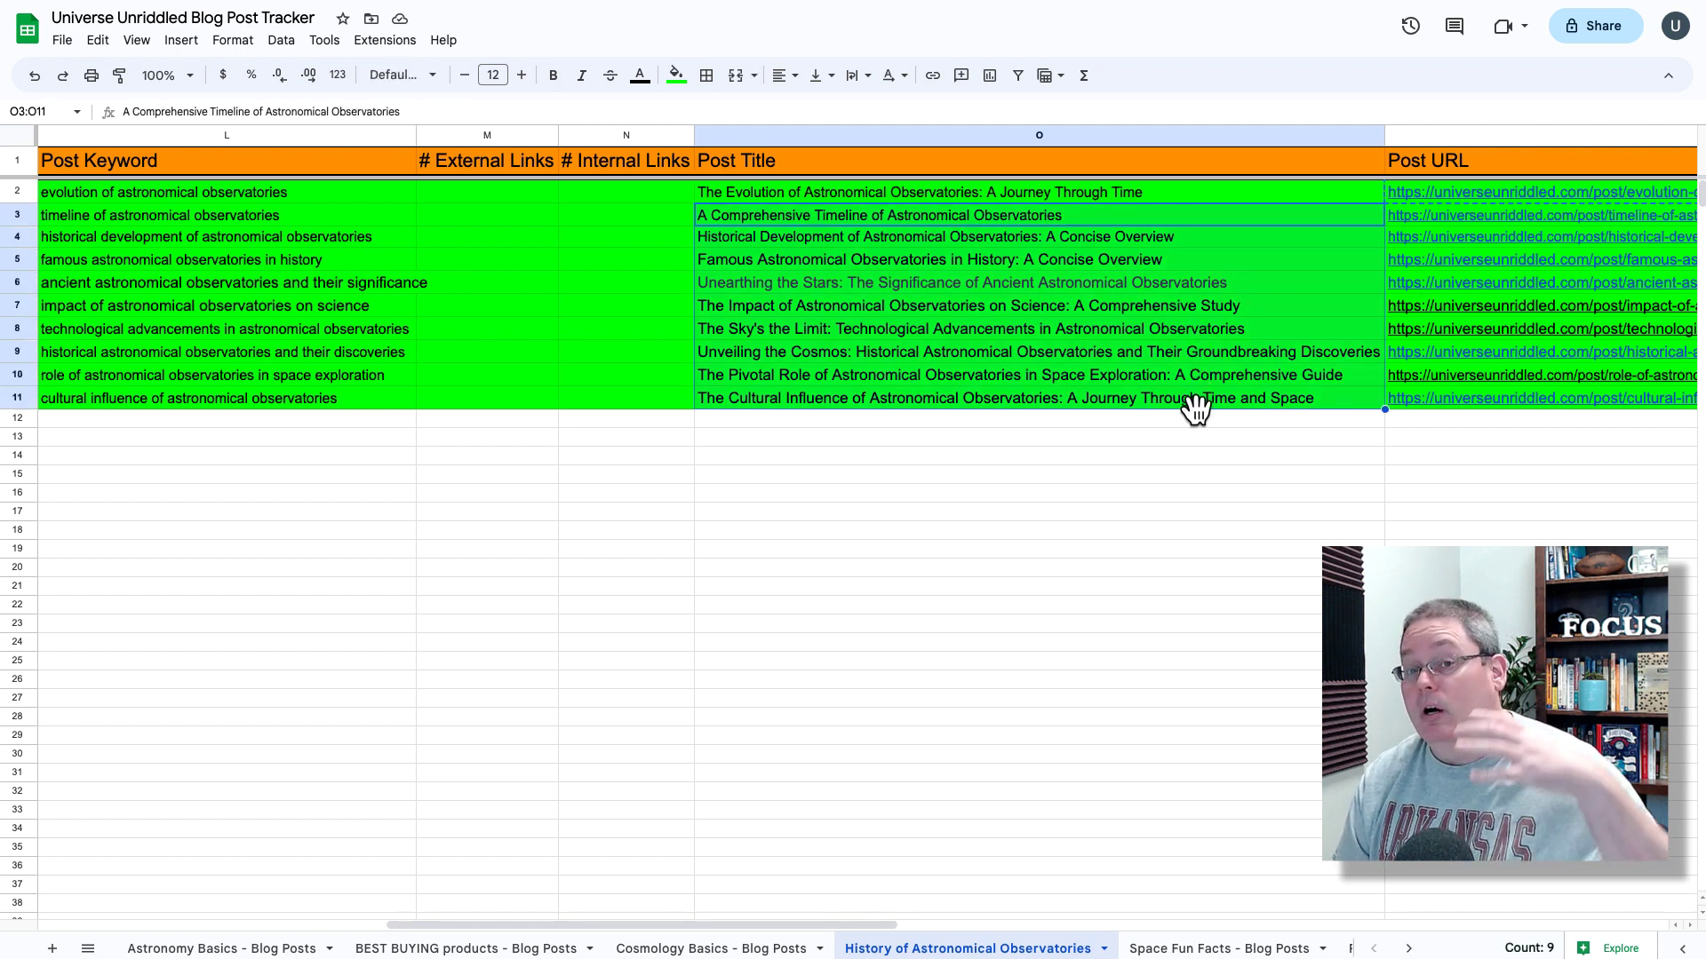
{"action": "left_click", "coordinate": [903, 195]}
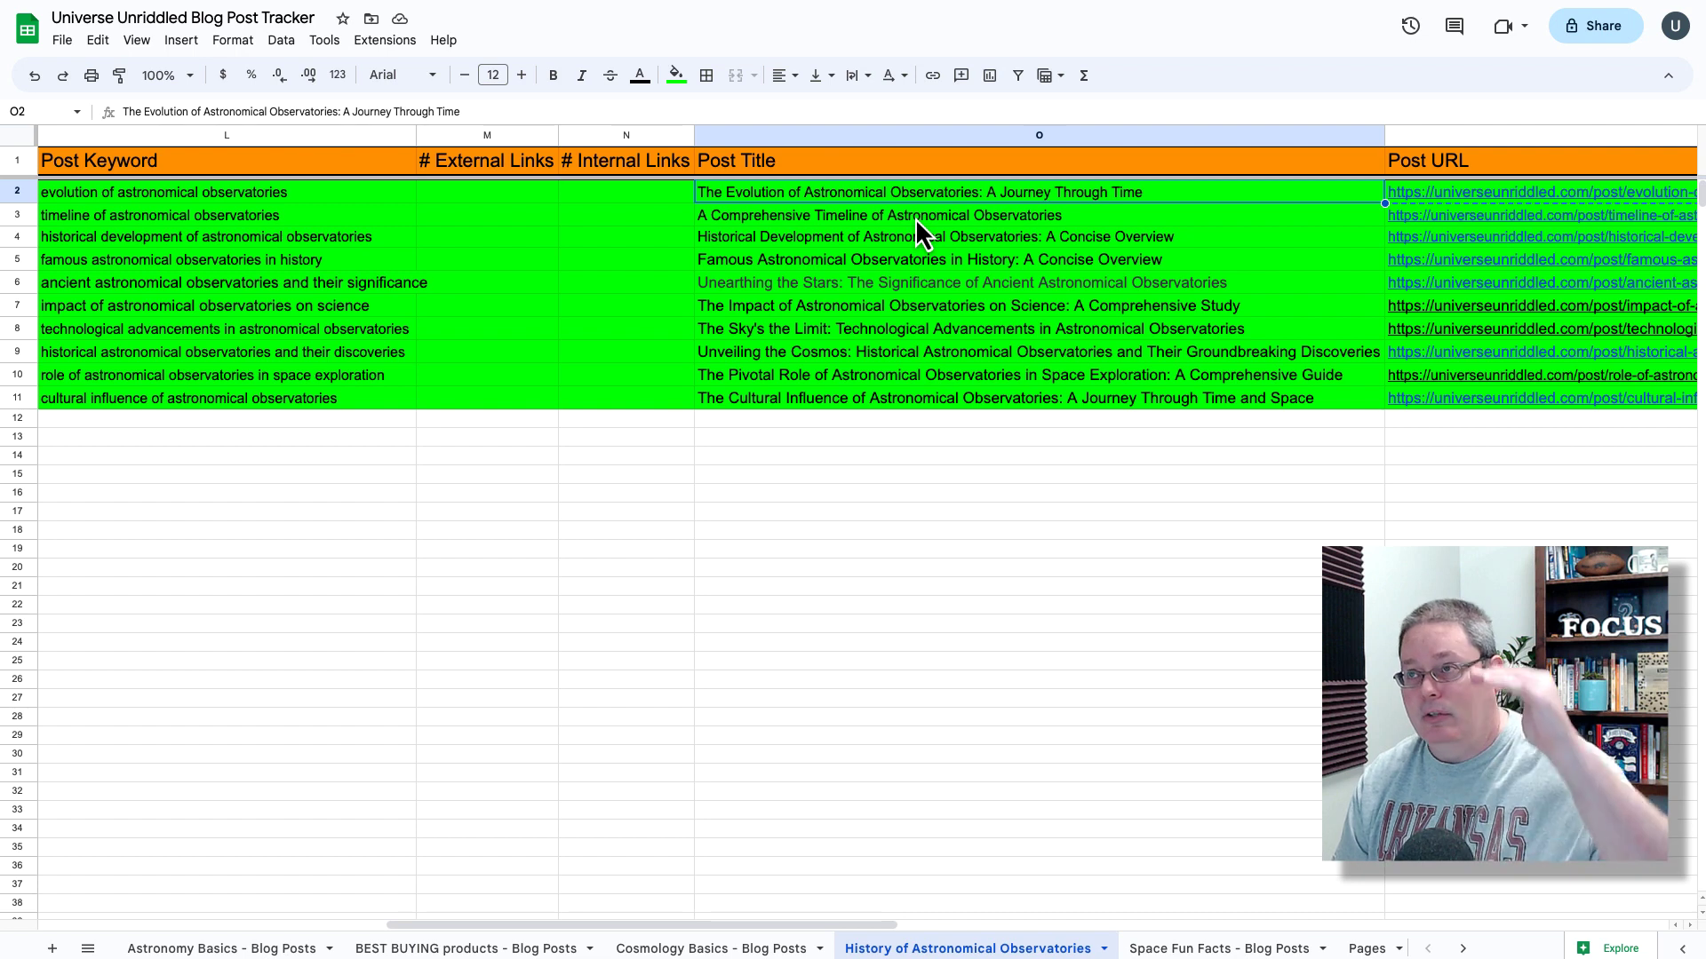
{"action": "left_click_drag", "start_coordinate": [915, 216], "coordinate": [913, 407]}
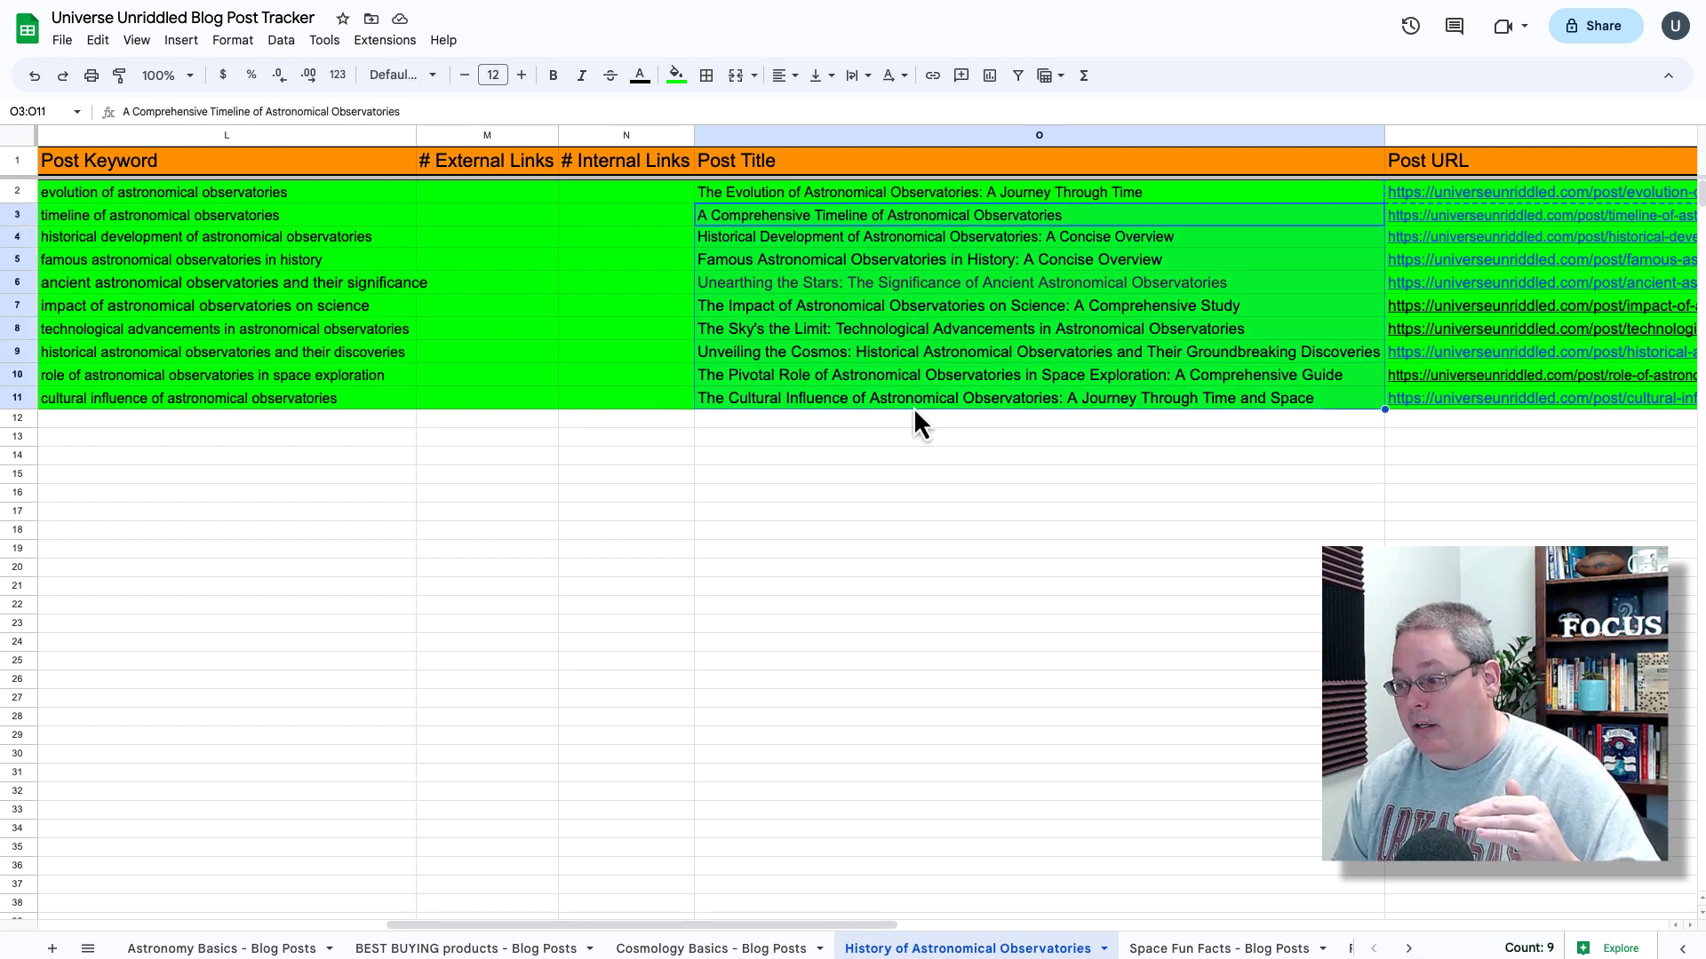
{"action": "left_click", "coordinate": [895, 199]}
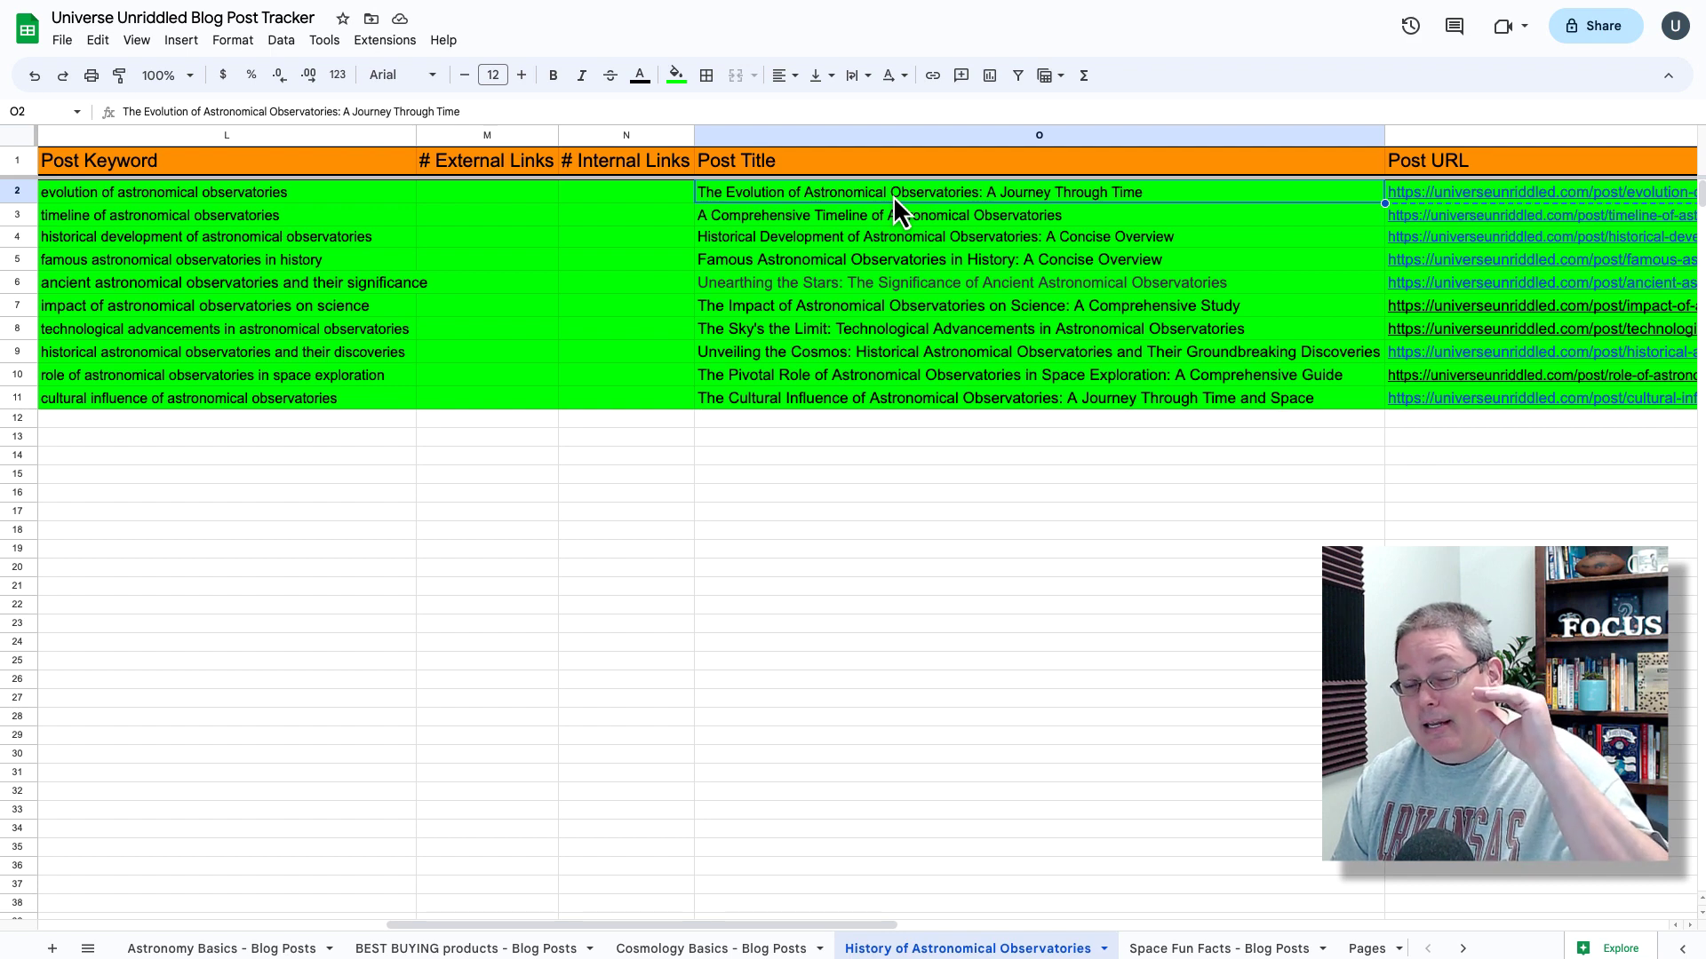
{"action": "left_click_drag", "start_coordinate": [887, 211], "coordinate": [899, 403]}
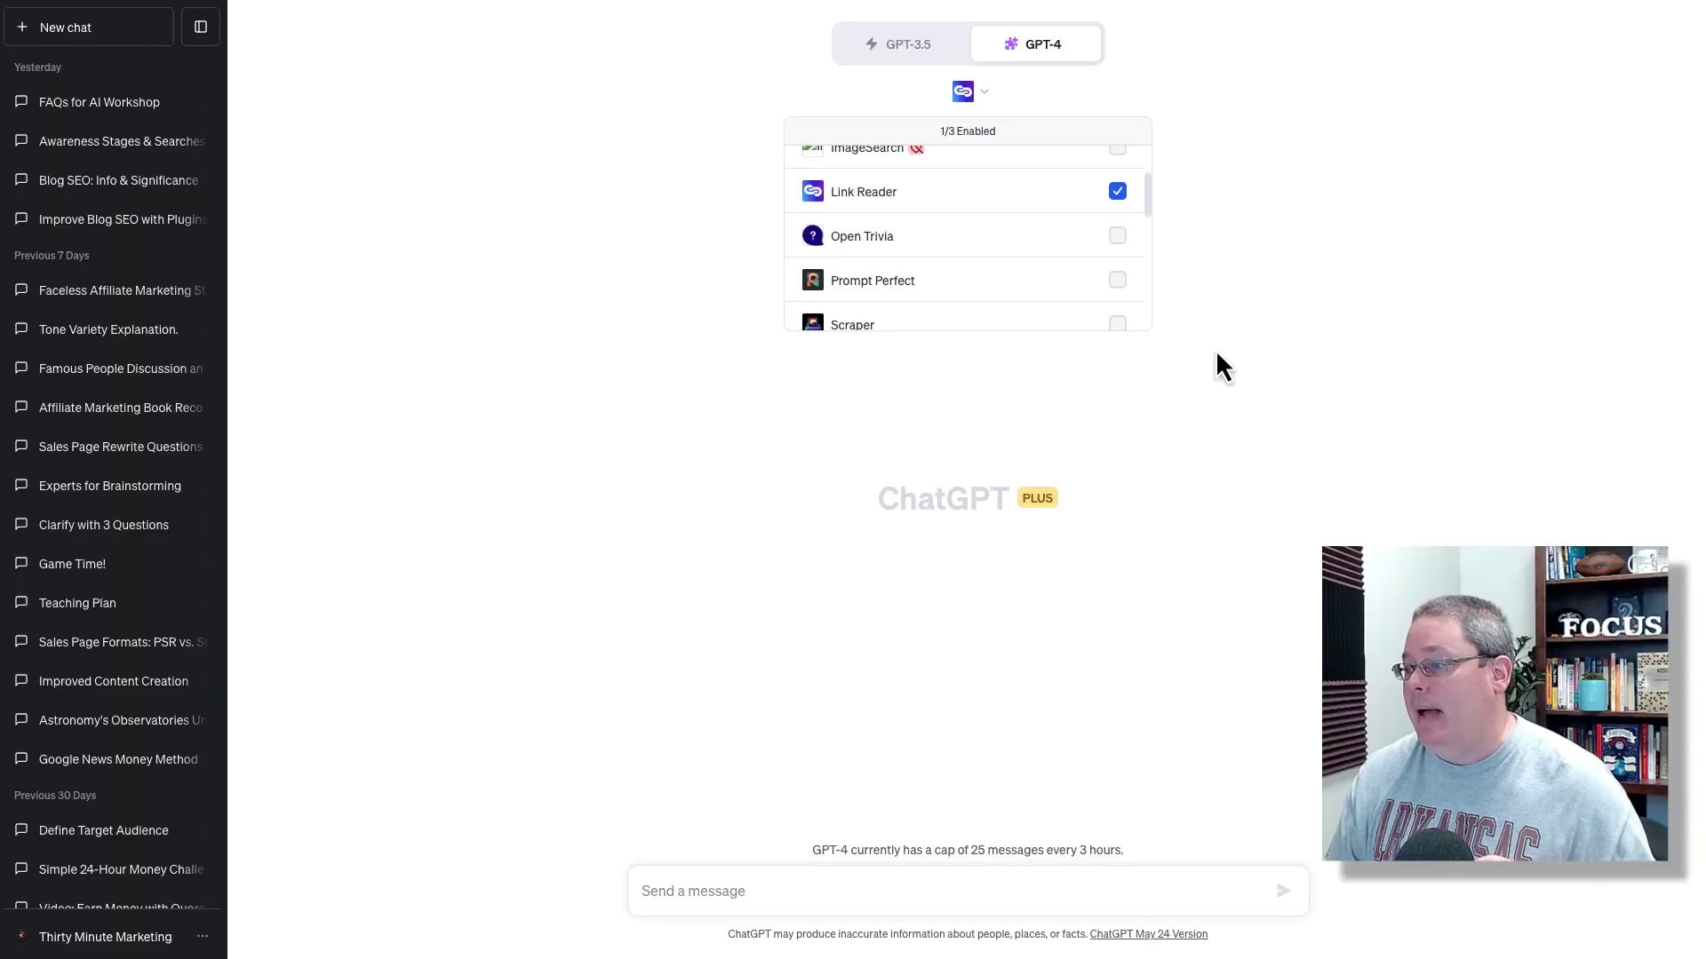
Return to ChatGPT and insert the prepared prompt to read universeunriddled.com/post/evolution-of-astronomical-observatories and place supplied links as "rich anchor text"
{"action": "scroll", "coordinate": [1036, 320], "scroll_direction": "down", "scroll_amount": 2}
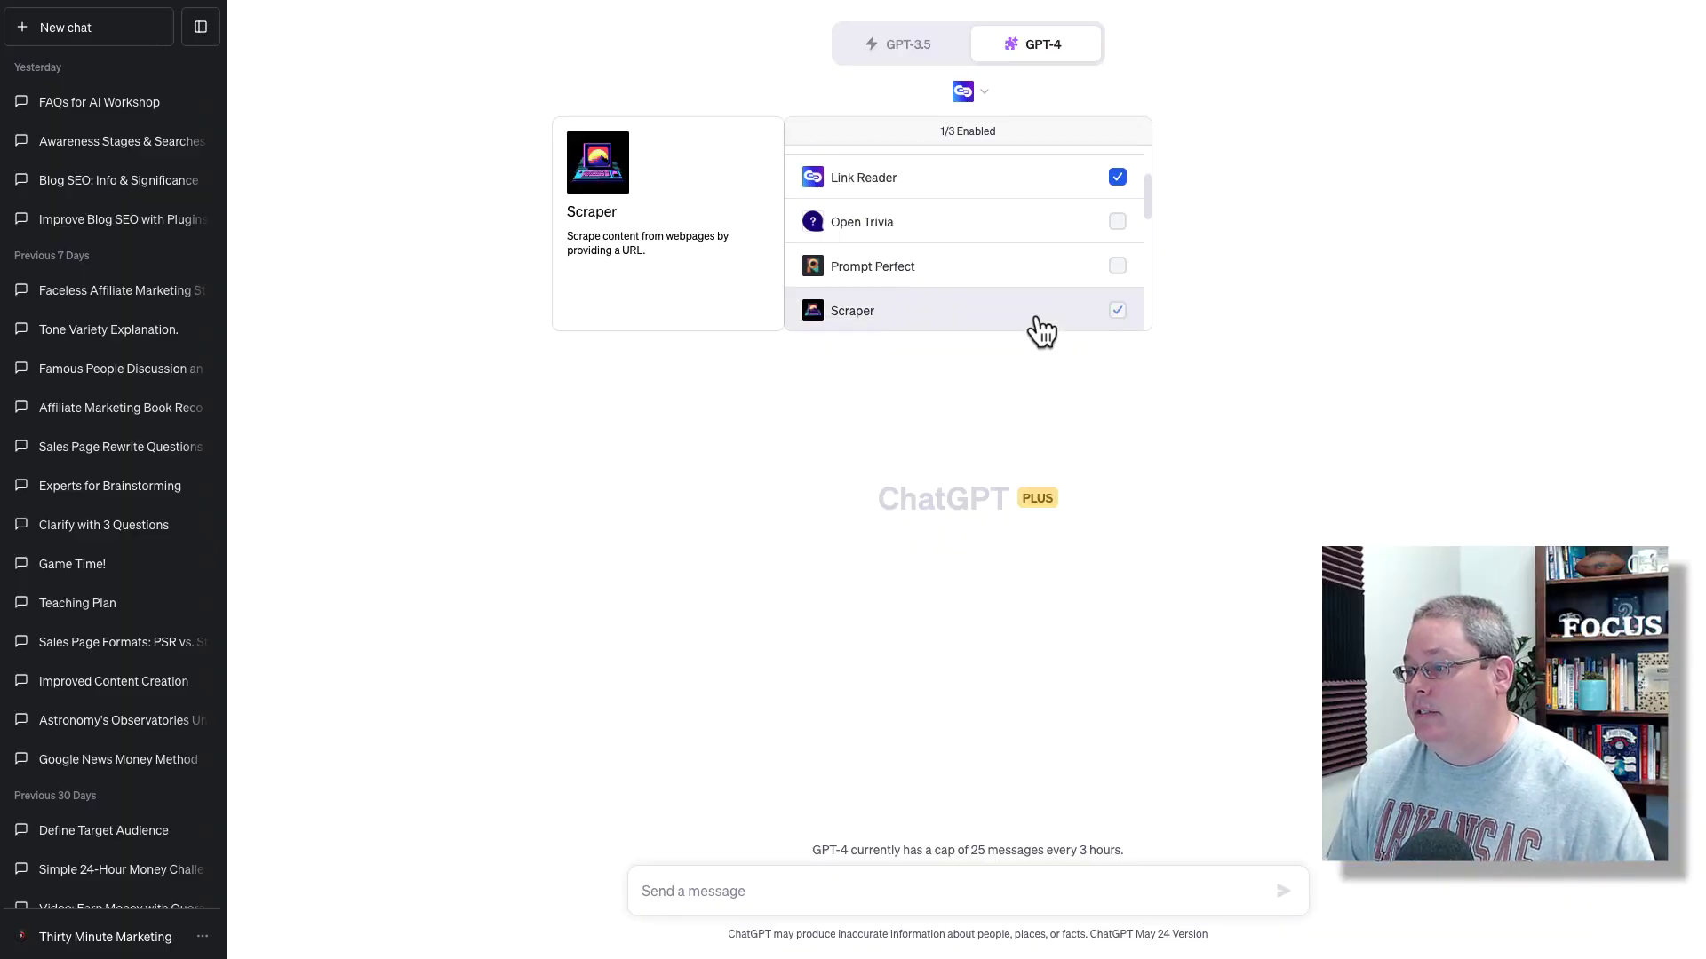
{"action": "scroll", "coordinate": [933, 213], "scroll_direction": "up", "scroll_amount": 4}
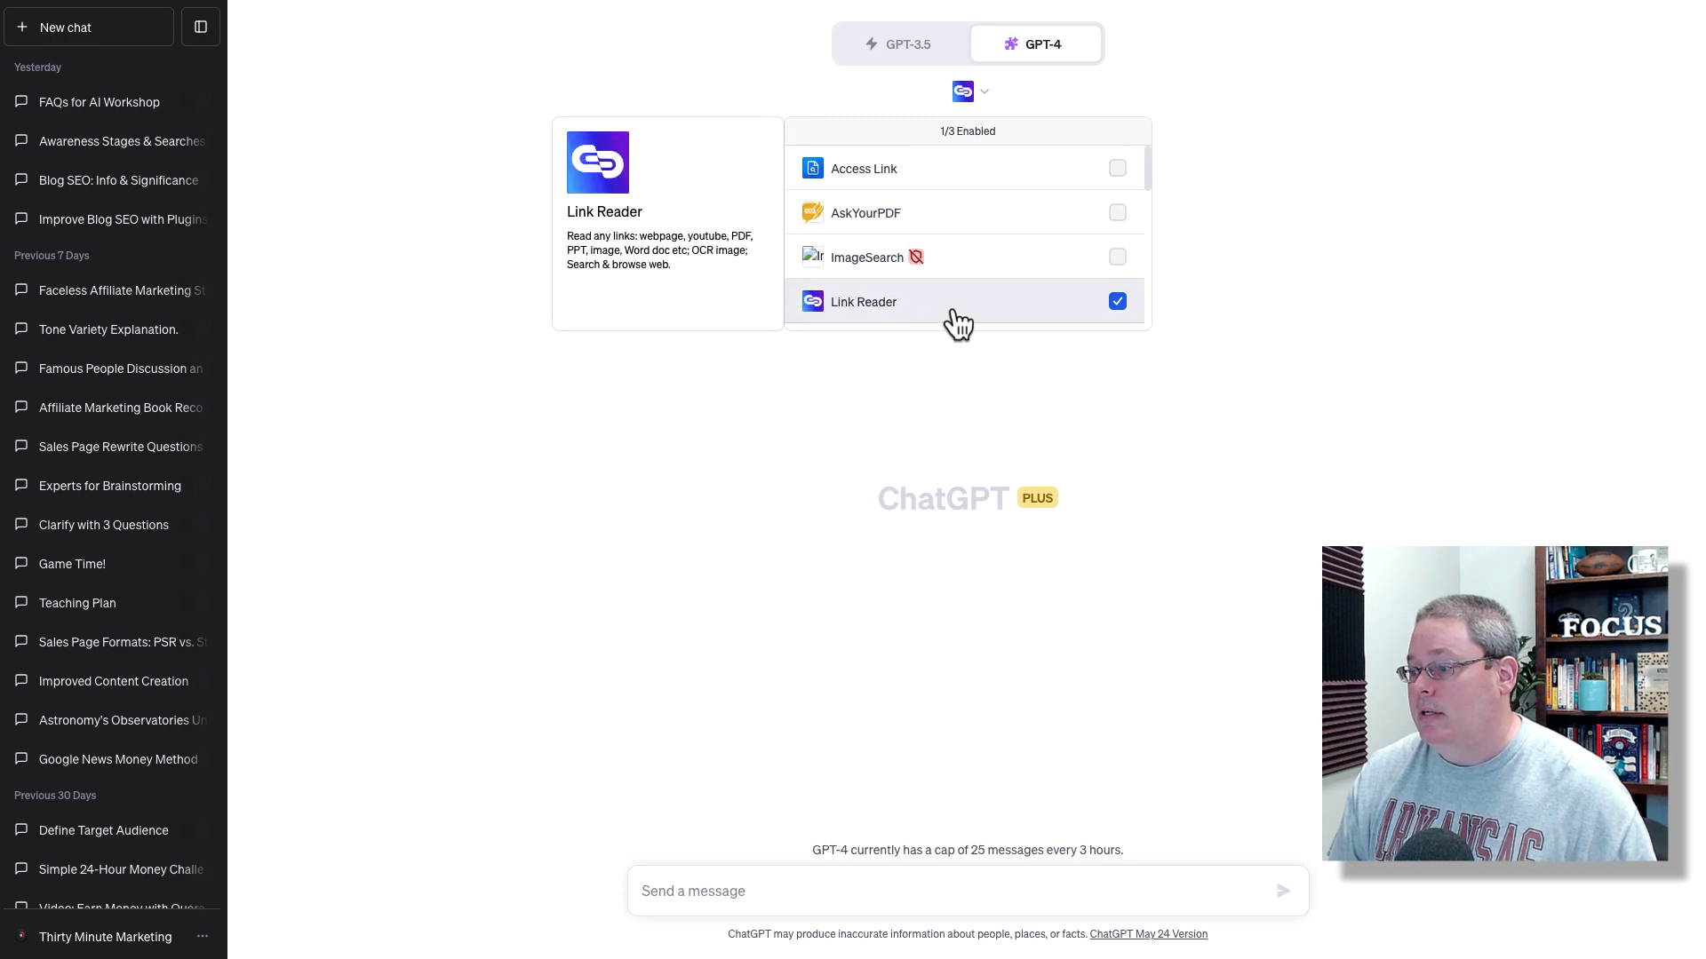
{"action": "left_click", "coordinate": [673, 701]}
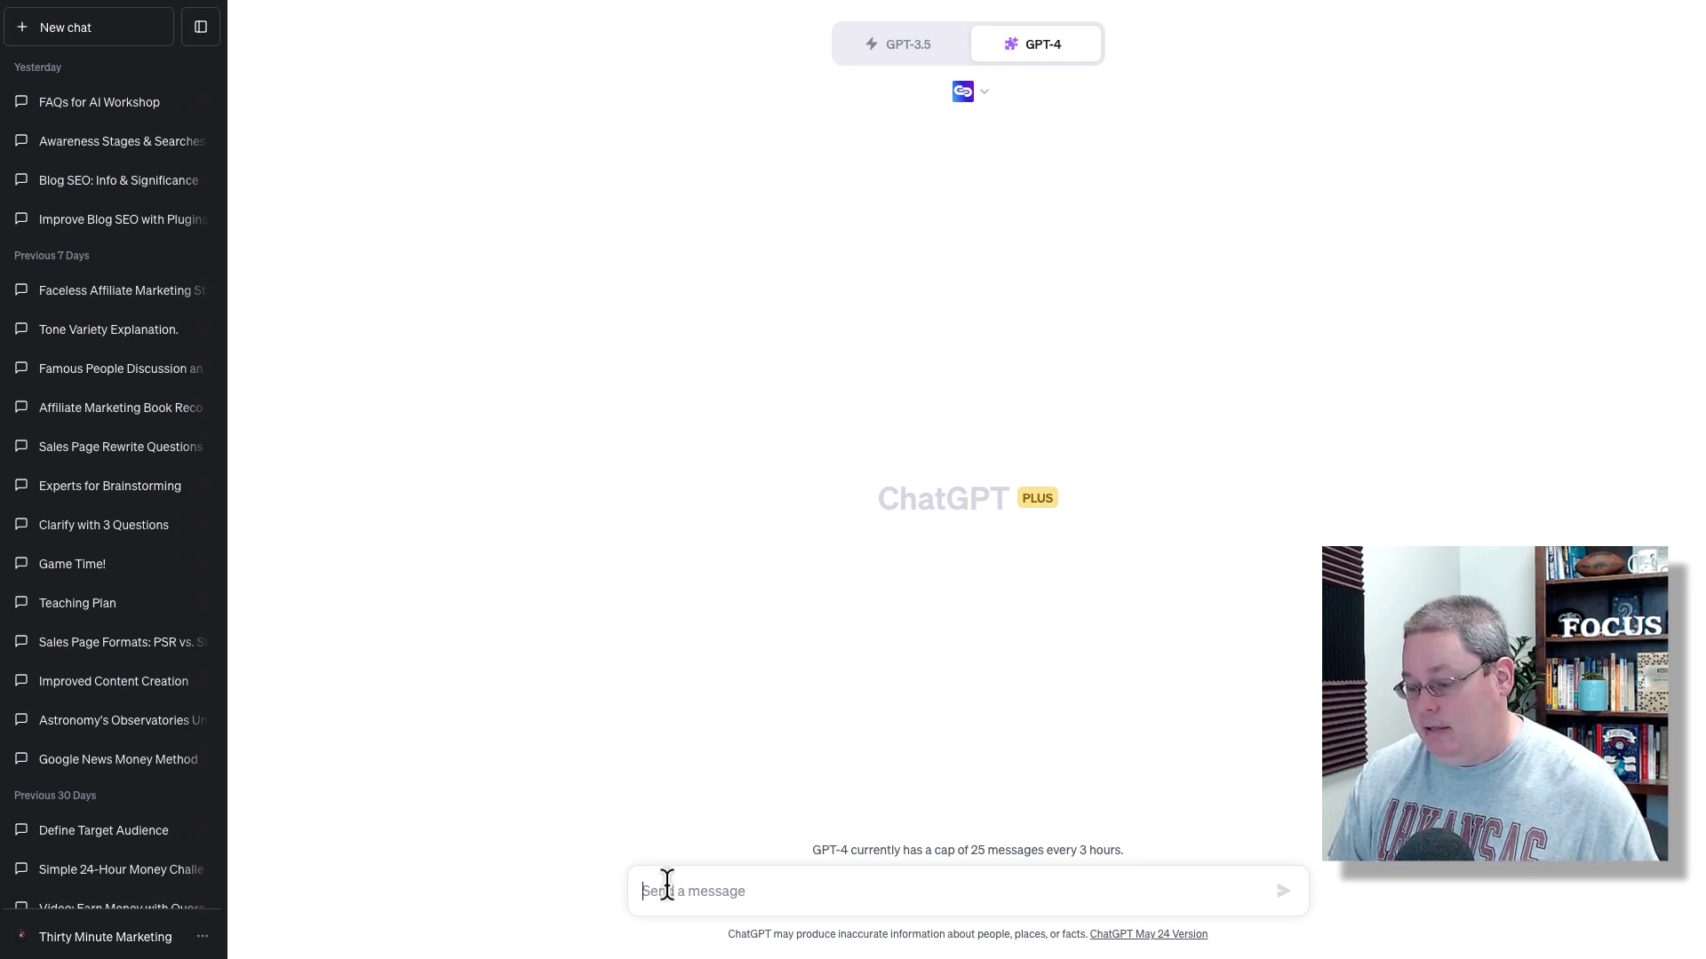
{"action": "key", "text": "ctrl+v"}
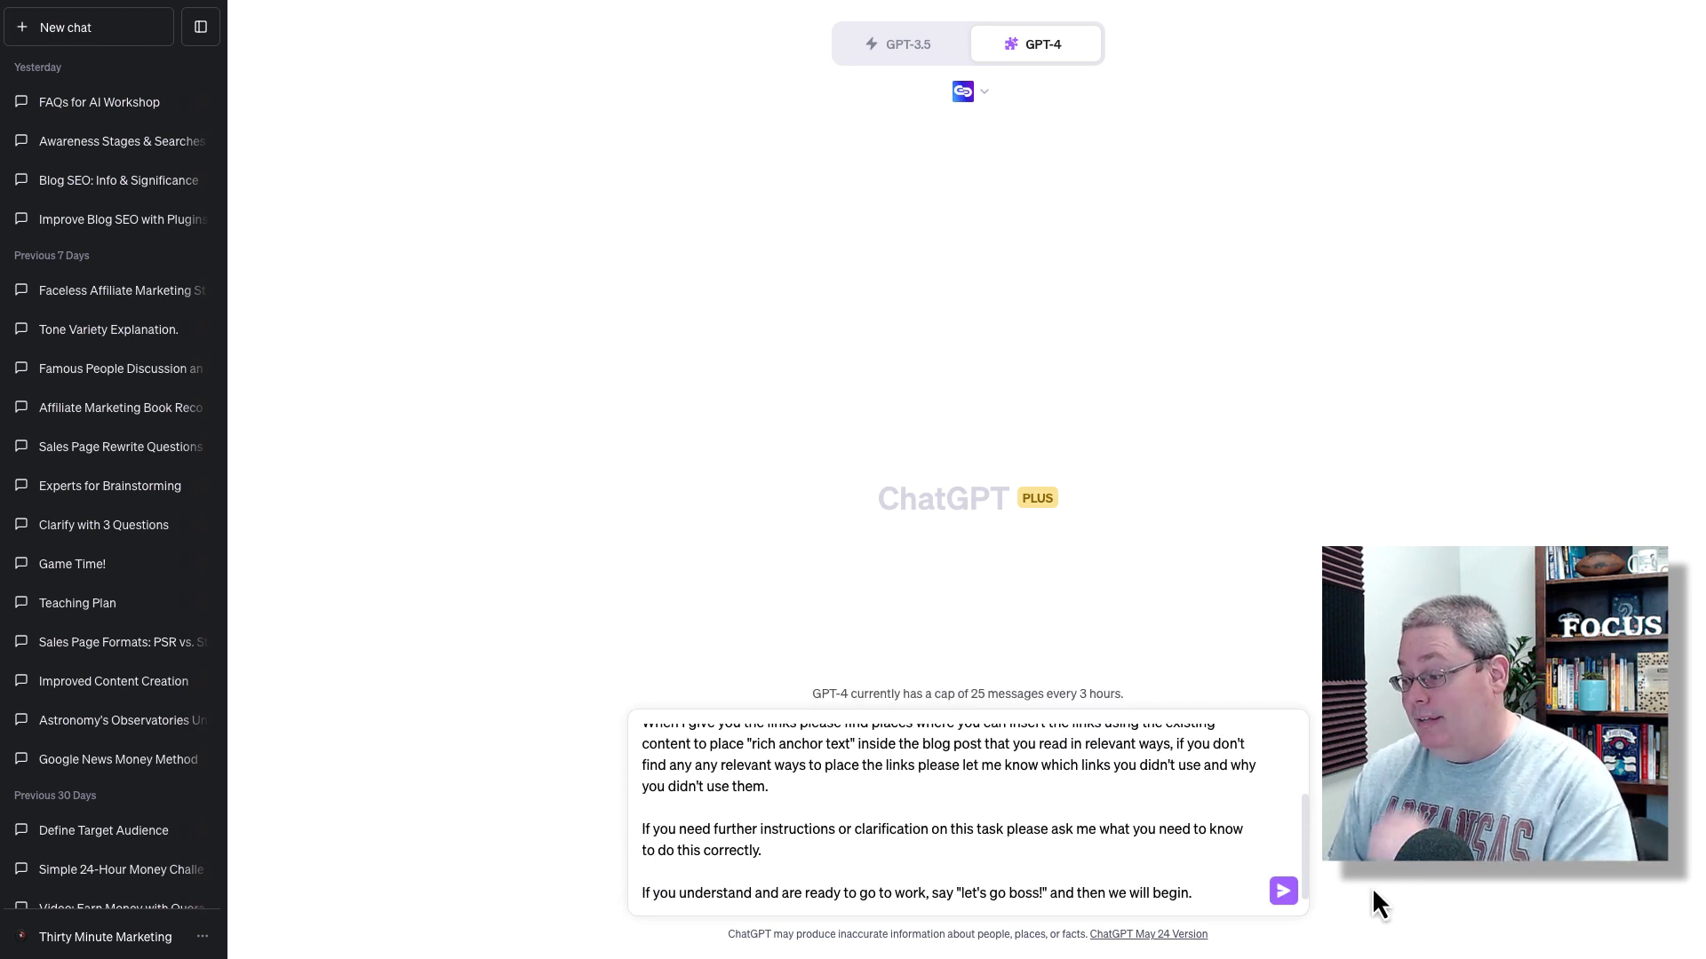
Review the prompt through its closing "let's go boss!" instruction and send it to ChatGPT
{"action": "scroll", "coordinate": [1217, 862], "scroll_direction": "up", "scroll_amount": 5}
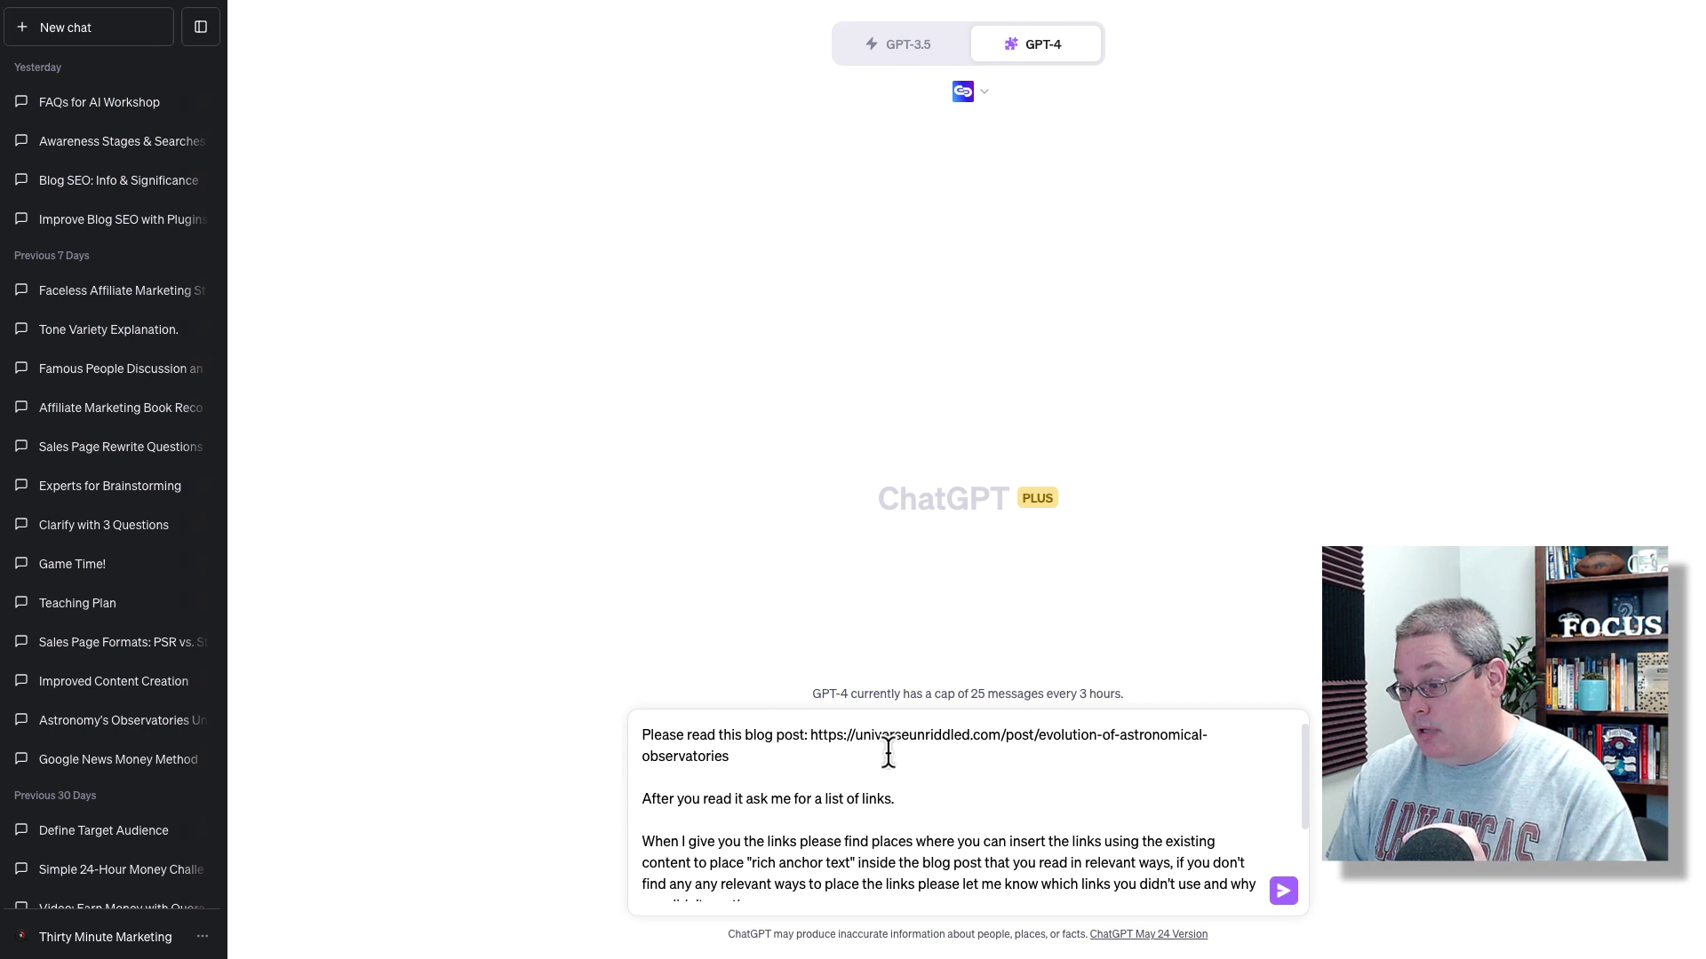
{"action": "scroll", "coordinate": [917, 781], "scroll_direction": "down", "scroll_amount": 3}
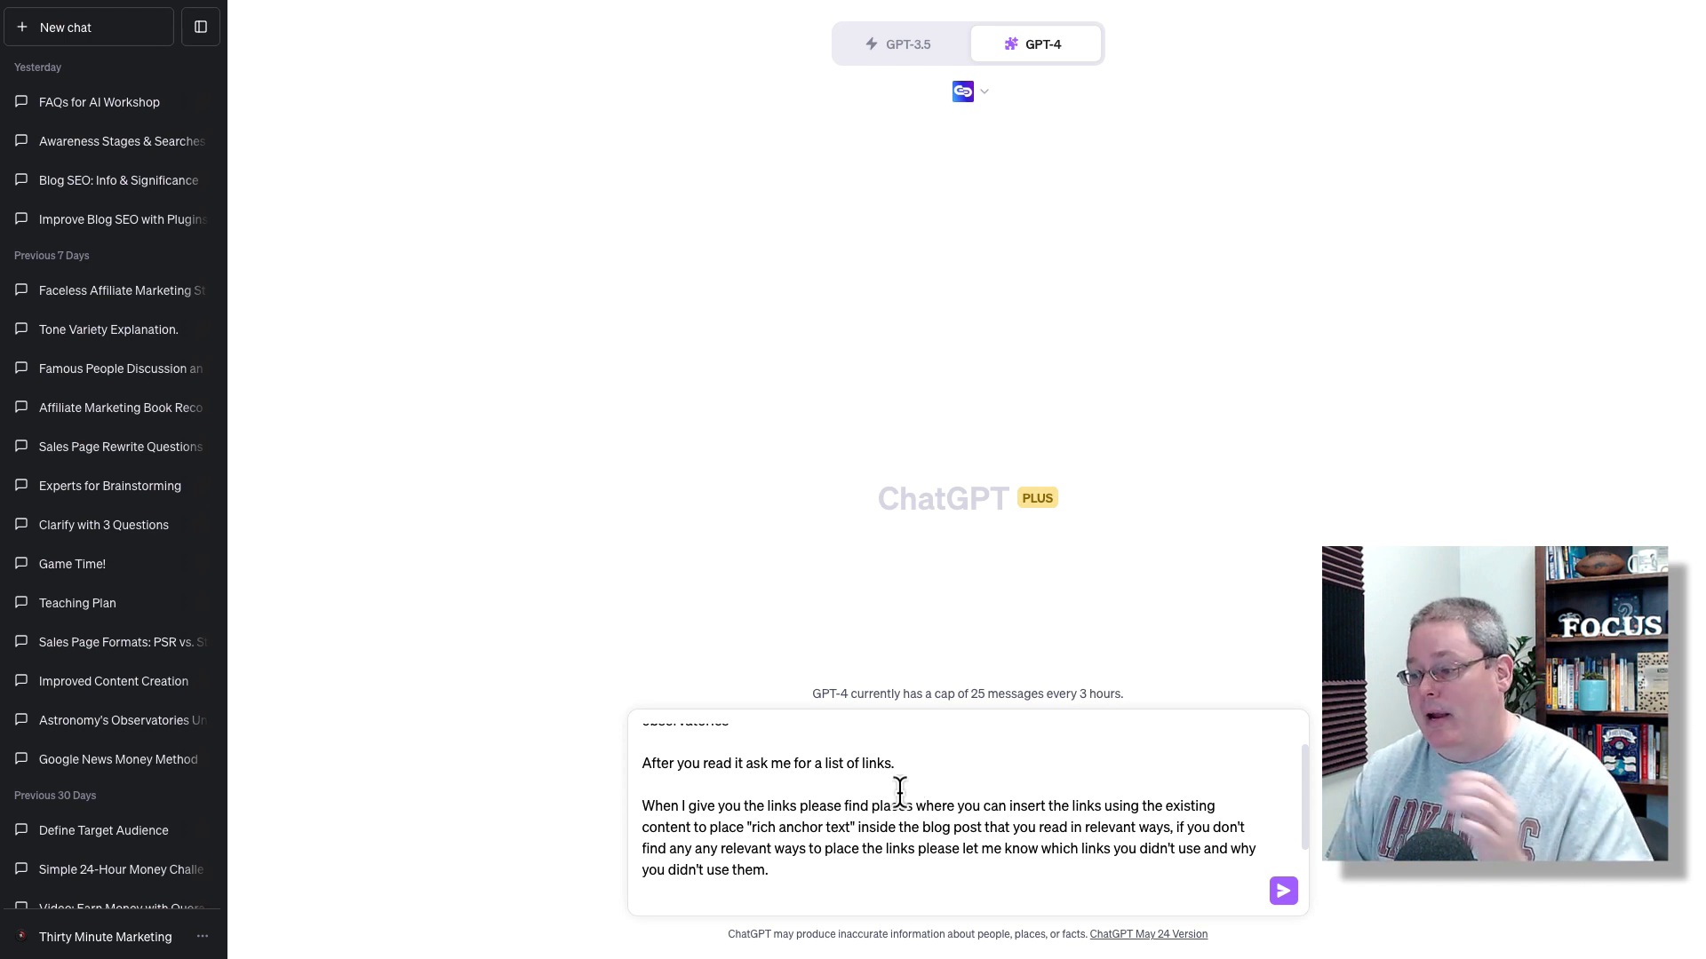
{"action": "type", "text": "If you need further instructions or clarification on this task please ask me what you need to know to do this correctly."}
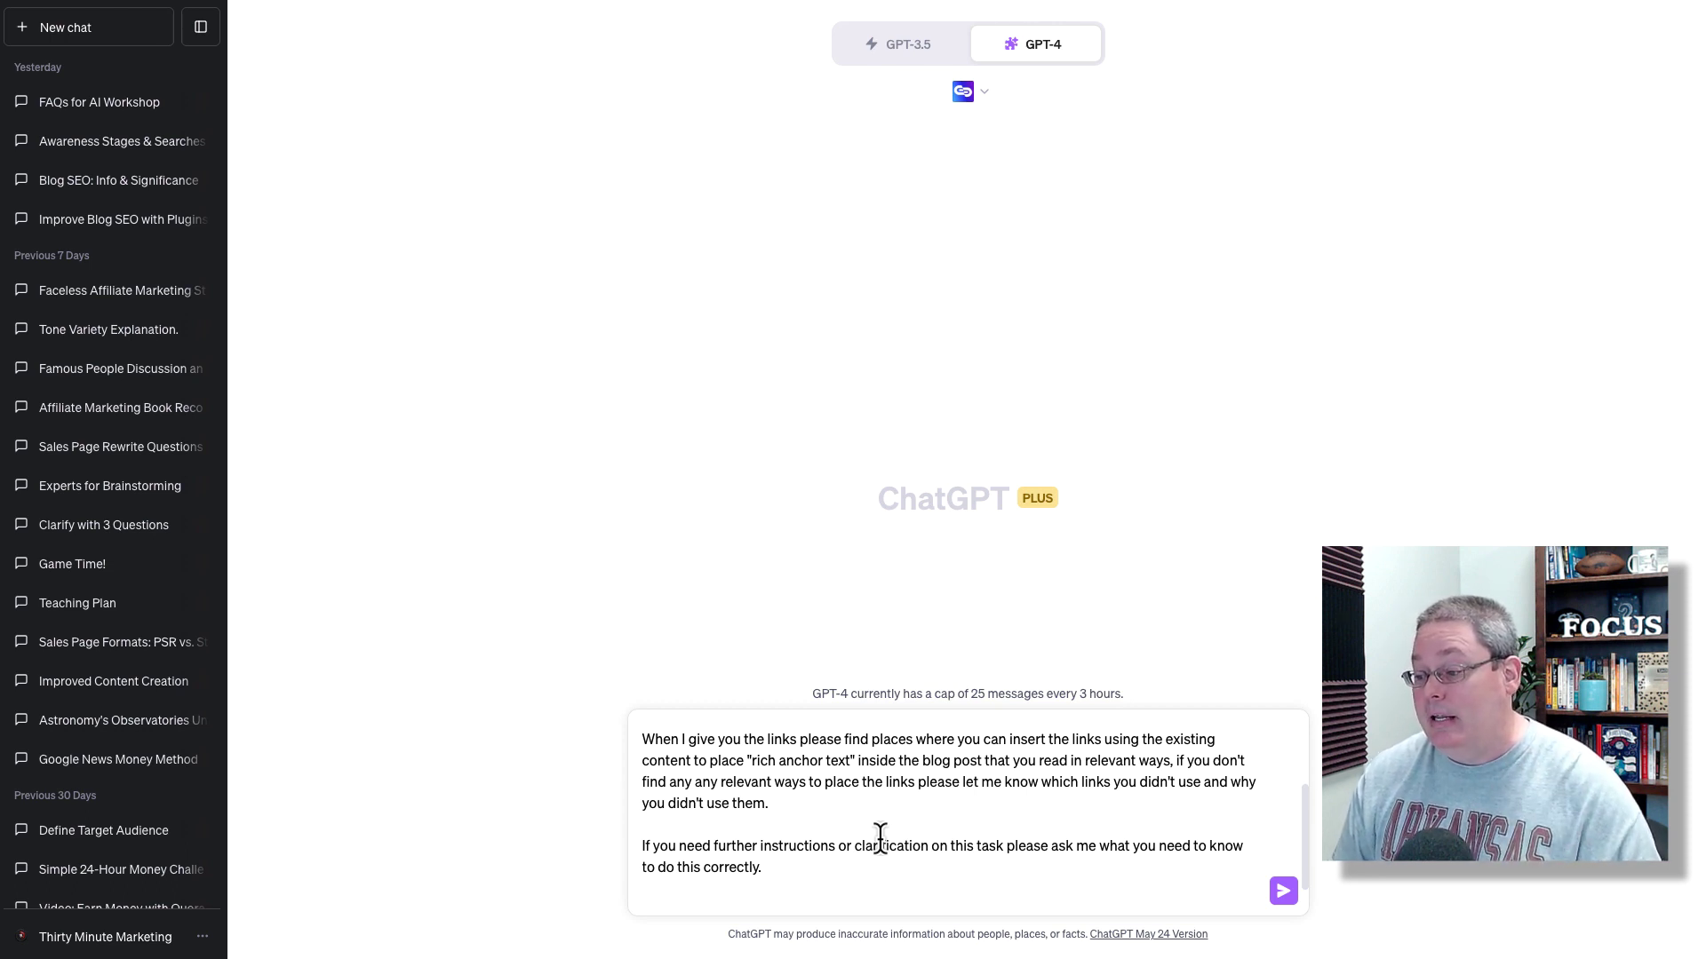
{"action": "type", "text": "If you understand and are ready to go to work, say \"let's go boss!\" and then we will begin."}
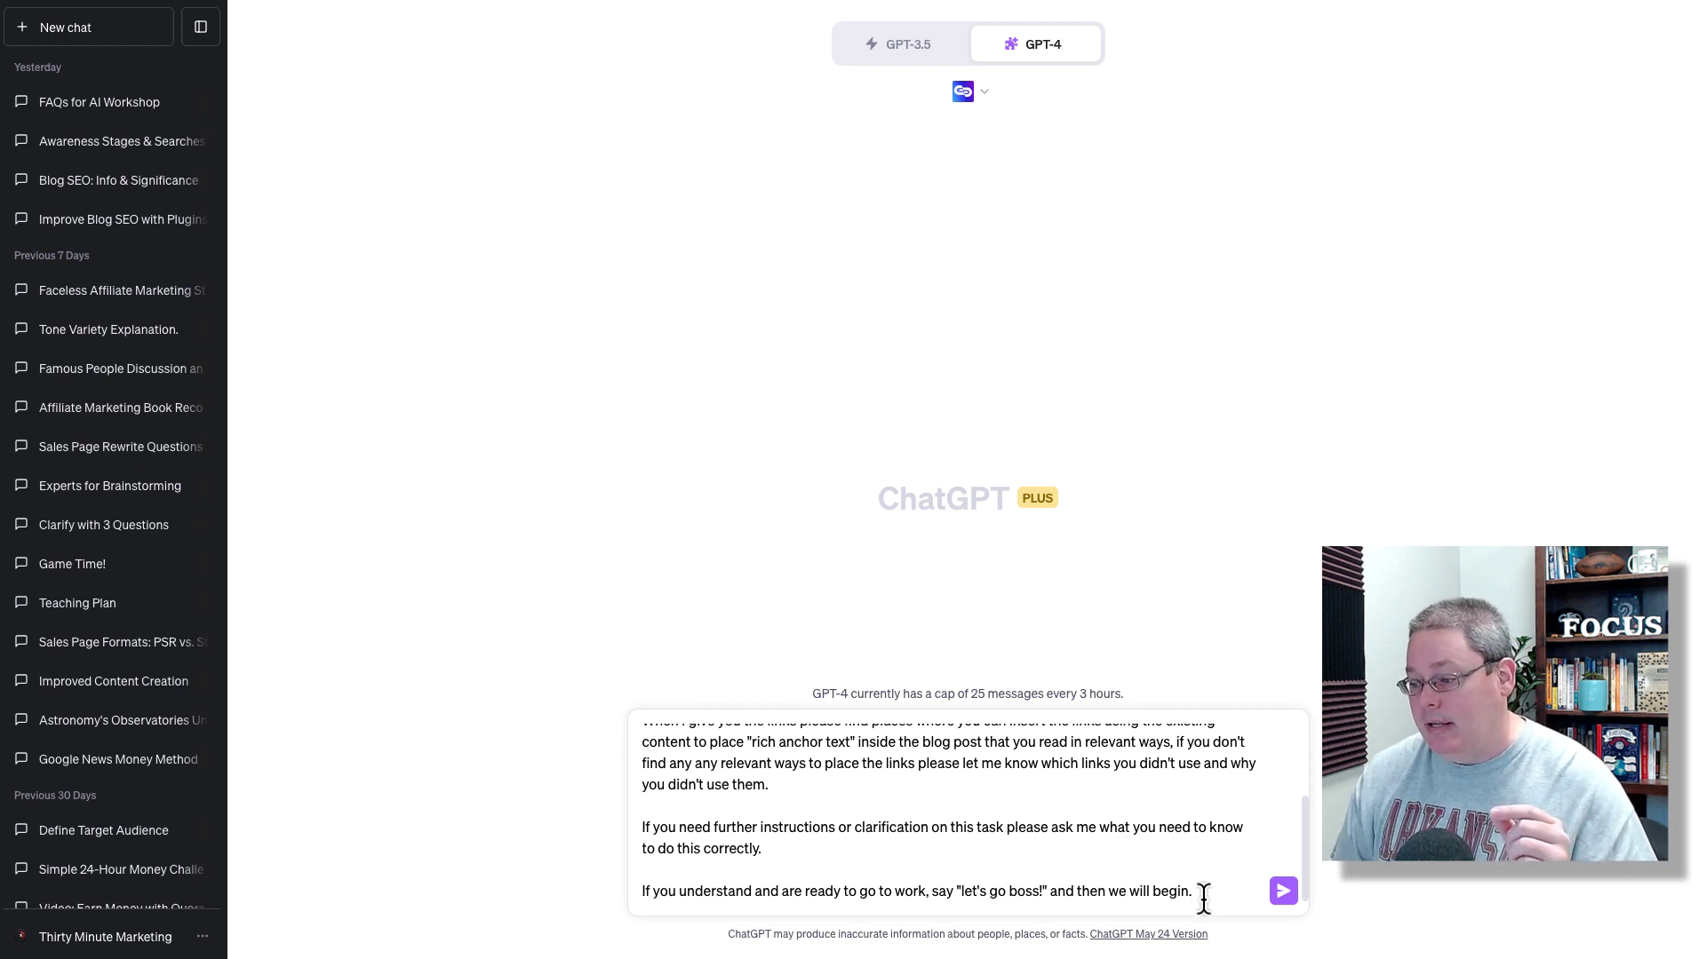
{"action": "left_click_drag", "start_coordinate": [1203, 898], "coordinate": [666, 891]}
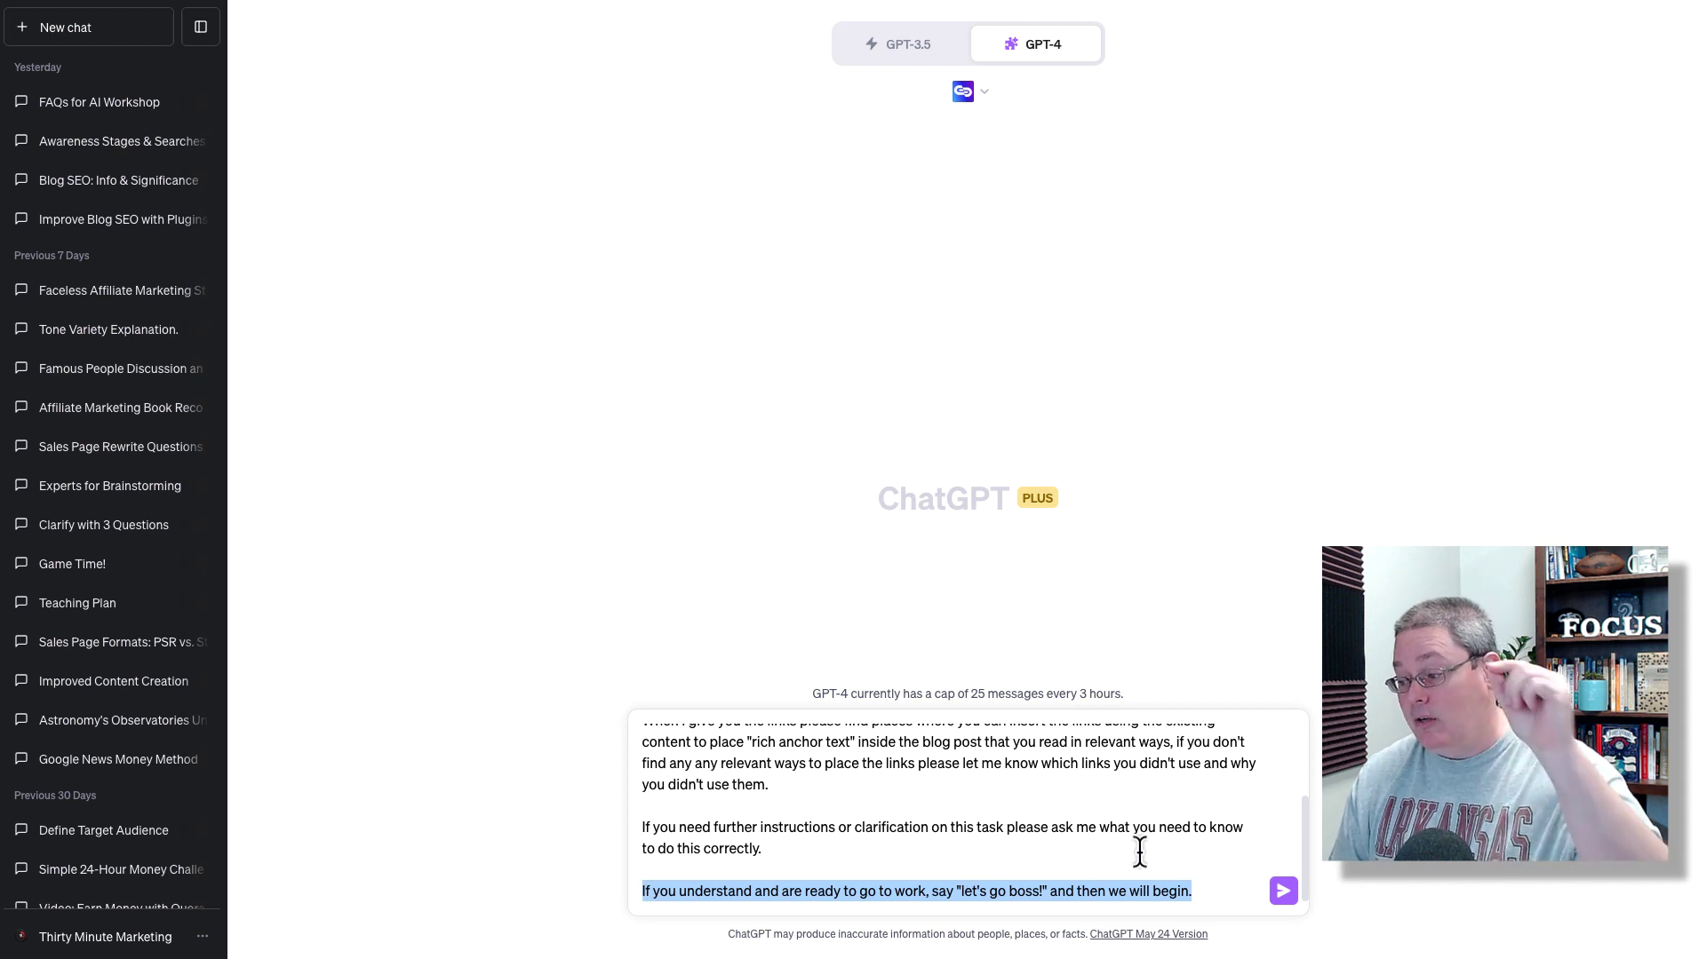
{"action": "left_click", "coordinate": [1282, 892]}
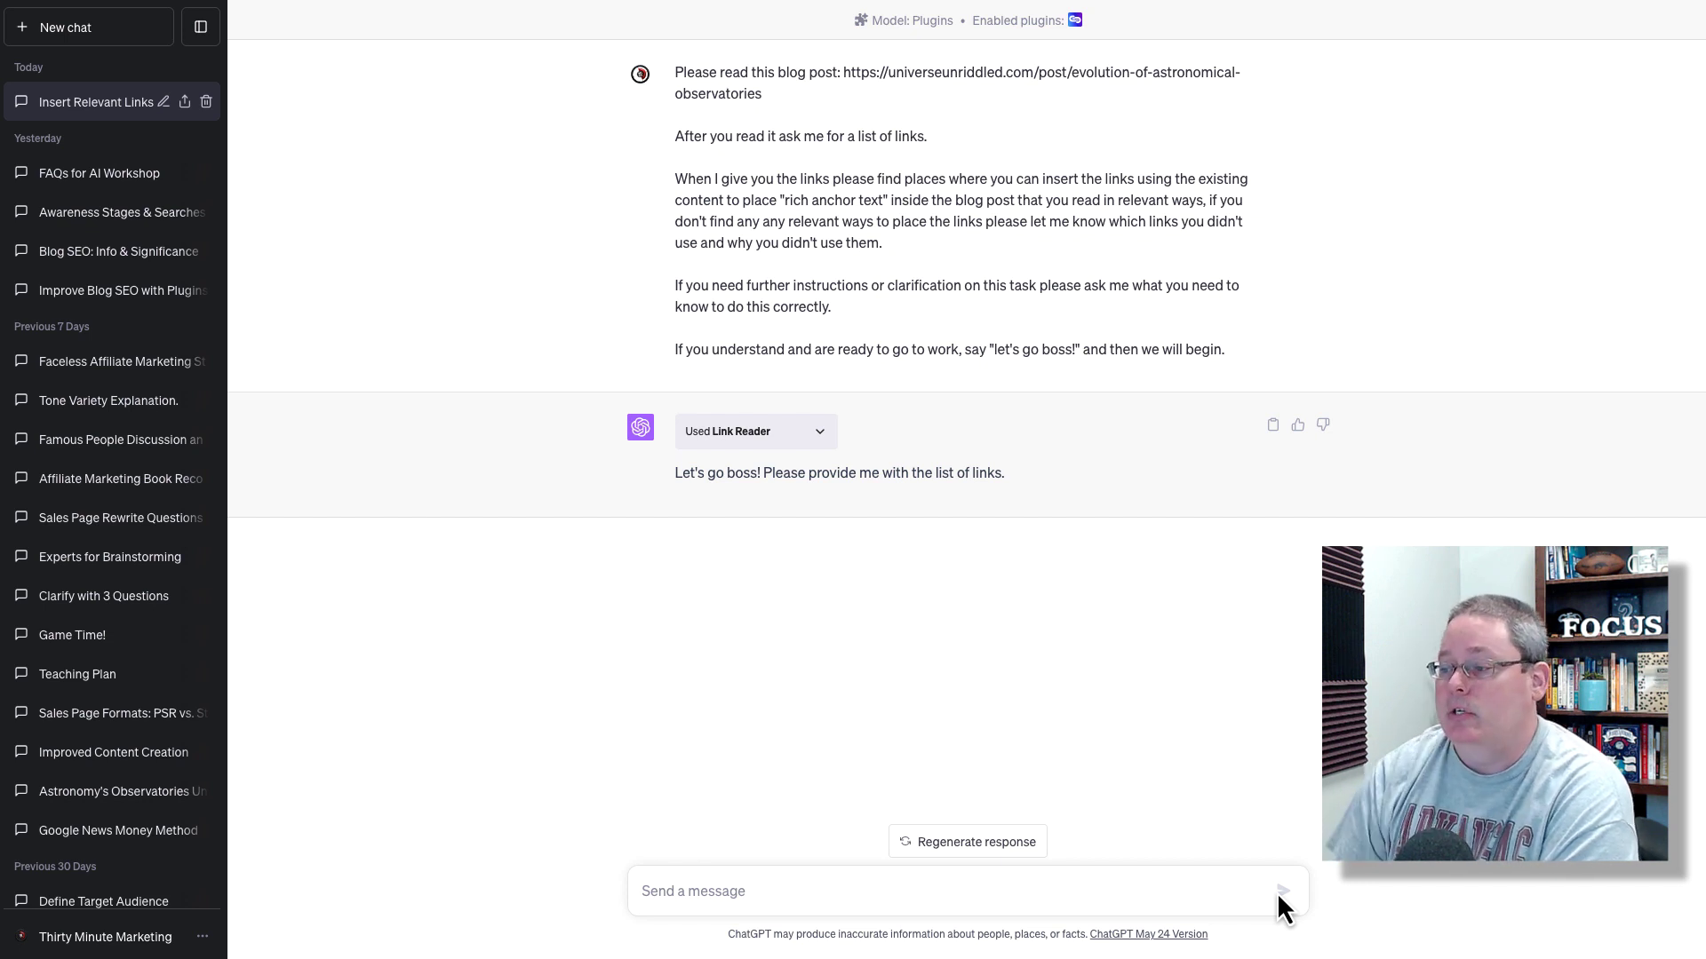
Highlight ChatGPT's request for the list of links, switch to the Universe Unriddled Blog Post Tracker, and copy the post URLs in P3:P11
{"action": "left_click_drag", "start_coordinate": [901, 473], "coordinate": [680, 477]}
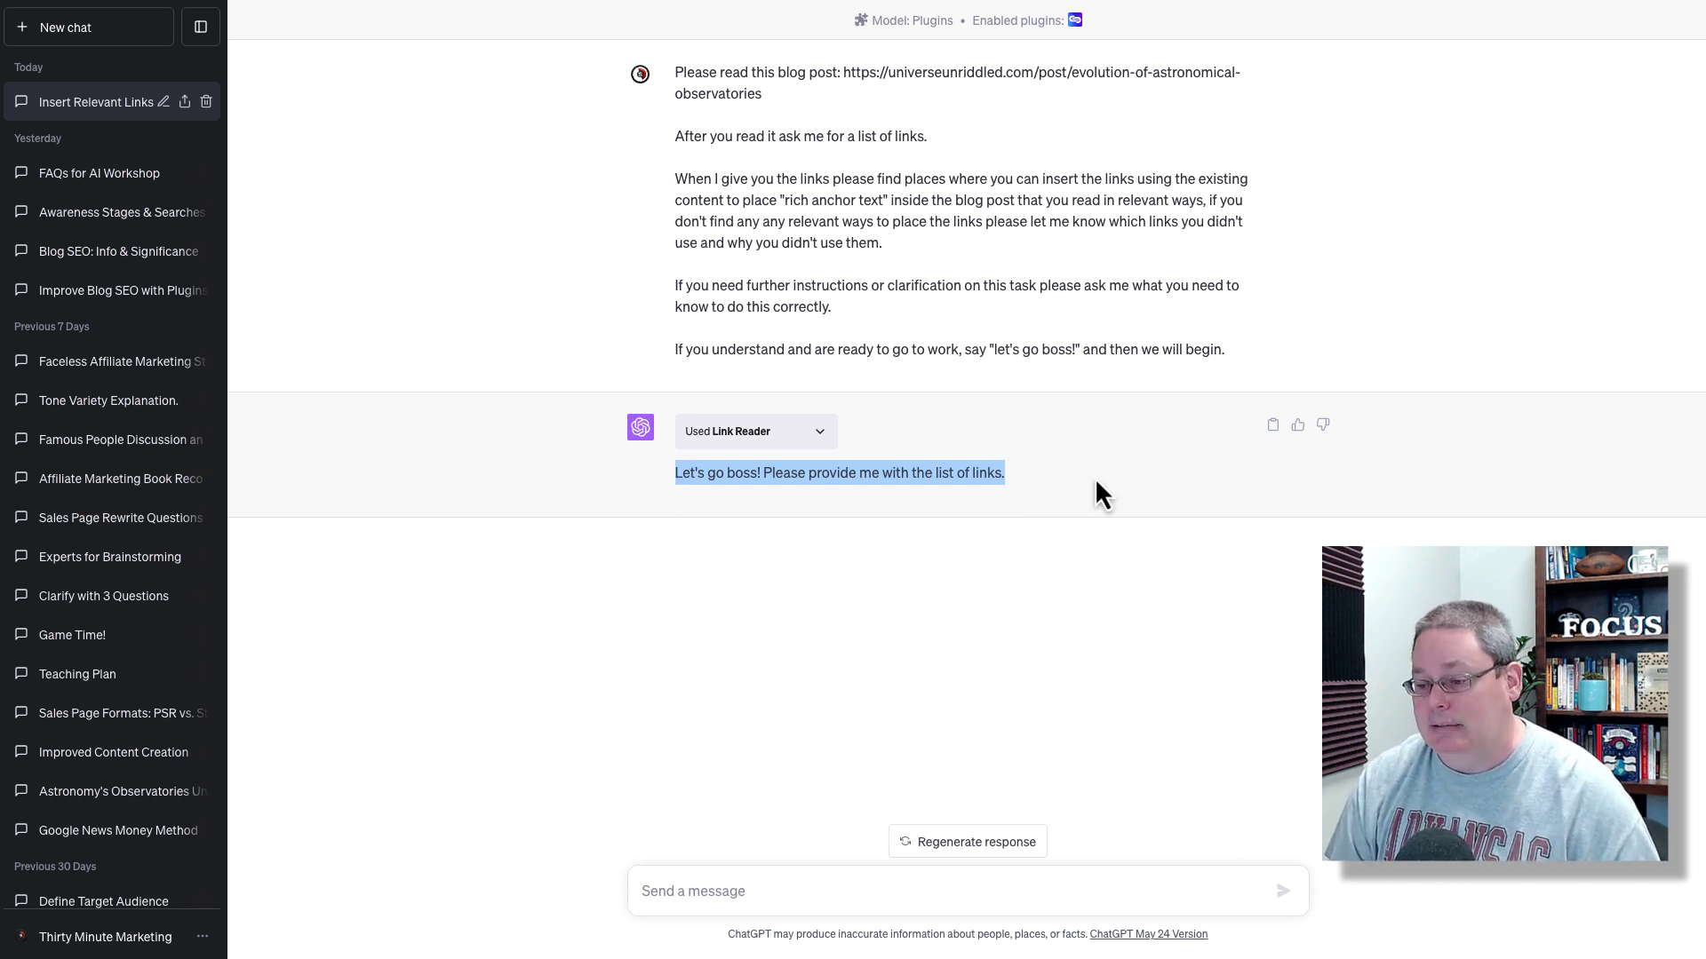
{"action": "key", "text": "alt+Tab"}
{"action": "left_click_drag", "start_coordinate": [1405, 222], "coordinate": [1409, 269]}
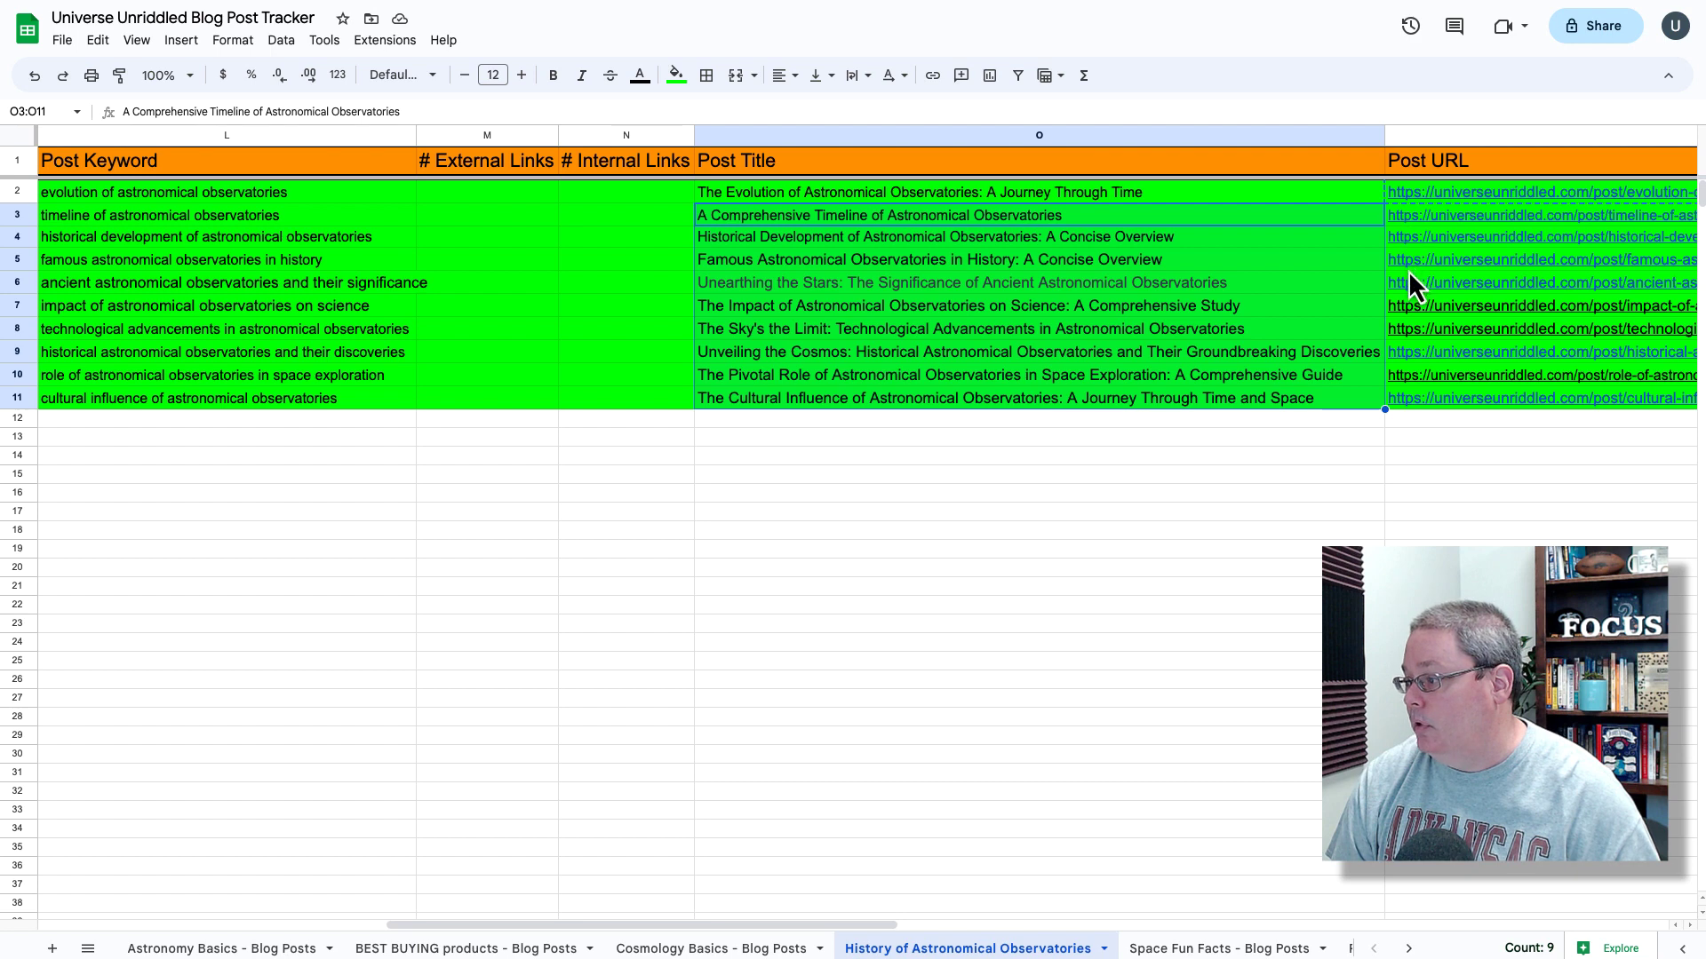
{"action": "left_click_drag", "start_coordinate": [1420, 380], "coordinate": [1421, 396]}
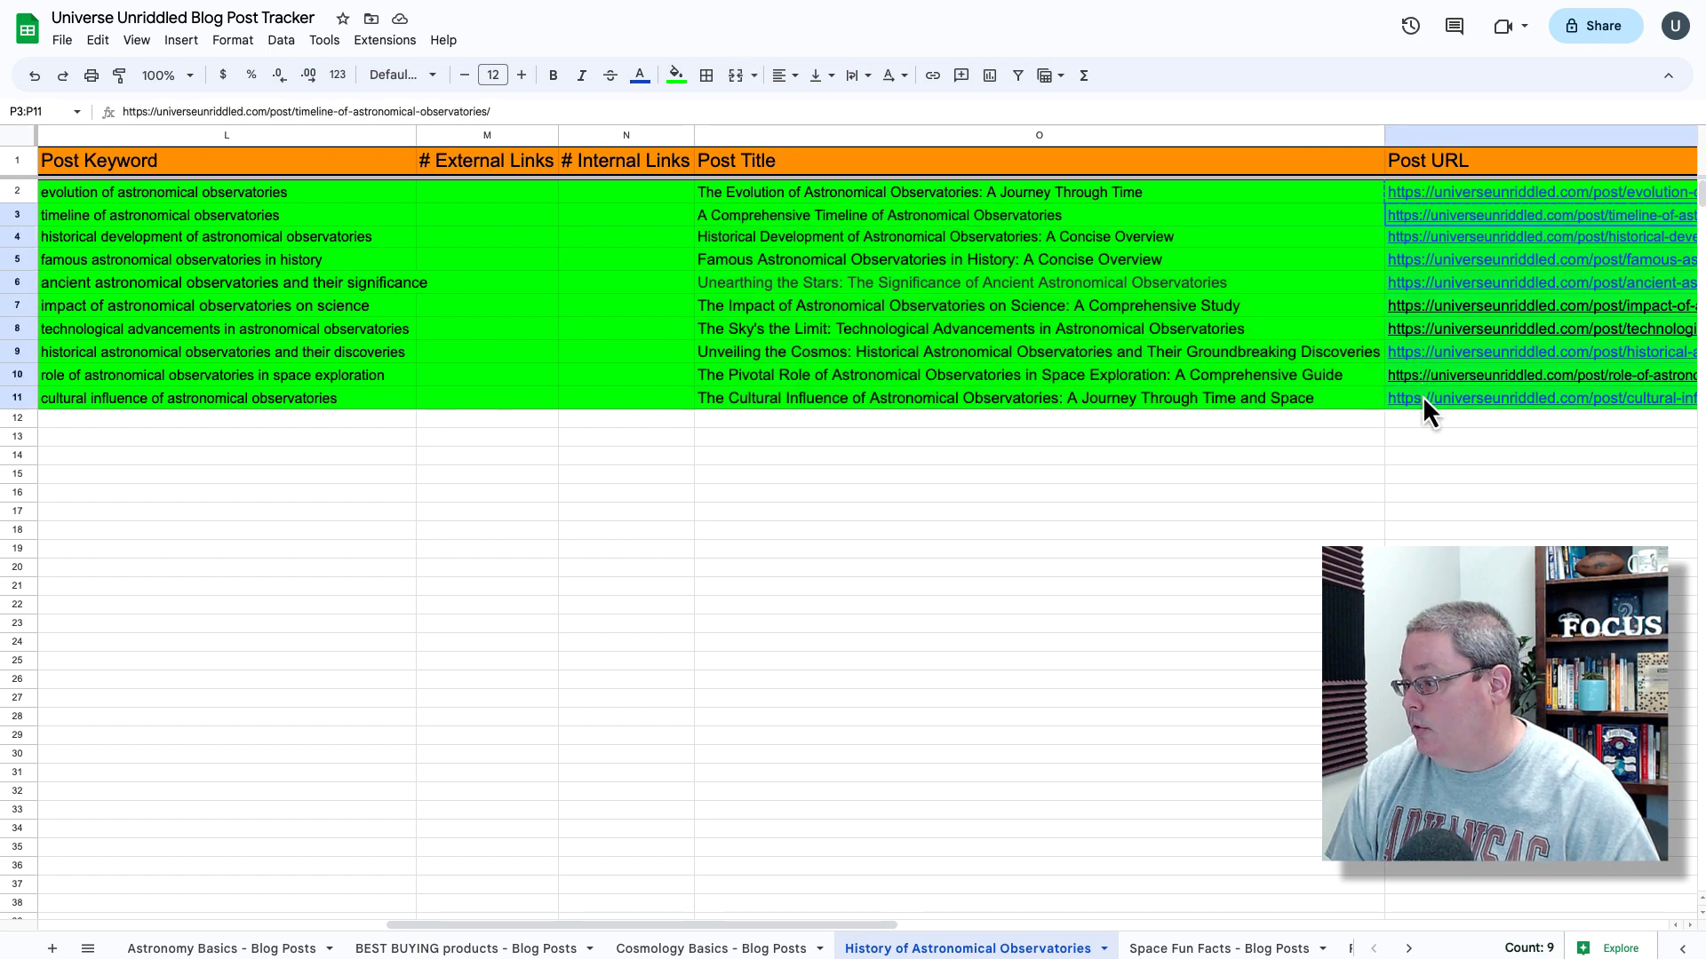
{"action": "right_click", "coordinate": [1422, 397]}
{"action": "left_click", "coordinate": [1448, 443]}
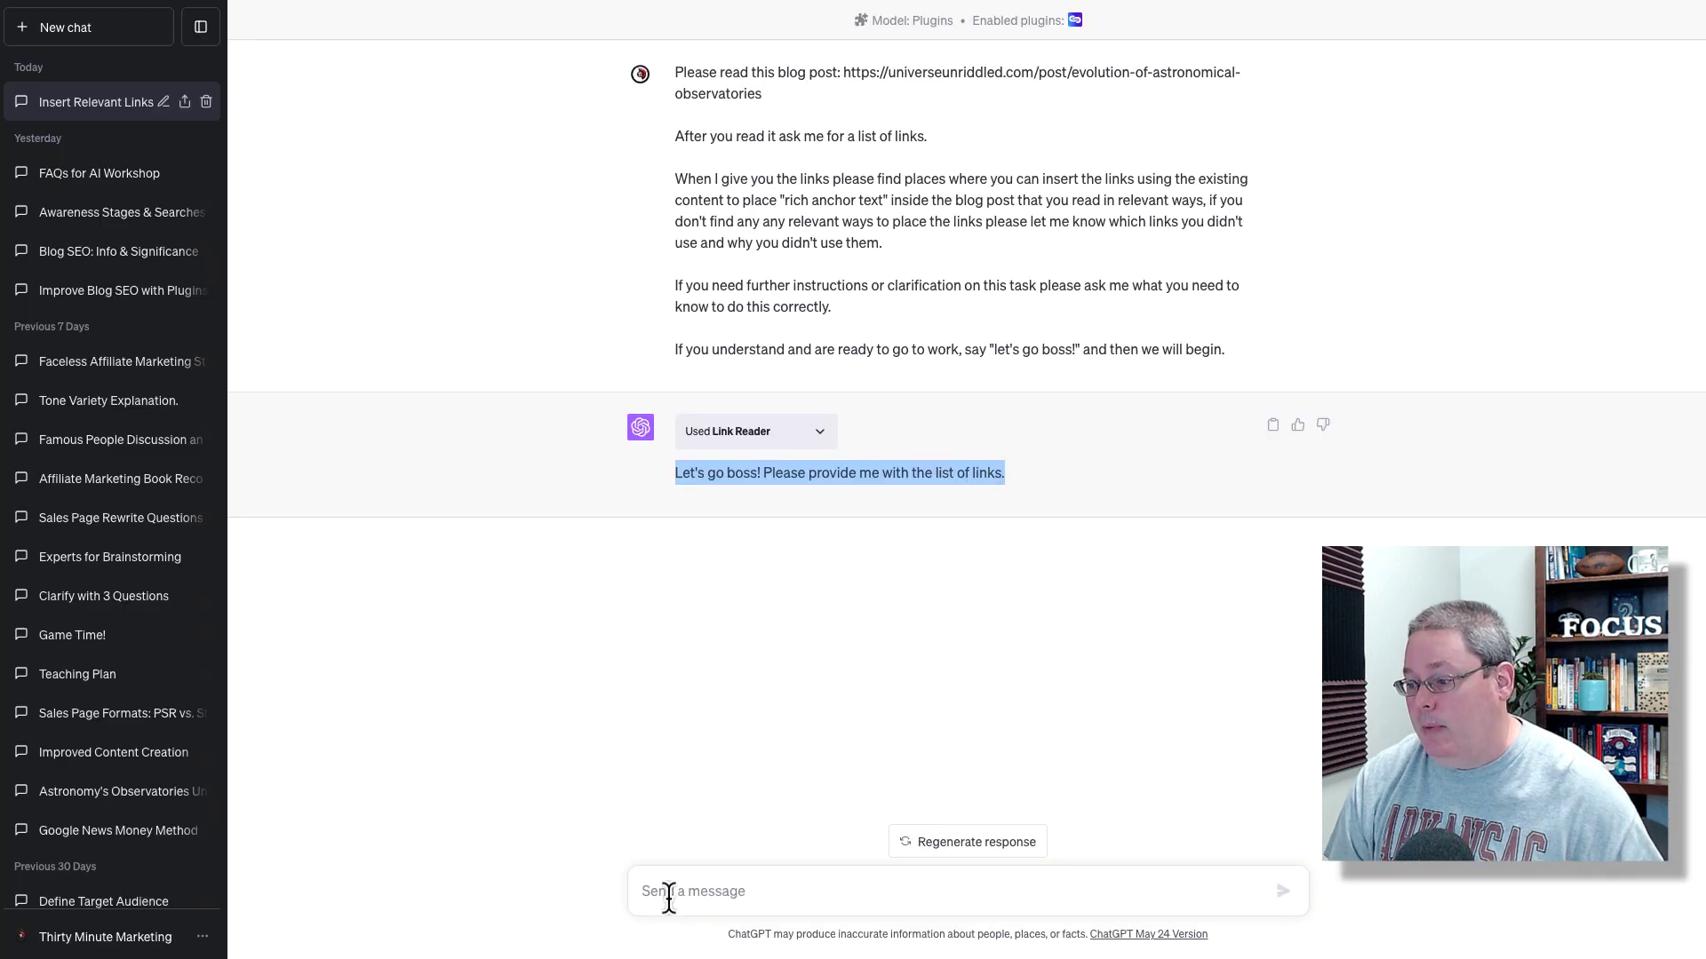
Return to ChatGPT and send the copied list of nine universeunriddled.com post URLs as the reply
{"action": "left_click", "coordinate": [668, 897]}
{"action": "key", "text": "ctrl+v"}
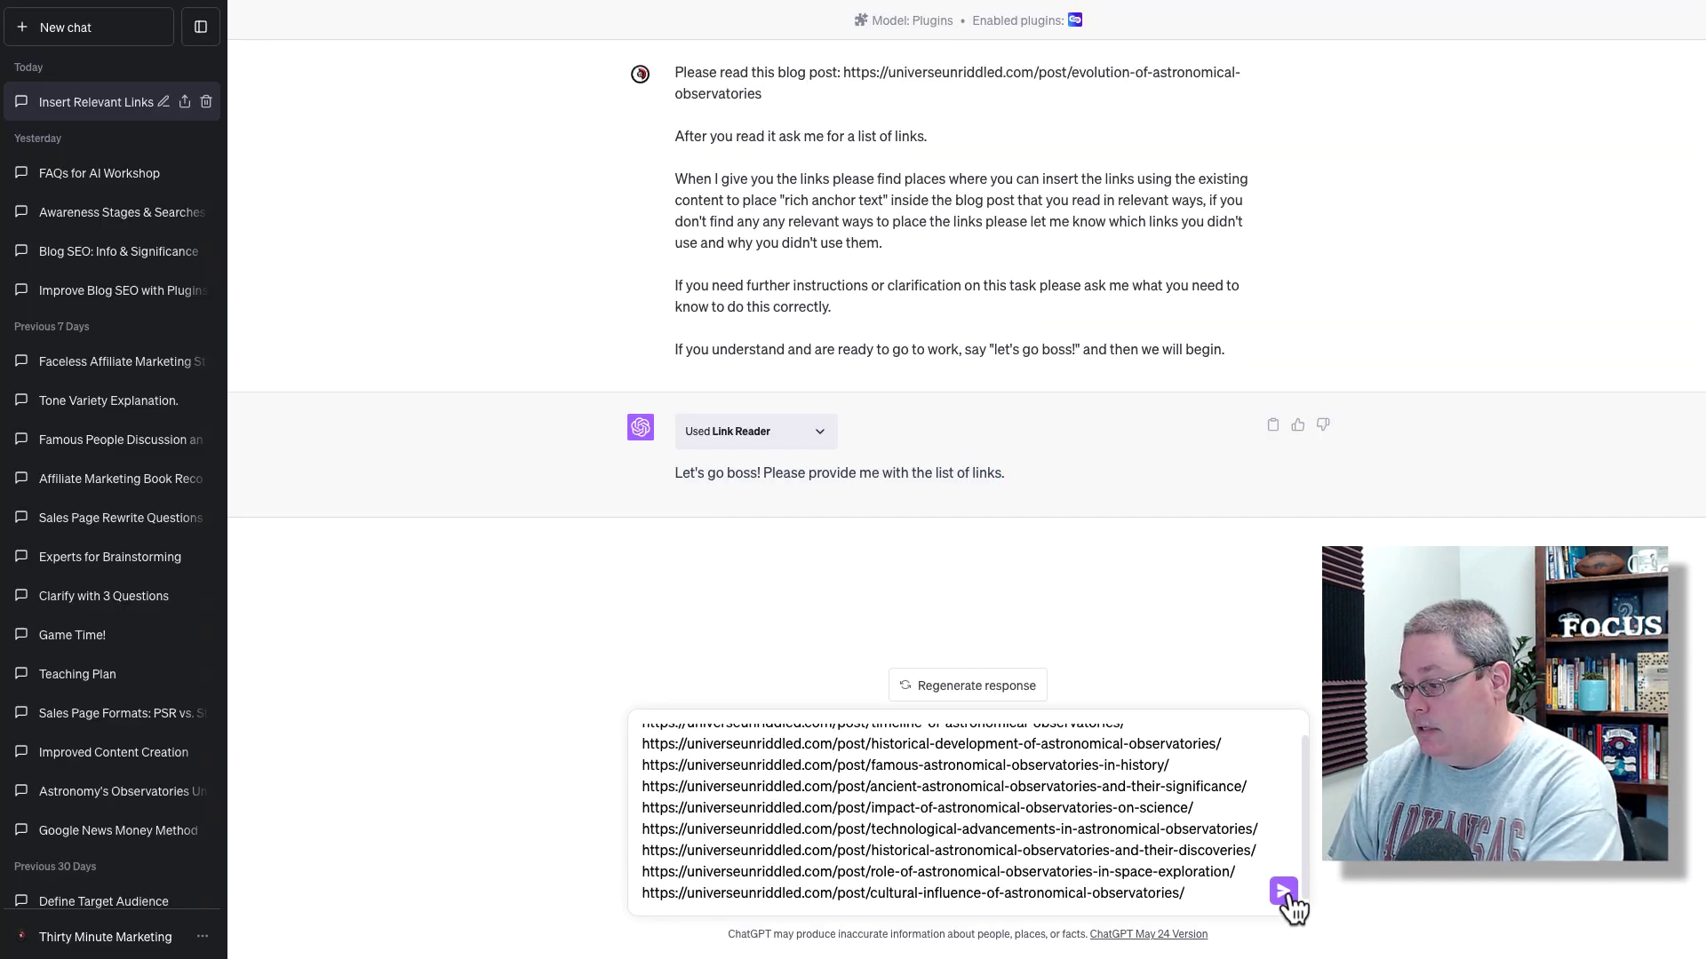
{"action": "key", "text": "Return"}
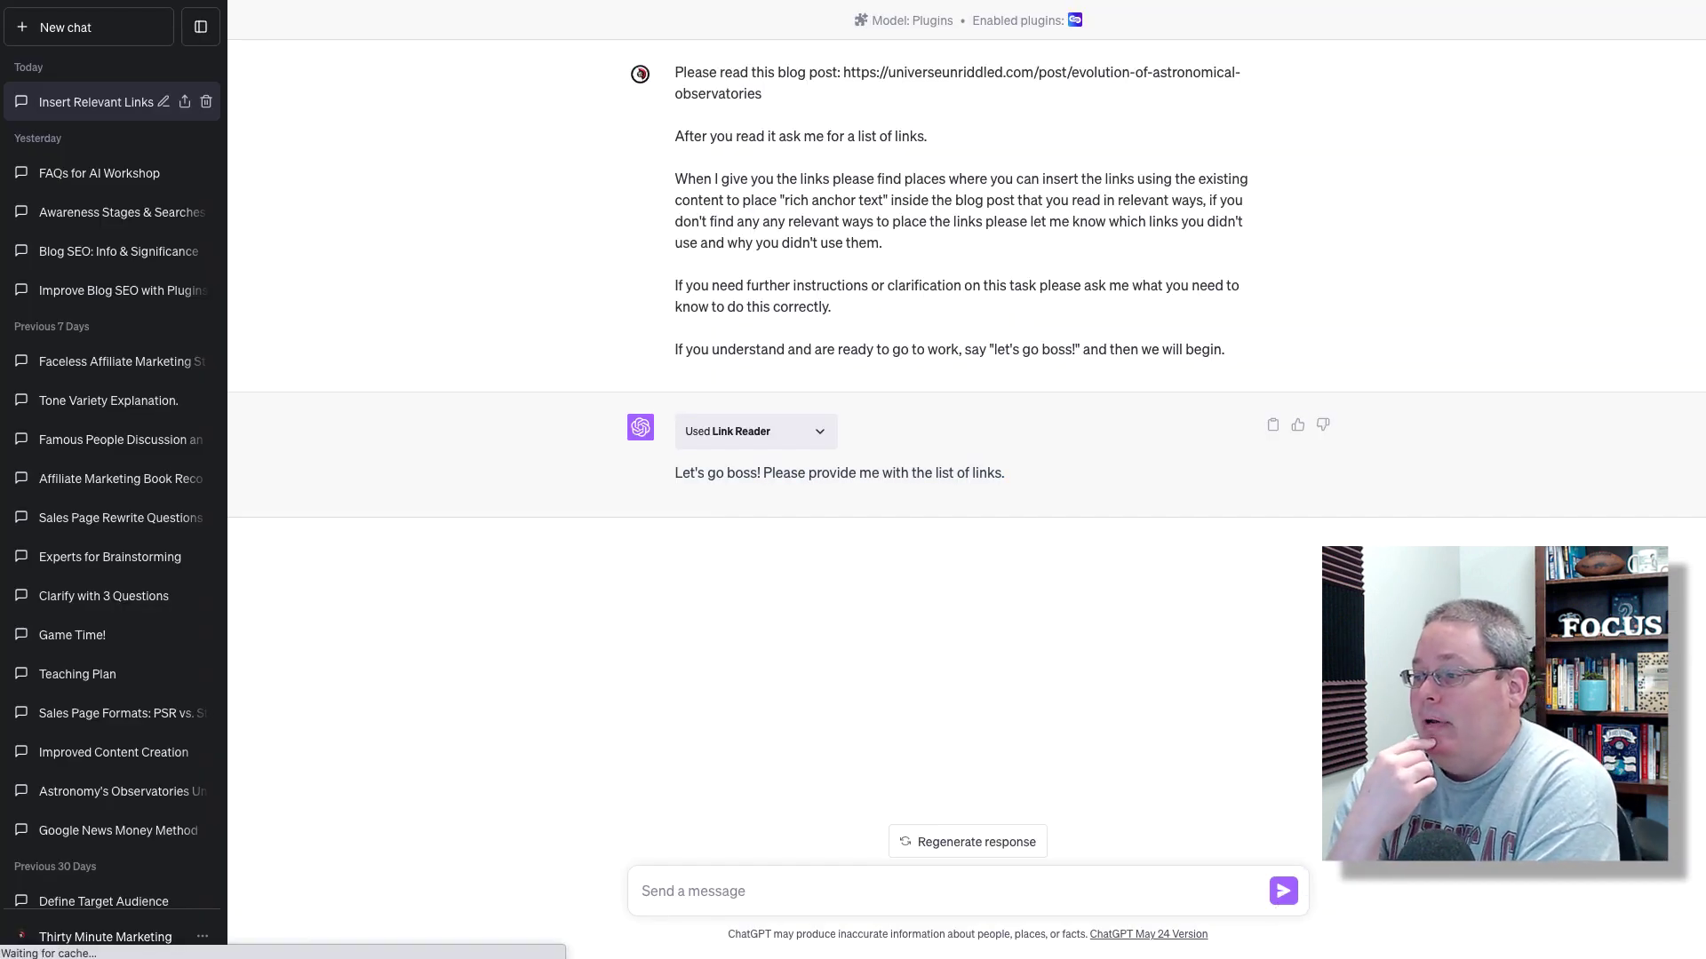
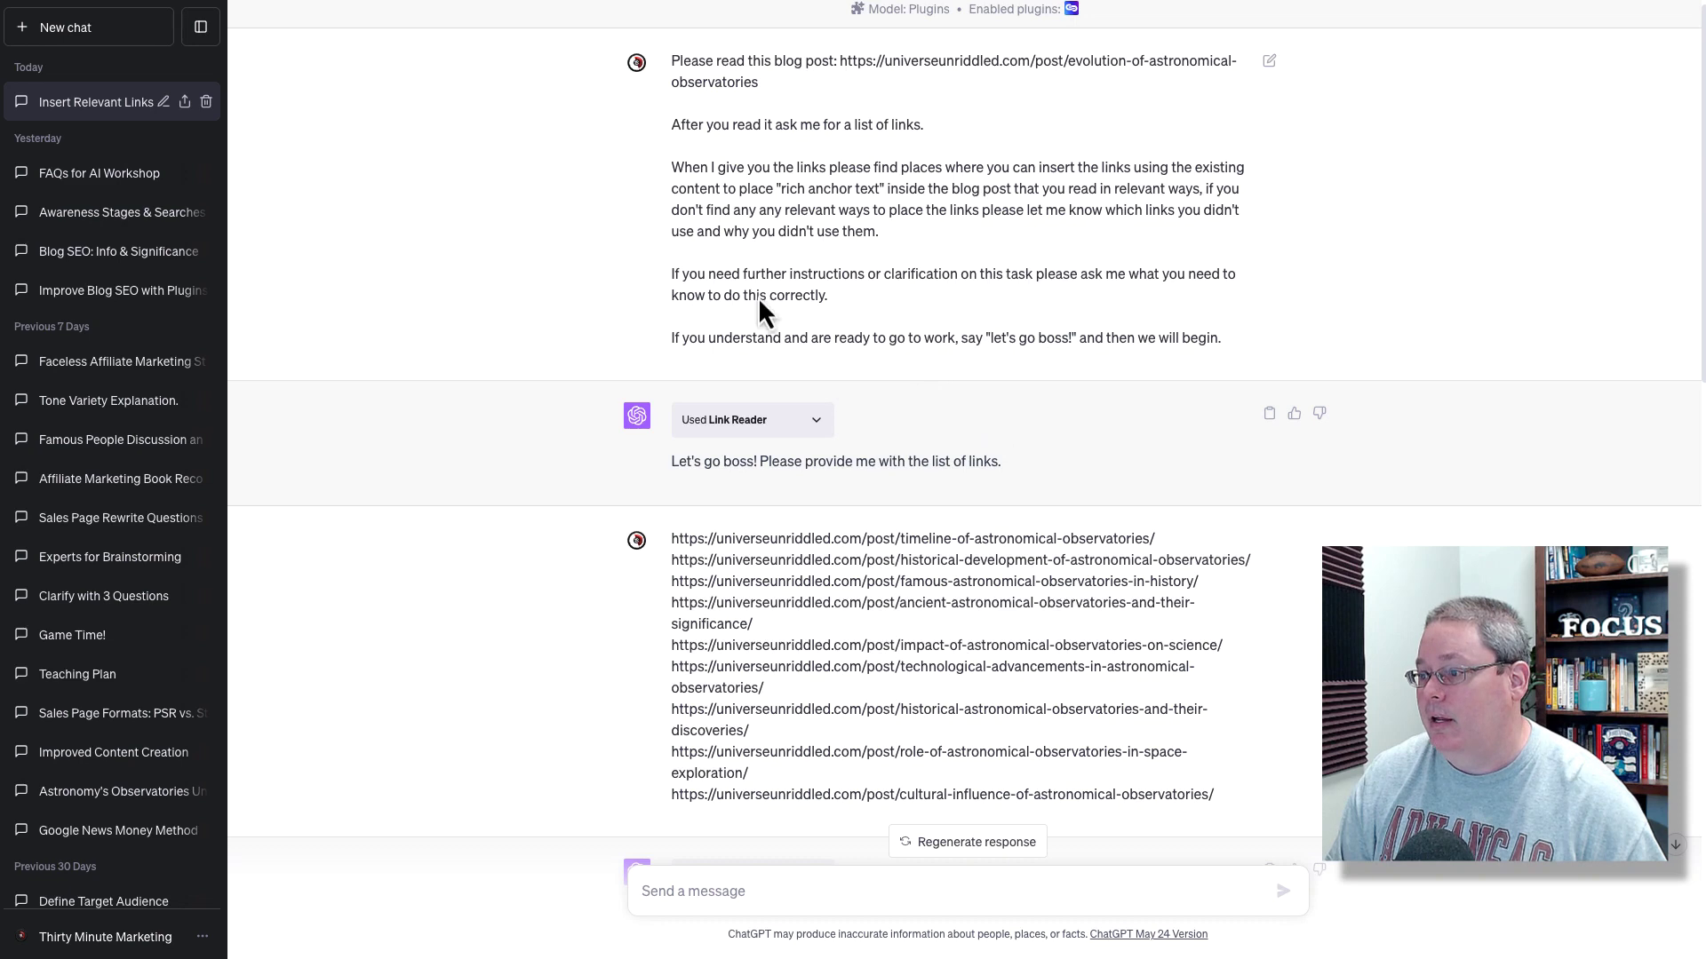
Insert the follow-up prompt starting "Can you do the rest of the task?" and review it alongside the nine article summaries
{"action": "key", "text": "ctrl+v"}
{"action": "left_click_drag", "start_coordinate": [841, 737], "coordinate": [645, 737]}
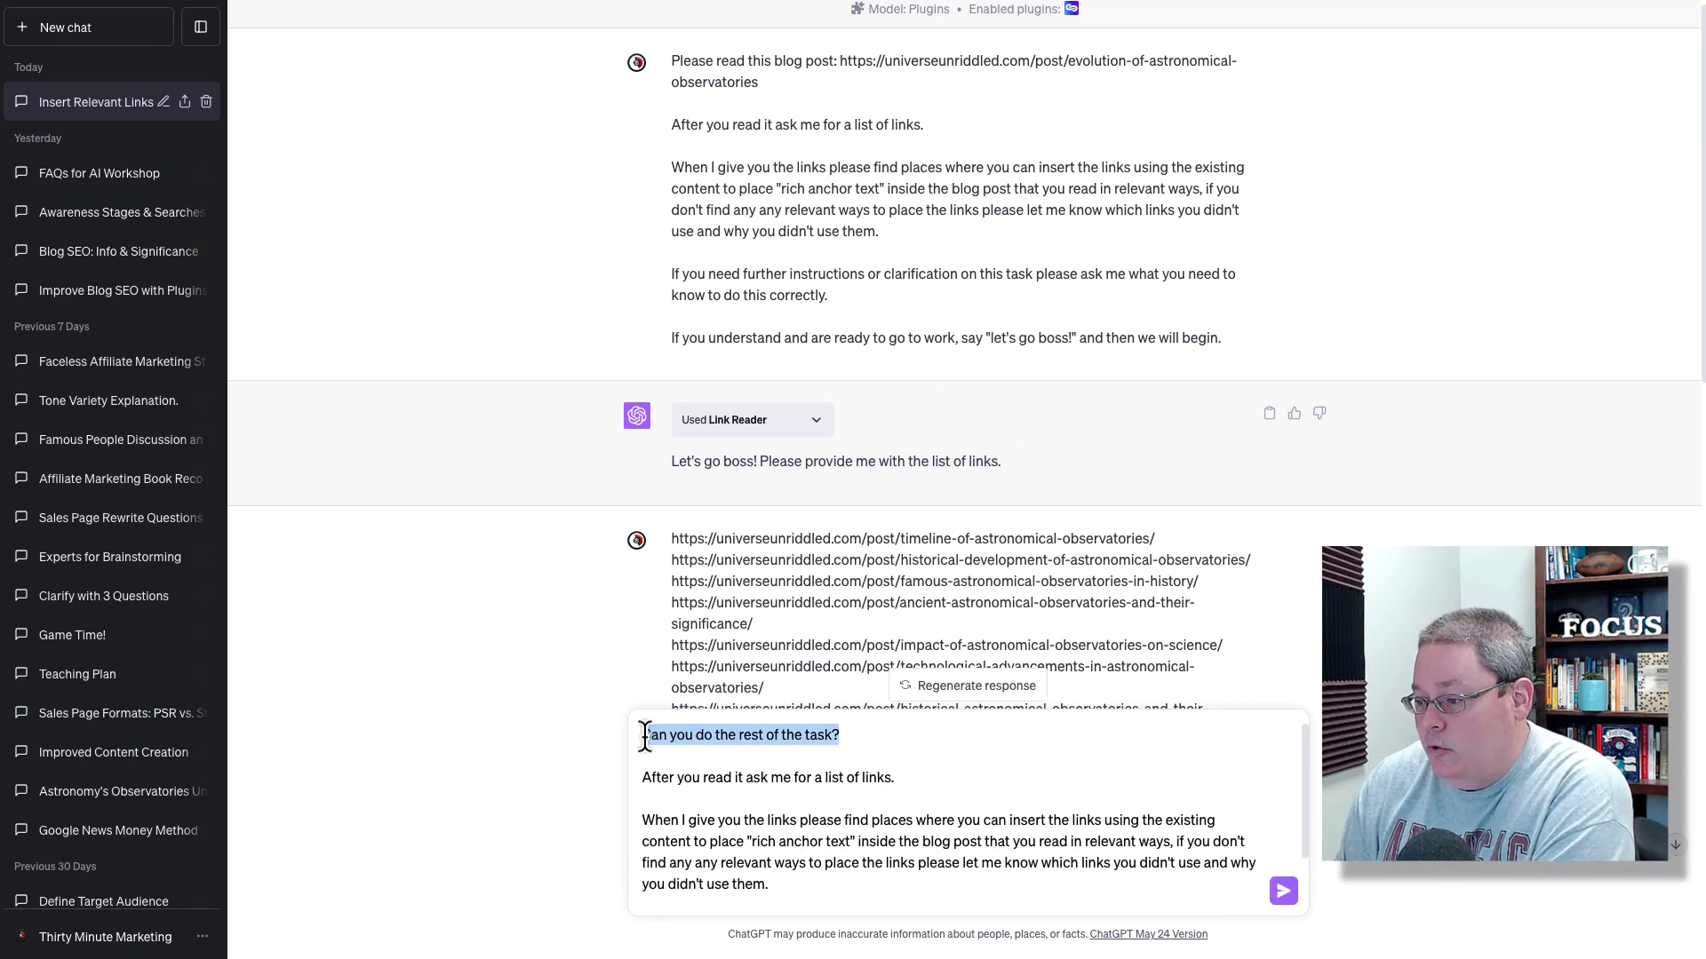
{"action": "scroll", "coordinate": [1282, 578], "scroll_direction": "down", "scroll_amount": 12}
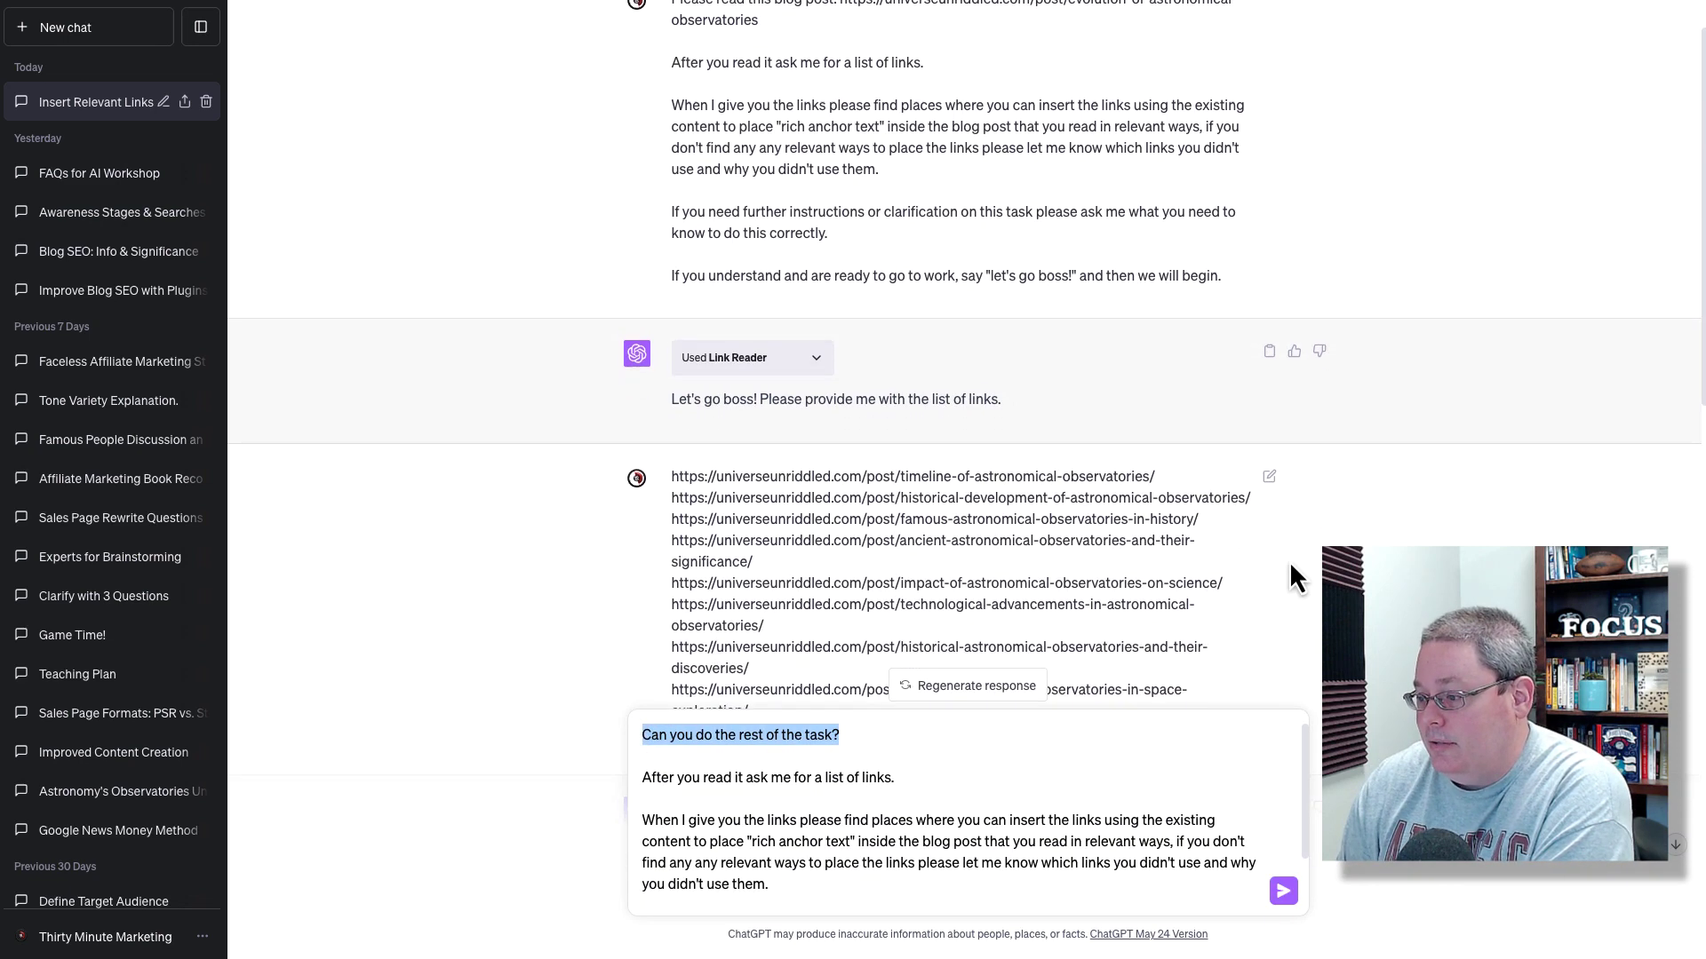
{"action": "scroll", "coordinate": [1206, 557], "scroll_direction": "down", "scroll_amount": 1}
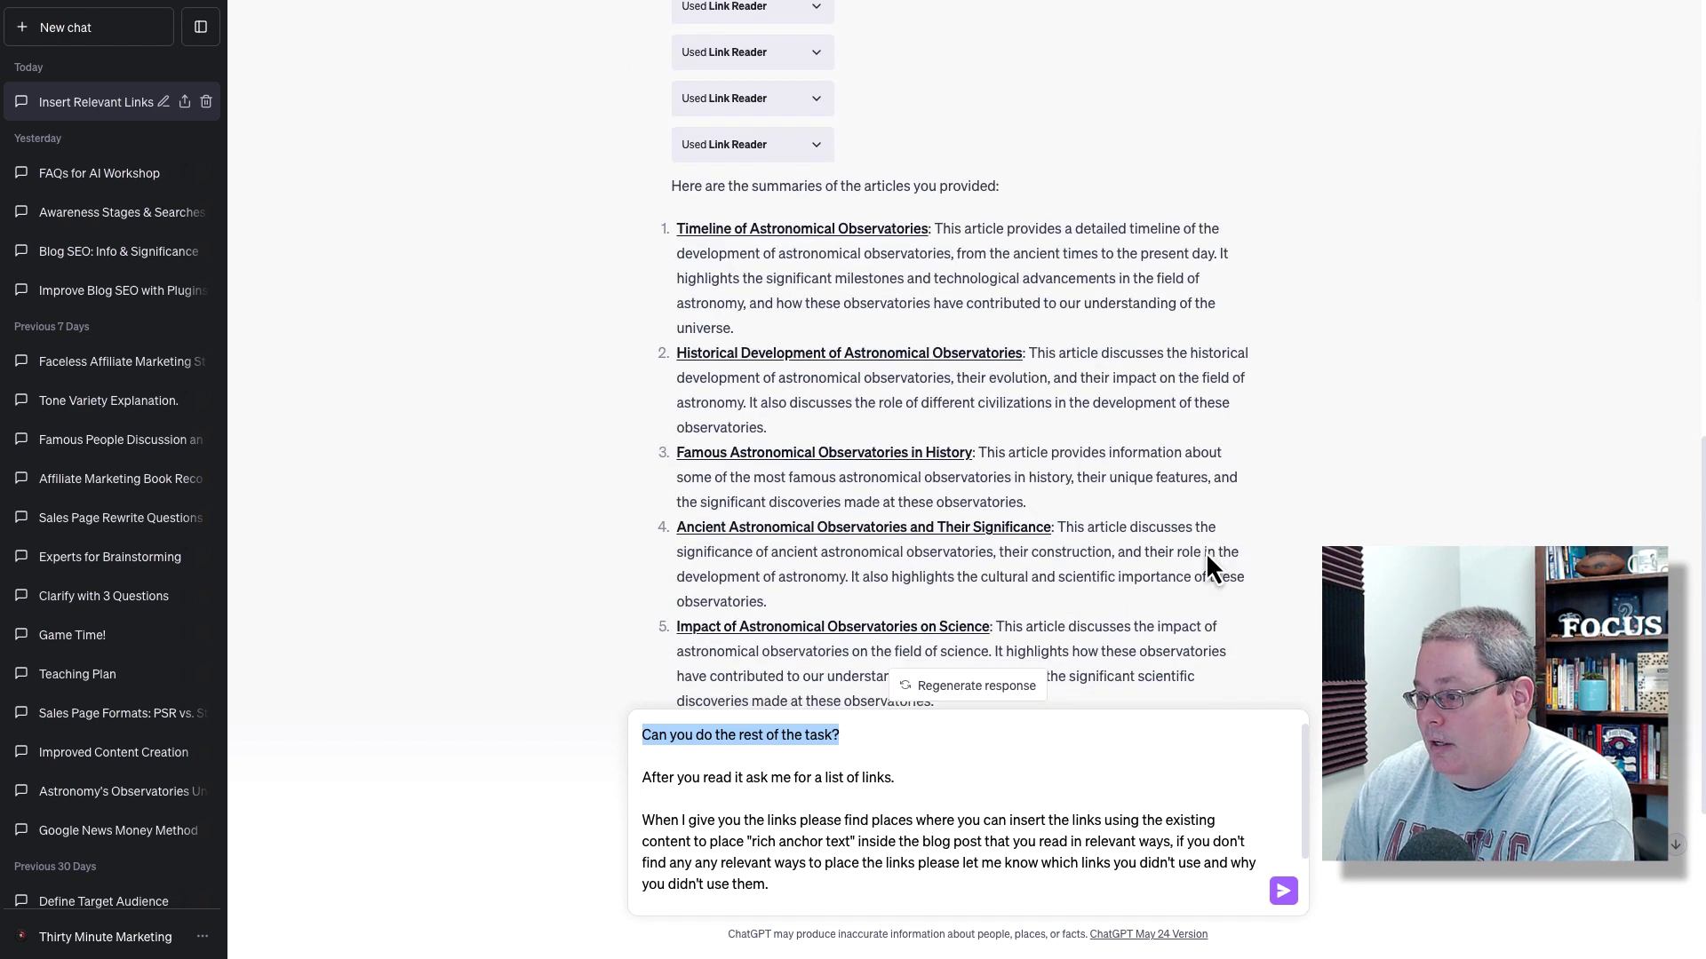
{"action": "scroll", "coordinate": [908, 810], "scroll_direction": "down", "scroll_amount": 1}
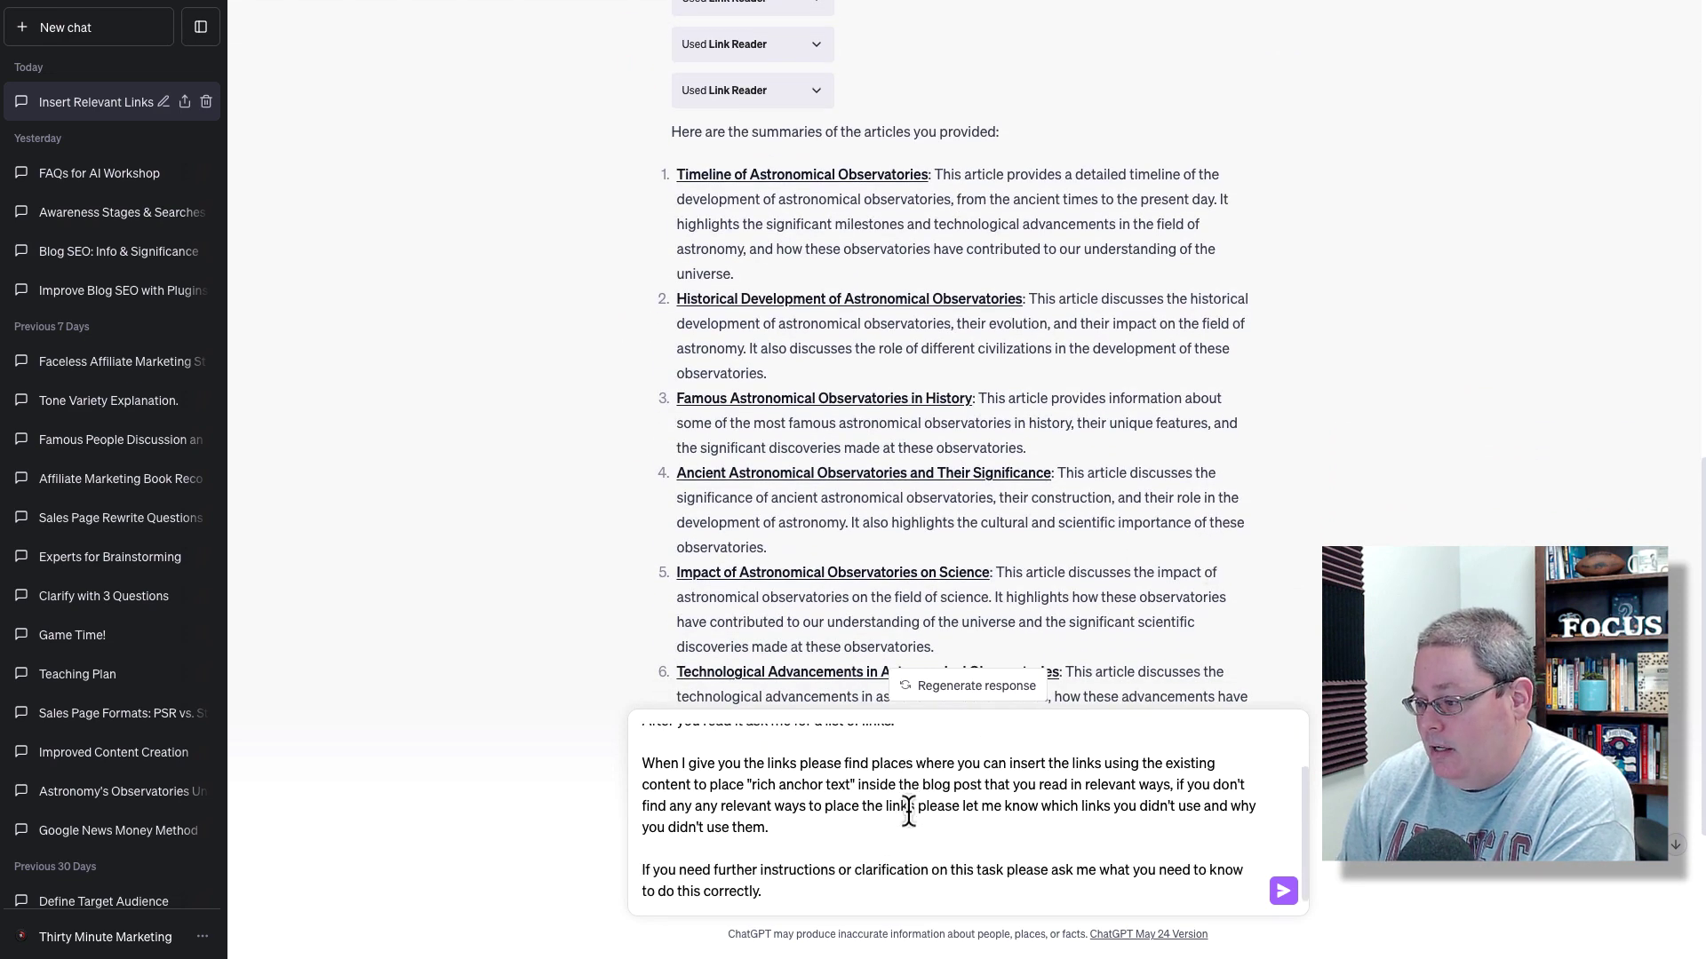
{"action": "scroll", "coordinate": [1095, 573], "scroll_direction": "down", "scroll_amount": 4}
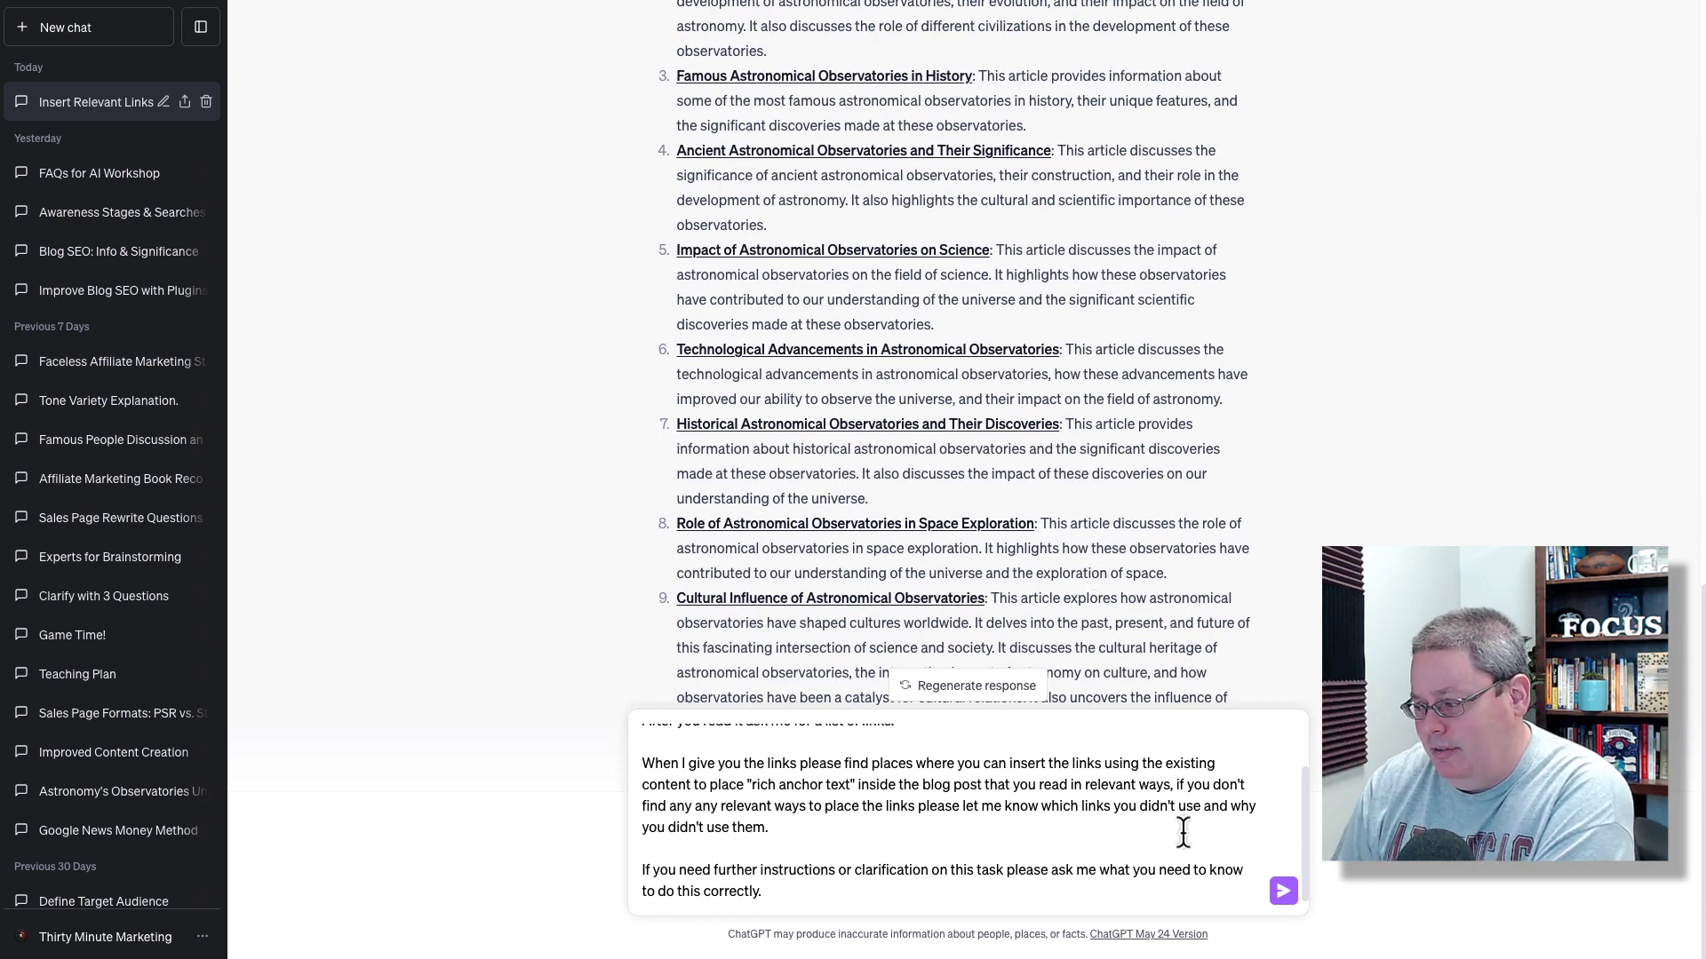
{"action": "scroll", "coordinate": [1243, 844], "scroll_direction": "up", "scroll_amount": 2}
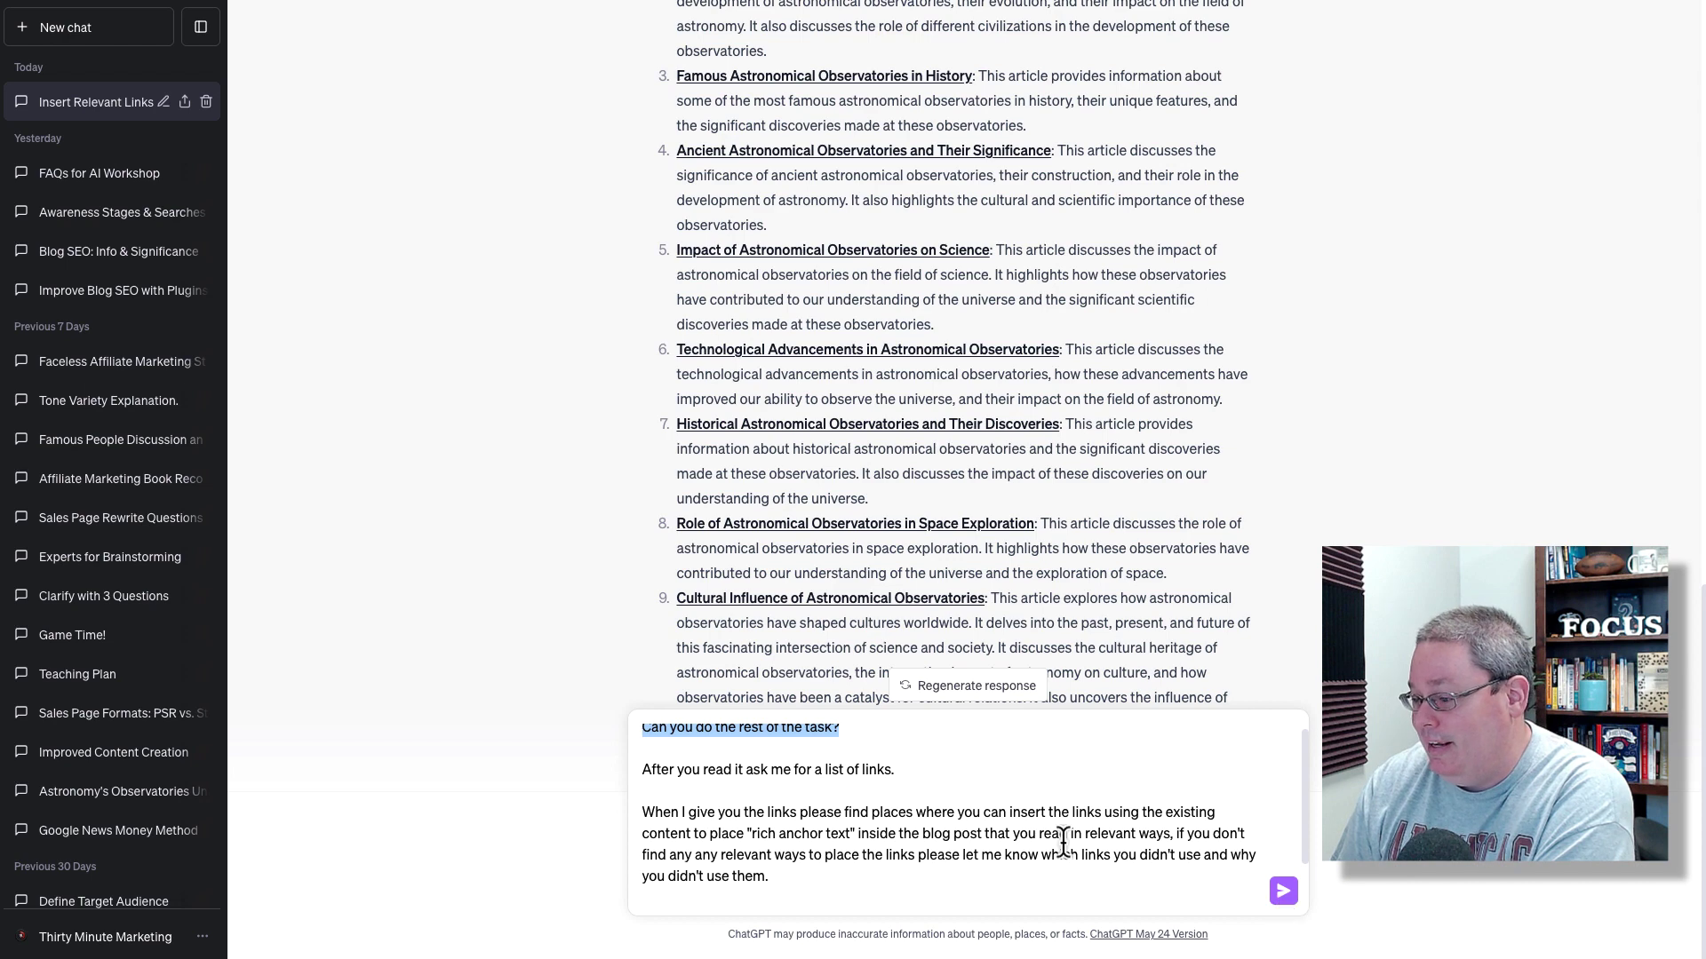
{"action": "scroll", "coordinate": [845, 749], "scroll_direction": "up", "scroll_amount": 1}
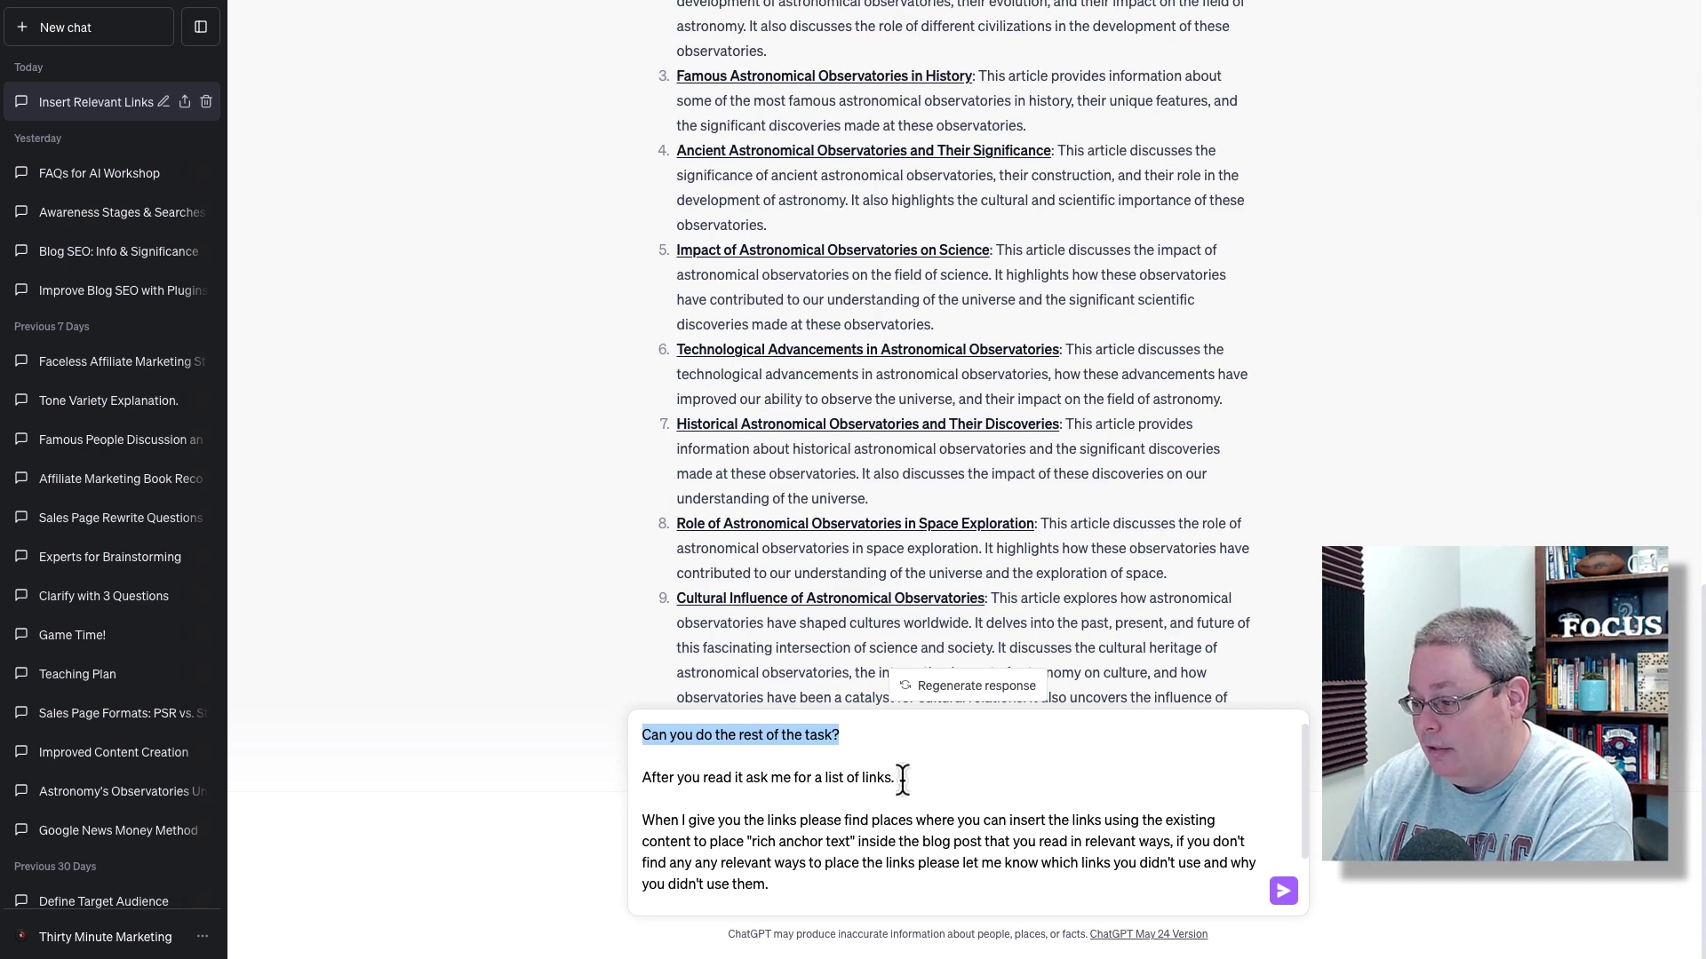
Delete the line "After you read it ask me for a list of links." from the follow-up prompt and send it
{"action": "left_click_drag", "start_coordinate": [902, 779], "coordinate": [665, 780]}
{"action": "key", "text": "BackSpace"}
{"action": "key", "text": "BackSpace"}
{"action": "key", "text": "BackSpace"}
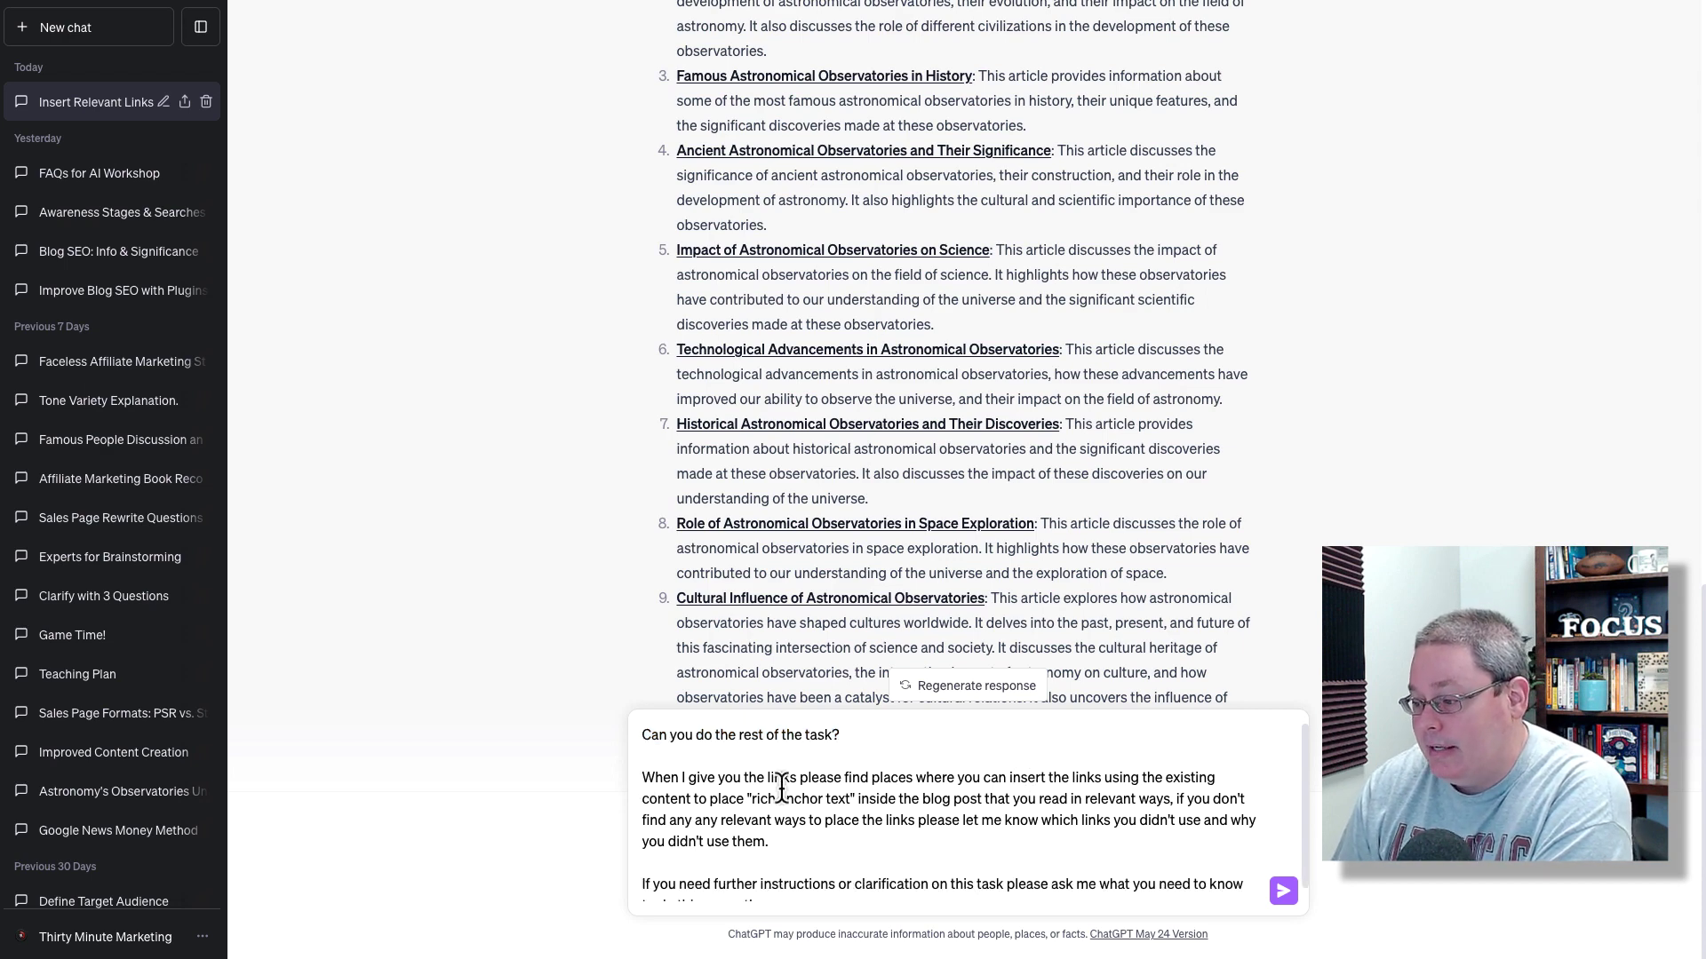
{"action": "scroll", "coordinate": [1099, 799], "scroll_direction": "down", "scroll_amount": 1}
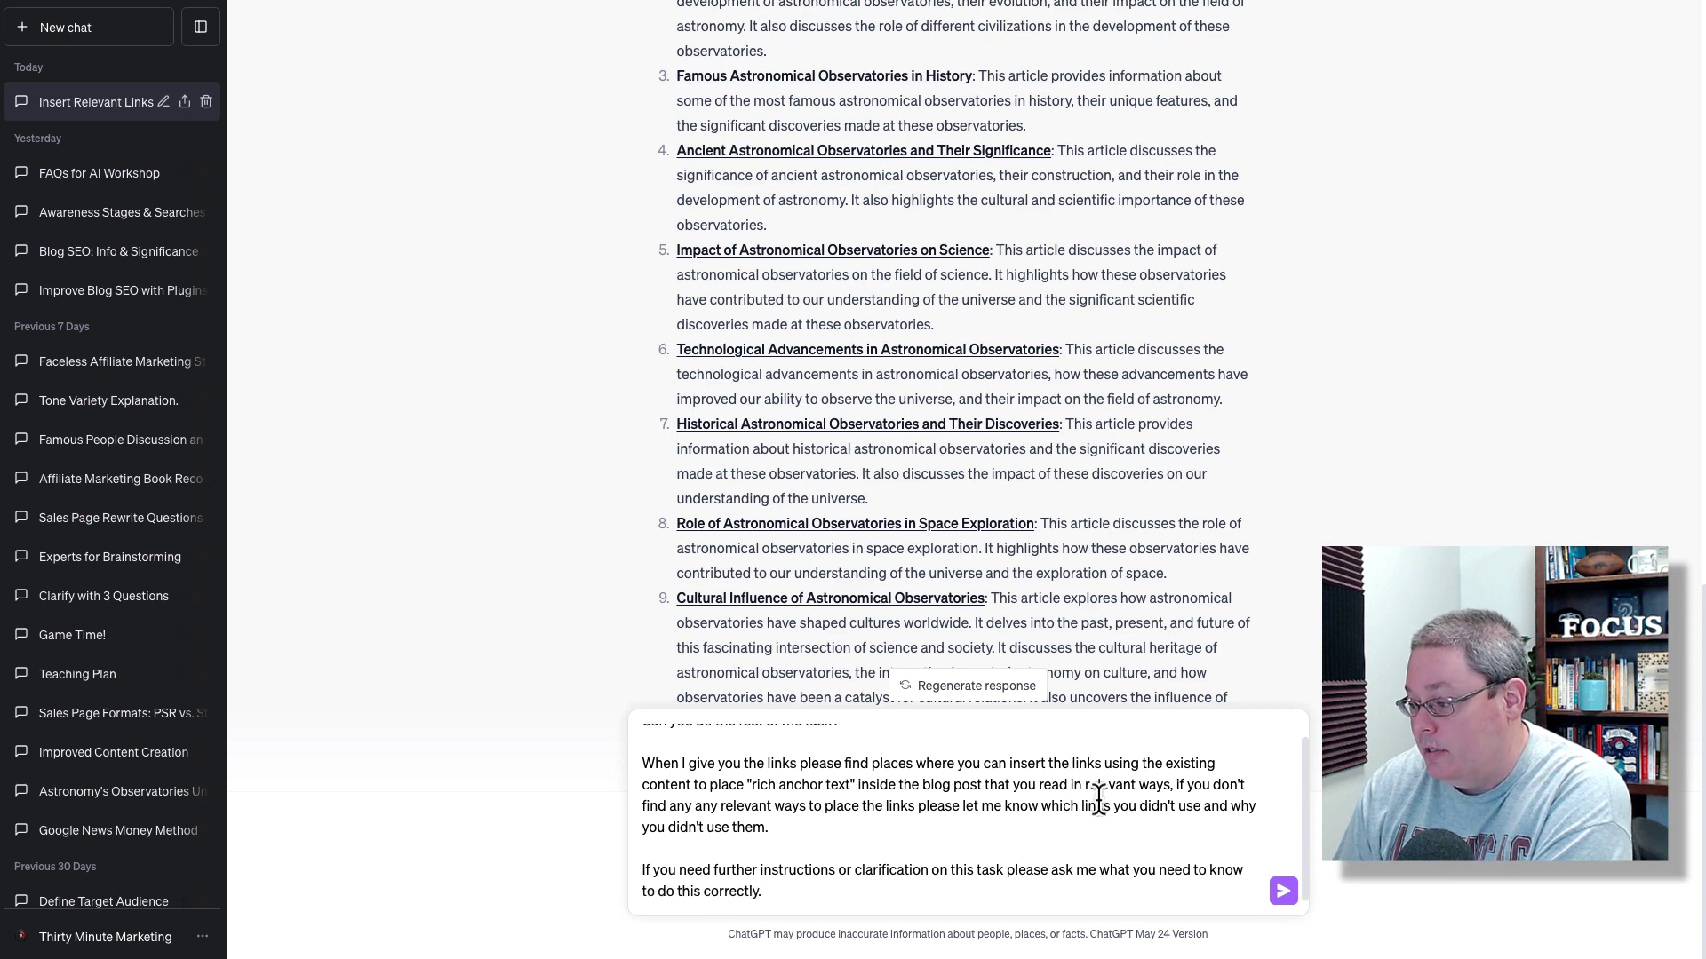
{"action": "left_click", "coordinate": [1284, 892]}
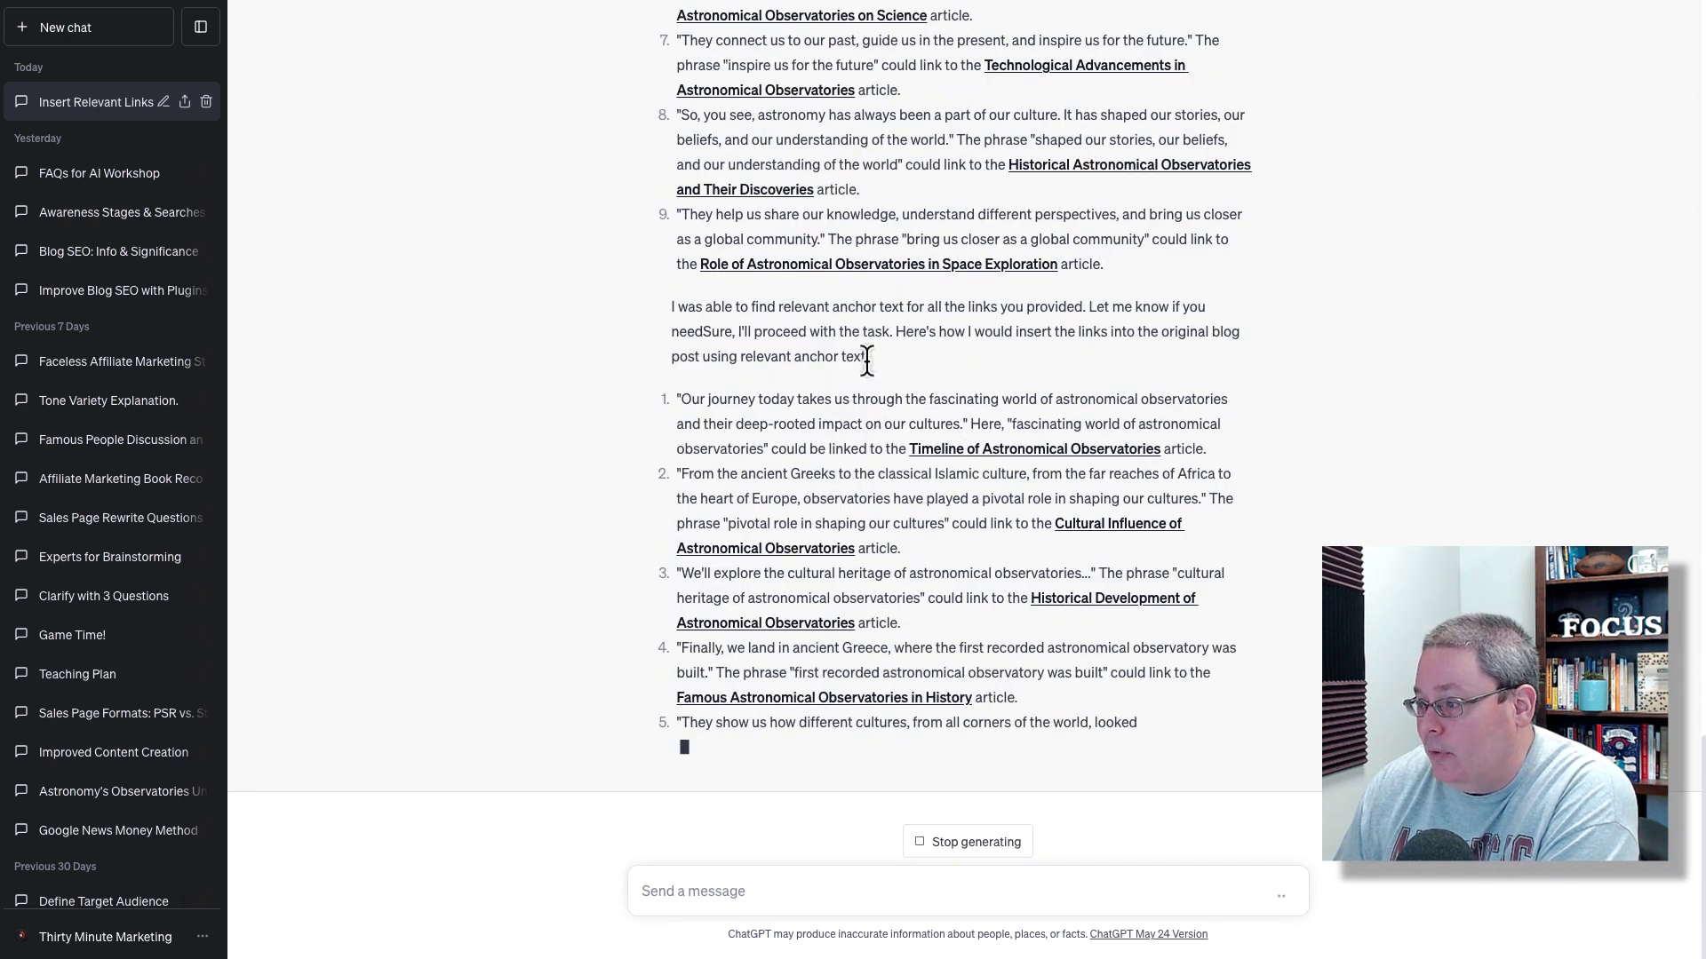
Highlight the paragraph where the reply starts repeating the link suggestions, and stop the response generation
{"action": "left_click_drag", "start_coordinate": [884, 373], "coordinate": [840, 357]}
{"action": "left_click_drag", "start_coordinate": [710, 337], "coordinate": [655, 320]}
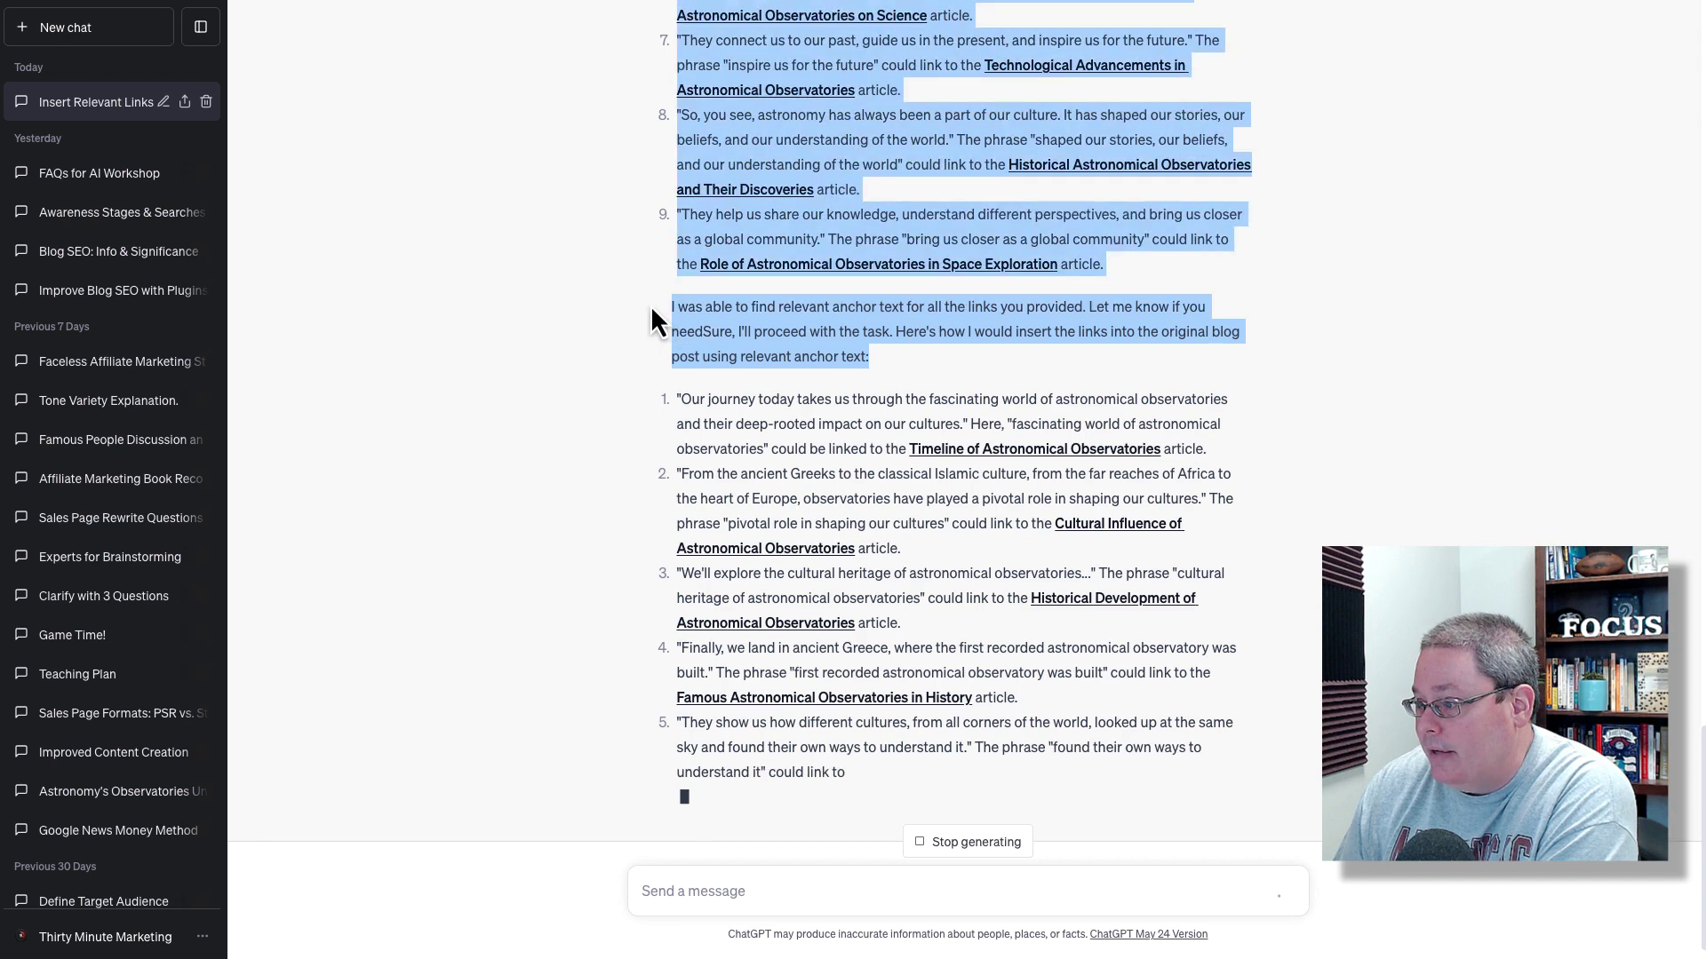
{"action": "left_click_drag", "start_coordinate": [884, 319], "coordinate": [668, 233]}
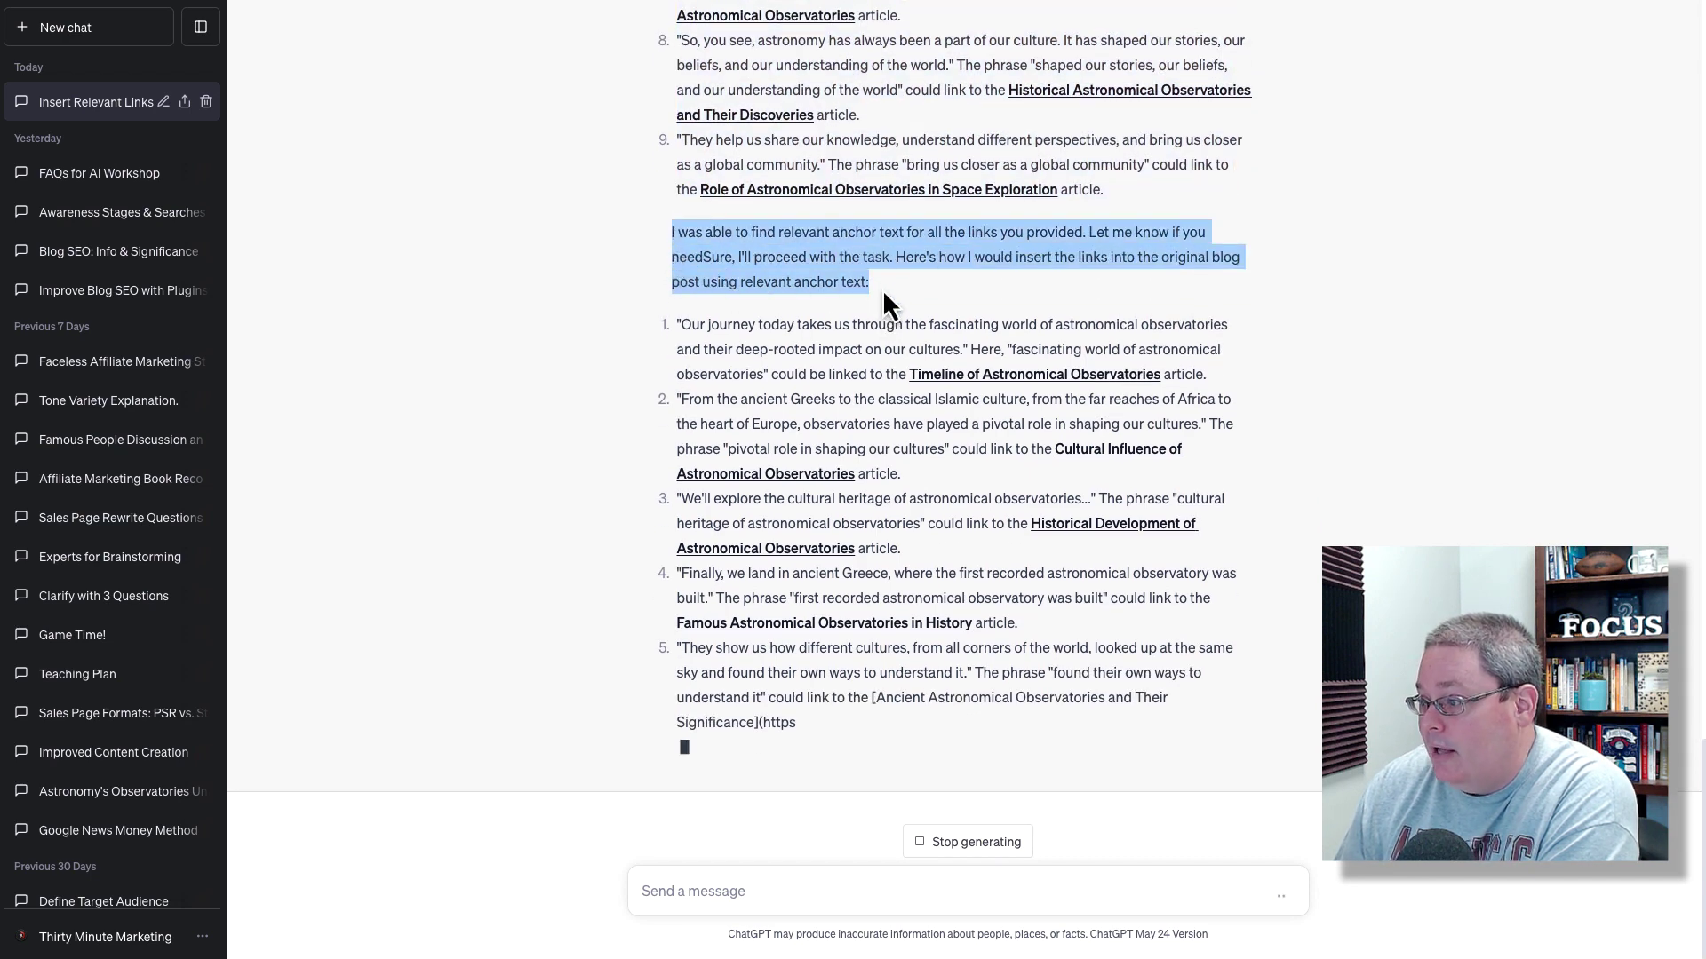
{"action": "left_click", "coordinate": [949, 851]}
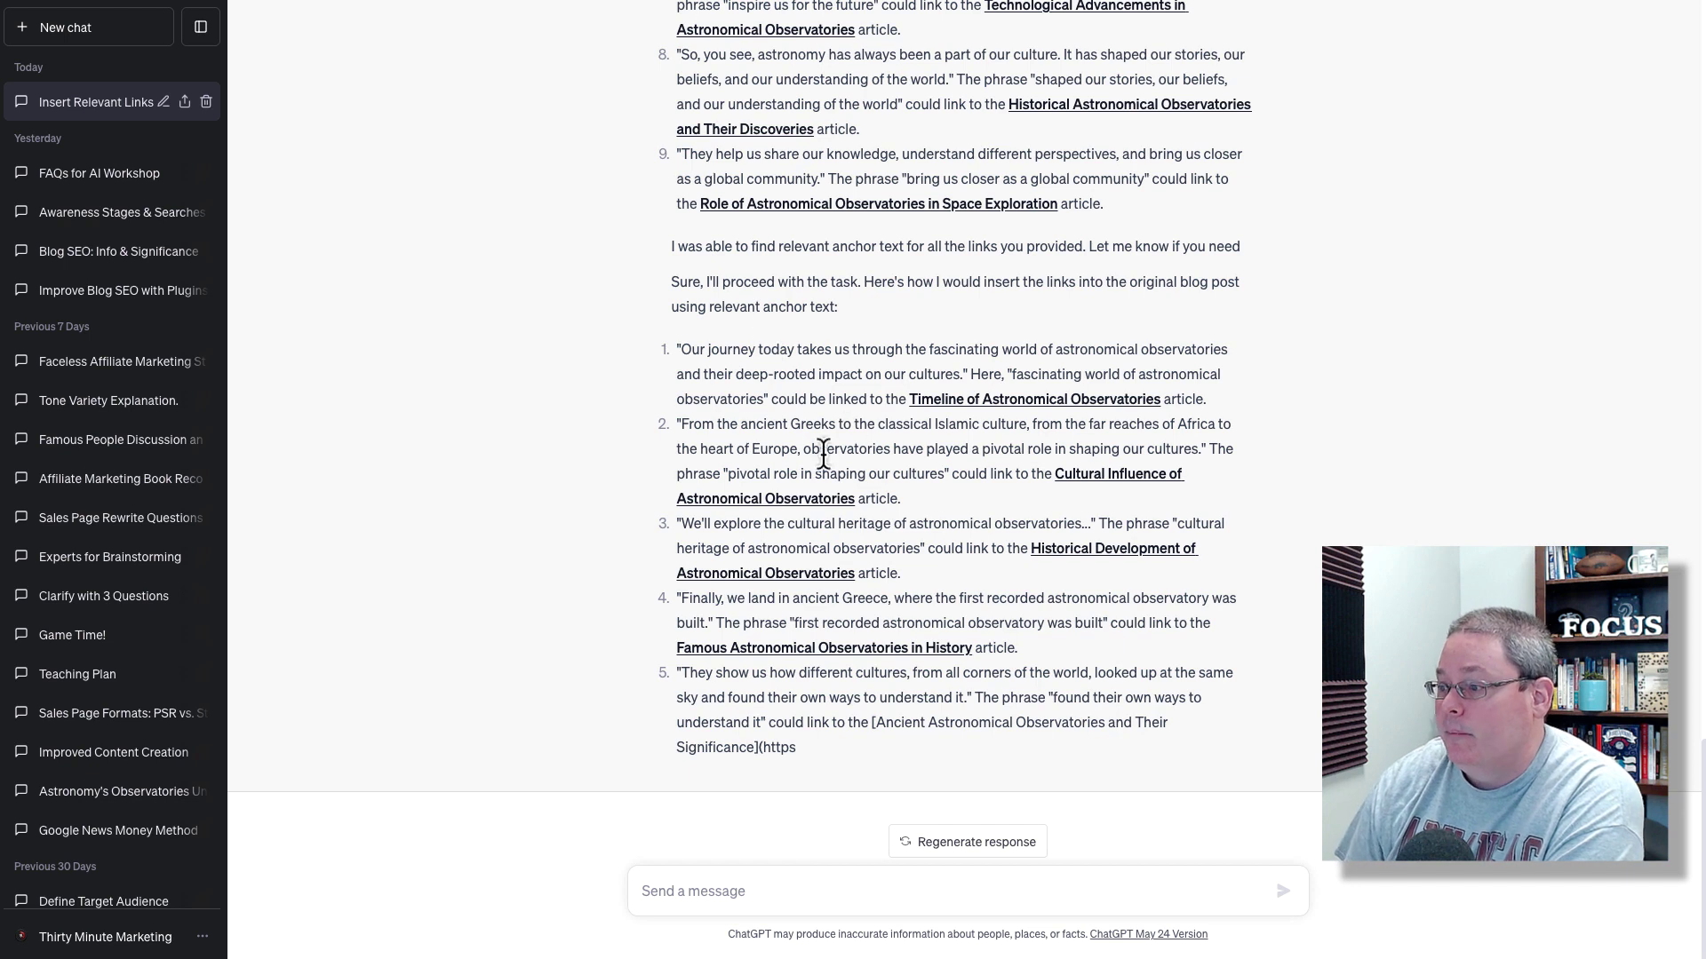
Copy the first link suggestion's text from "Our journey today takes us through" to "fascinating world of astronomical observatories"
{"action": "scroll", "coordinate": [826, 458], "scroll_direction": "up", "scroll_amount": 2}
{"action": "scroll", "coordinate": [833, 462], "scroll_direction": "up", "scroll_amount": 2}
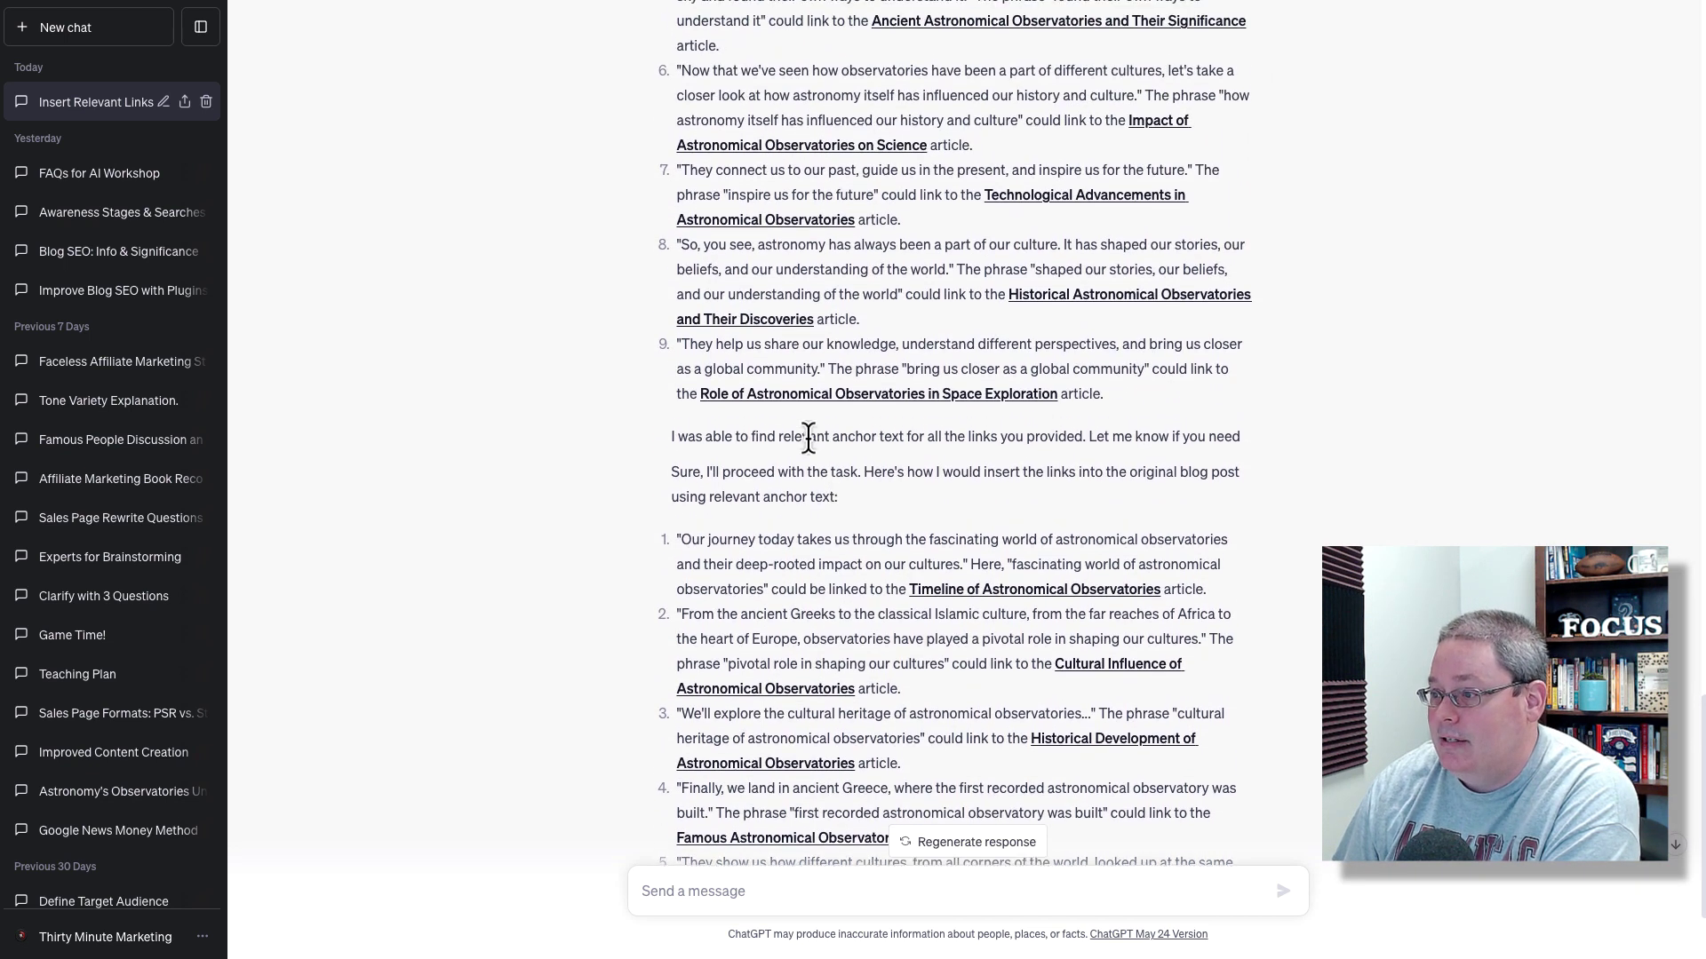
{"action": "scroll", "coordinate": [808, 437], "scroll_direction": "up", "scroll_amount": 1}
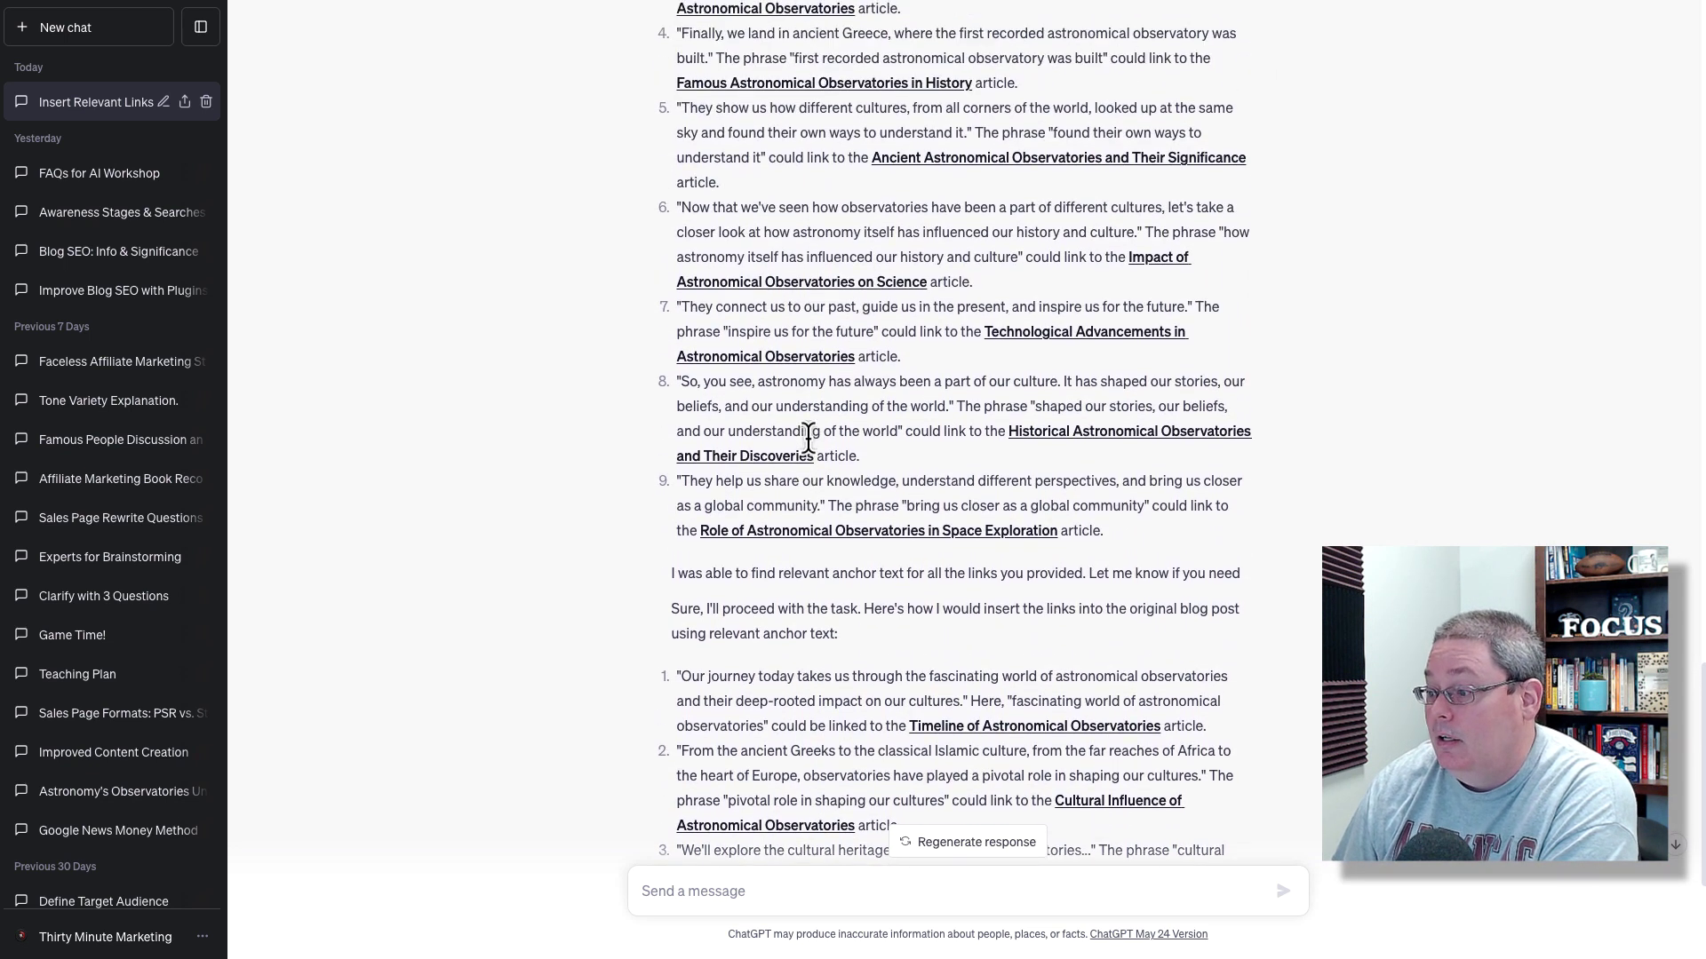
{"action": "scroll", "coordinate": [809, 443], "scroll_direction": "up", "scroll_amount": 4}
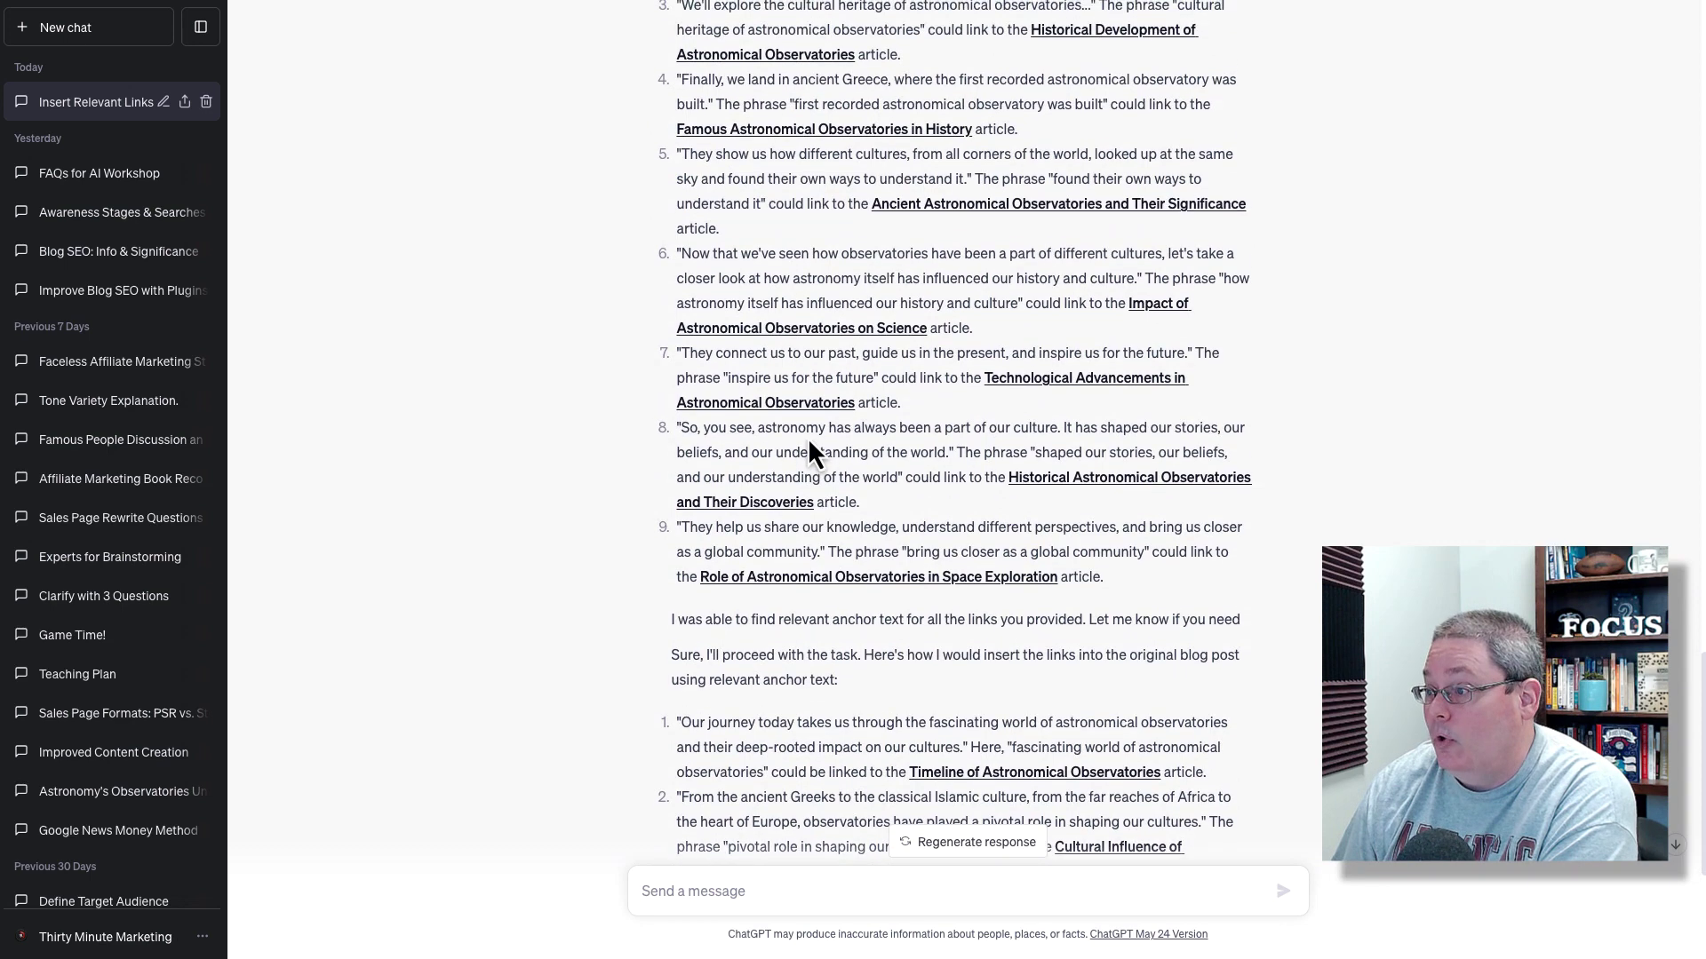
{"action": "scroll", "coordinate": [808, 437], "scroll_direction": "up", "scroll_amount": 1}
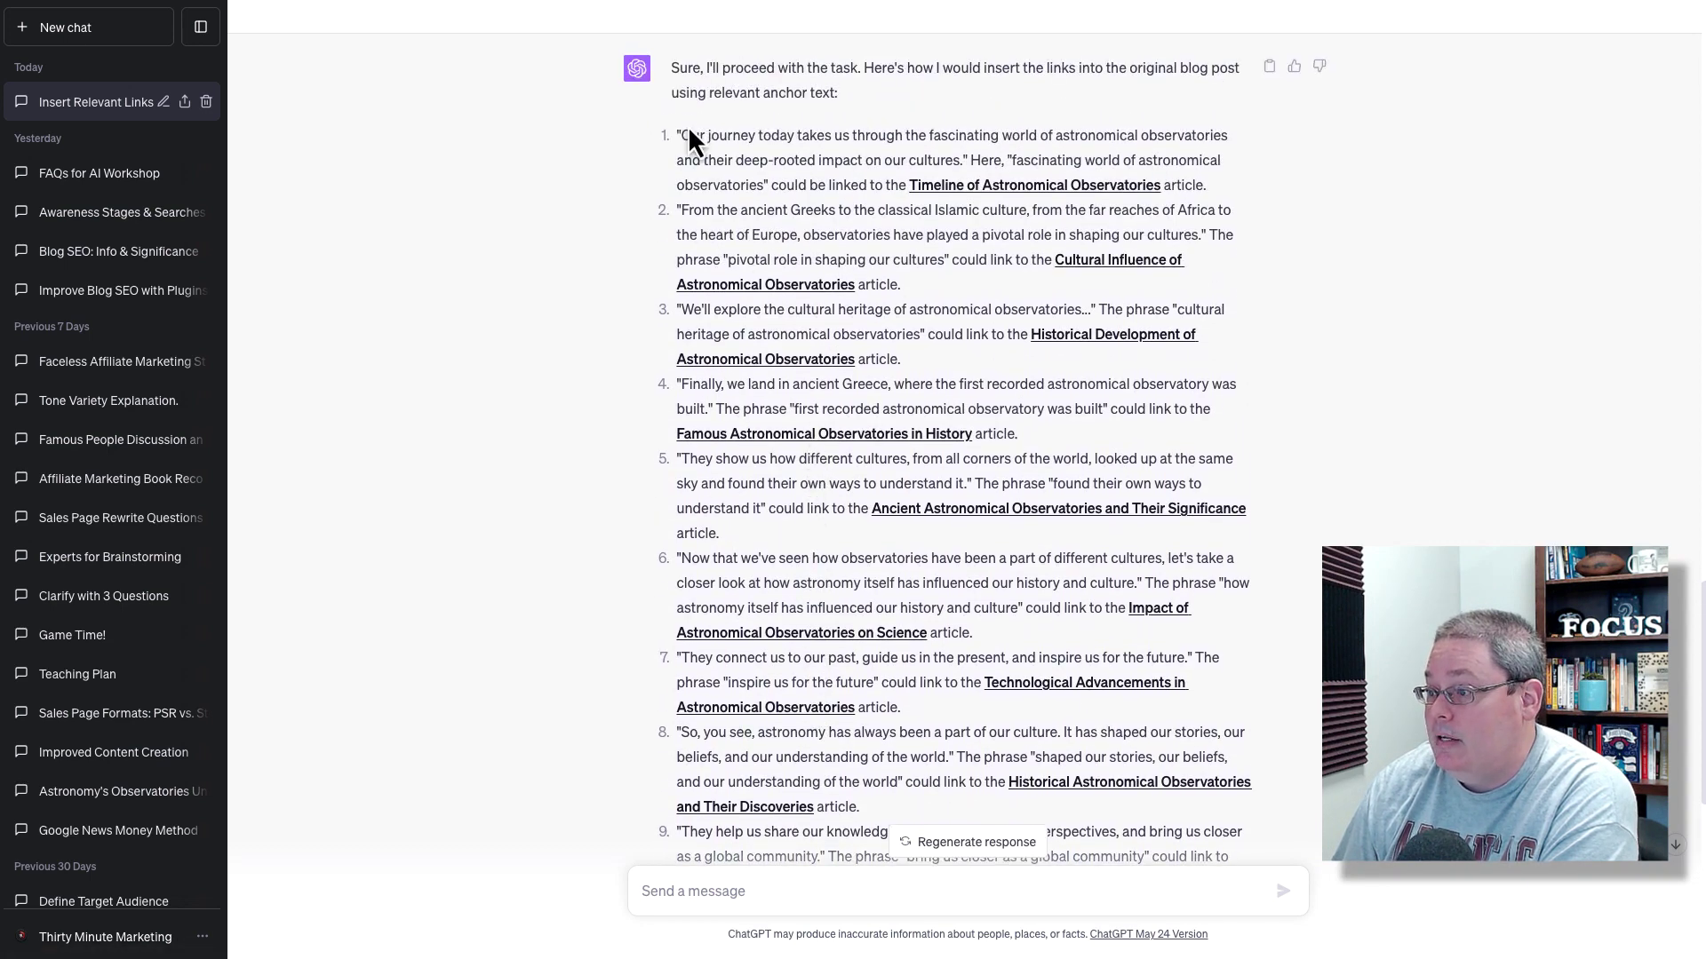
{"action": "left_click_drag", "start_coordinate": [684, 135], "coordinate": [764, 178]}
{"action": "right_click", "coordinate": [741, 174]}
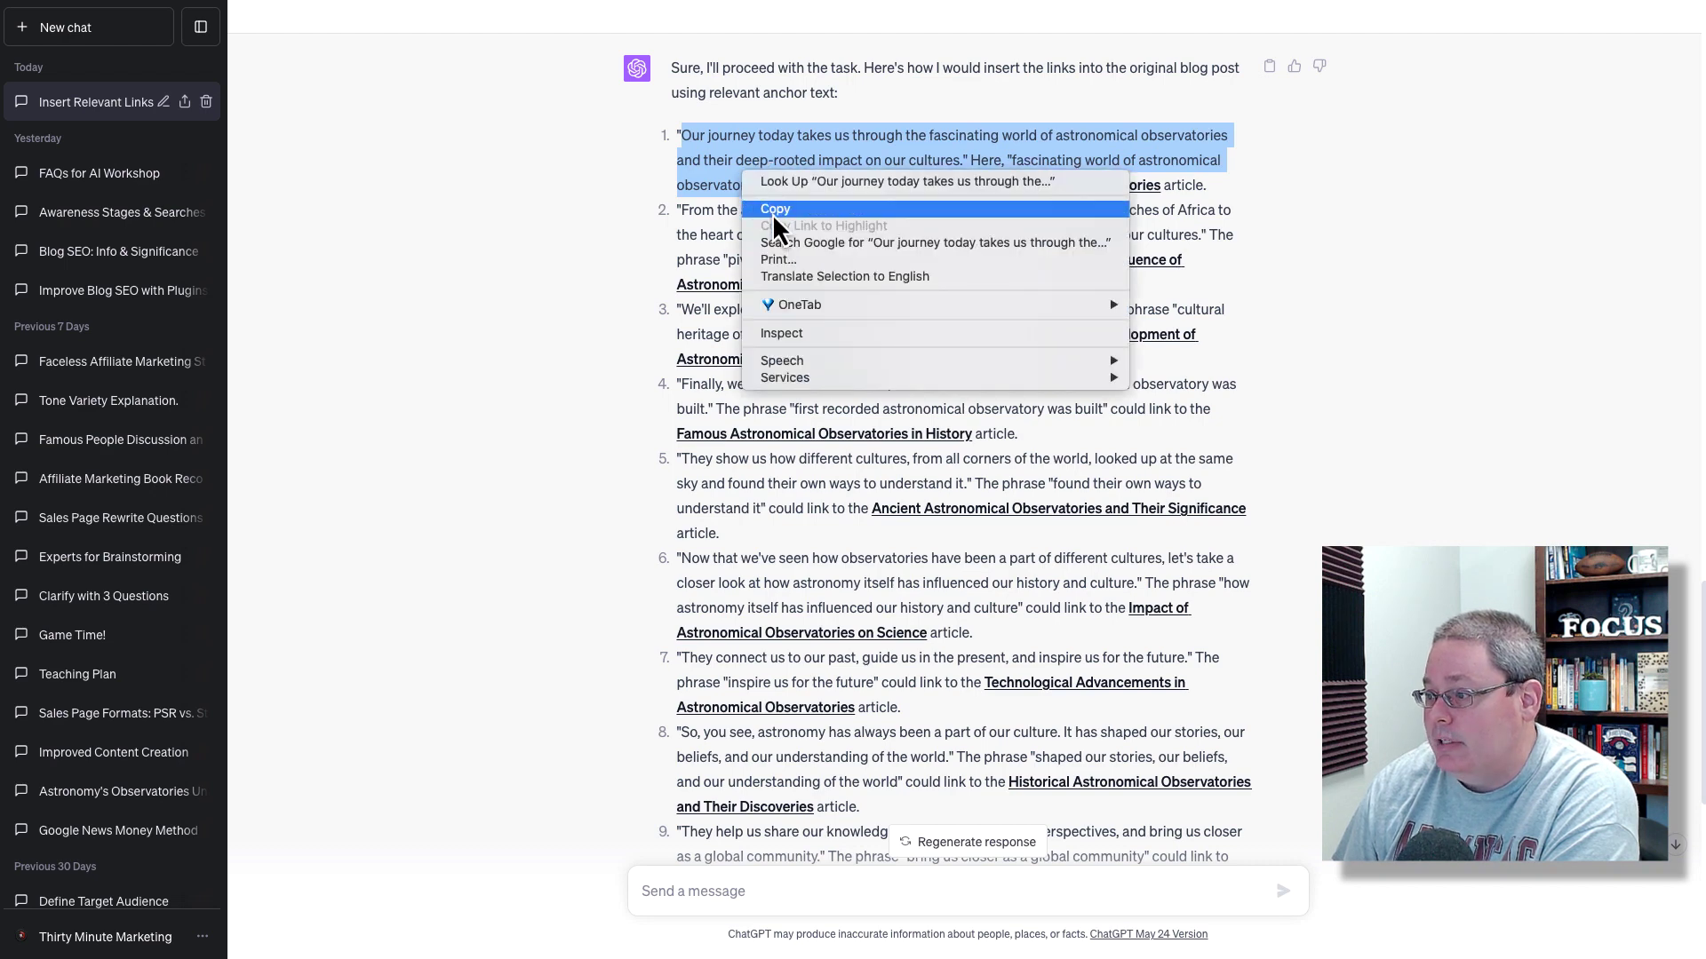
{"action": "left_click", "coordinate": [771, 211]}
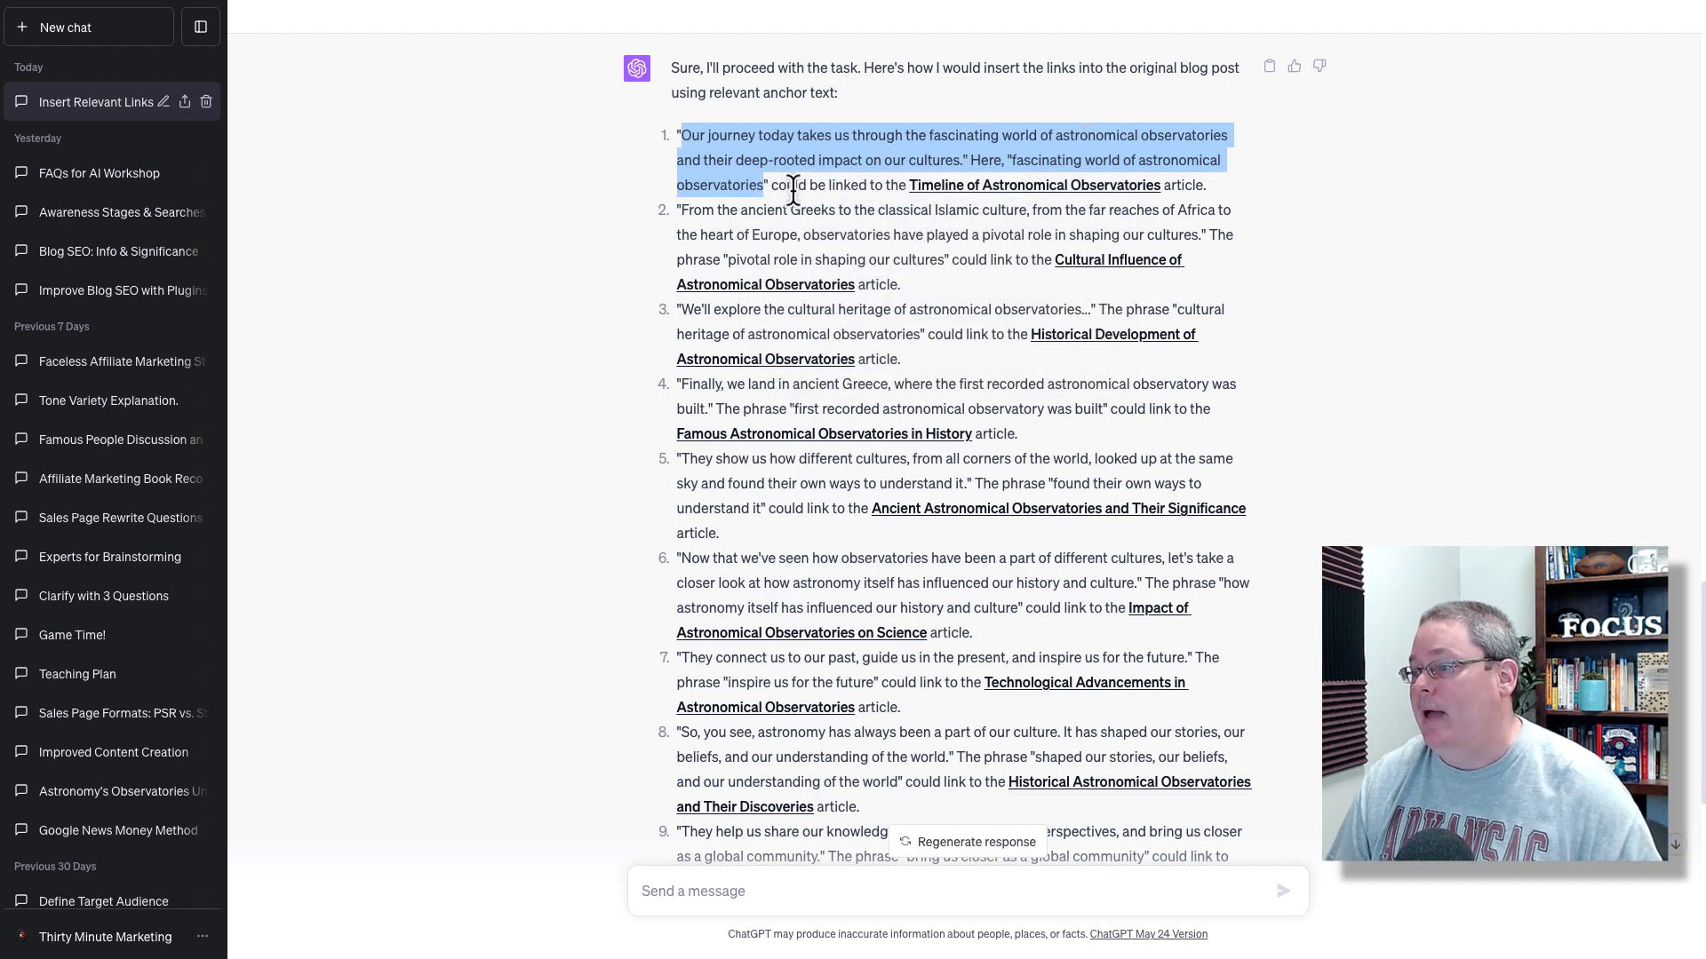
Switch to the blog's Edit Post page and search the evolution post for the copied suggestion text
{"action": "key", "text": "alt+Tab"}
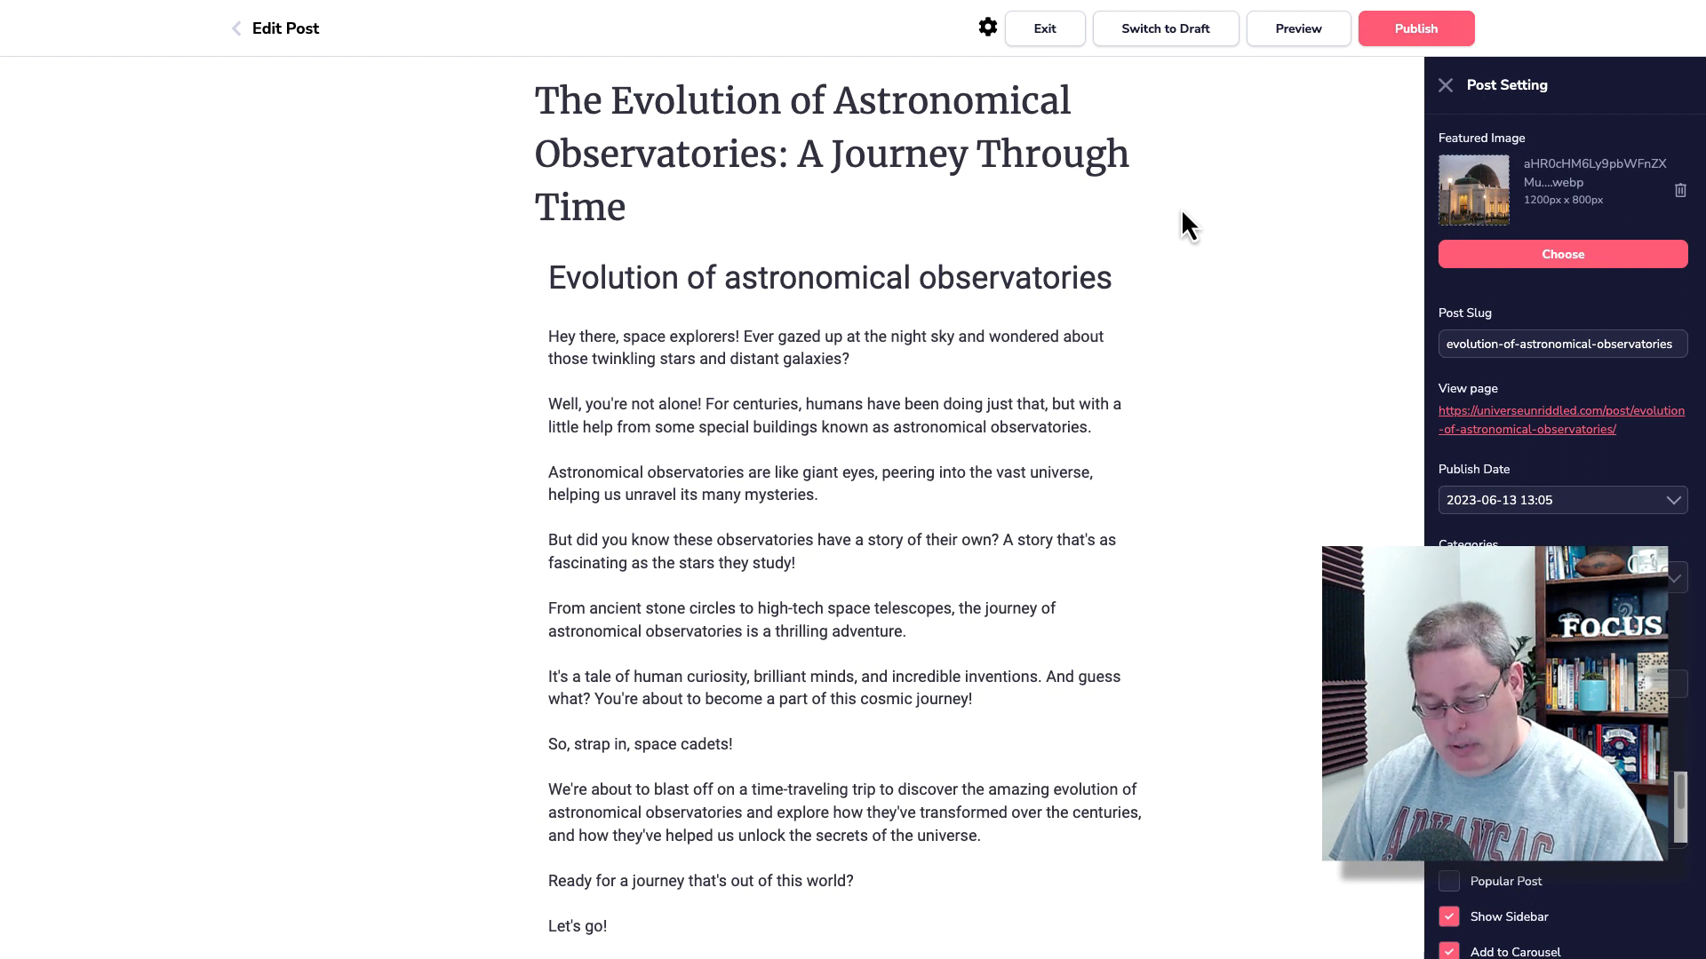
{"action": "key", "text": "ctrl+f"}
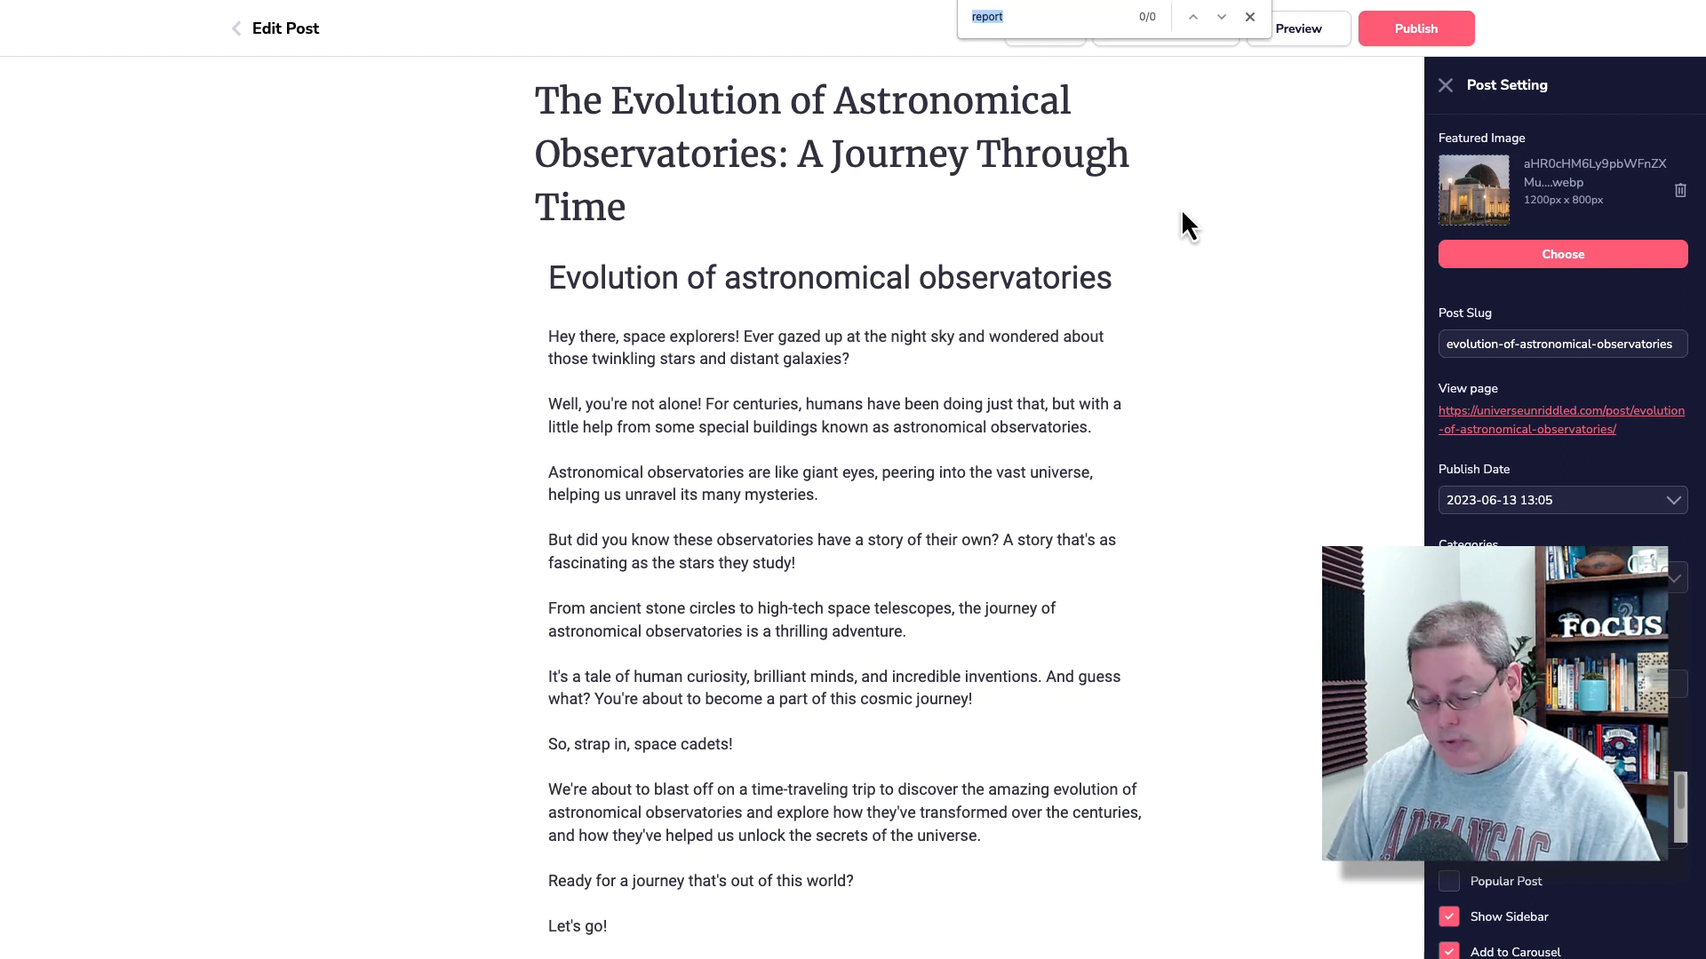
{"action": "key", "text": "ctrl+v"}
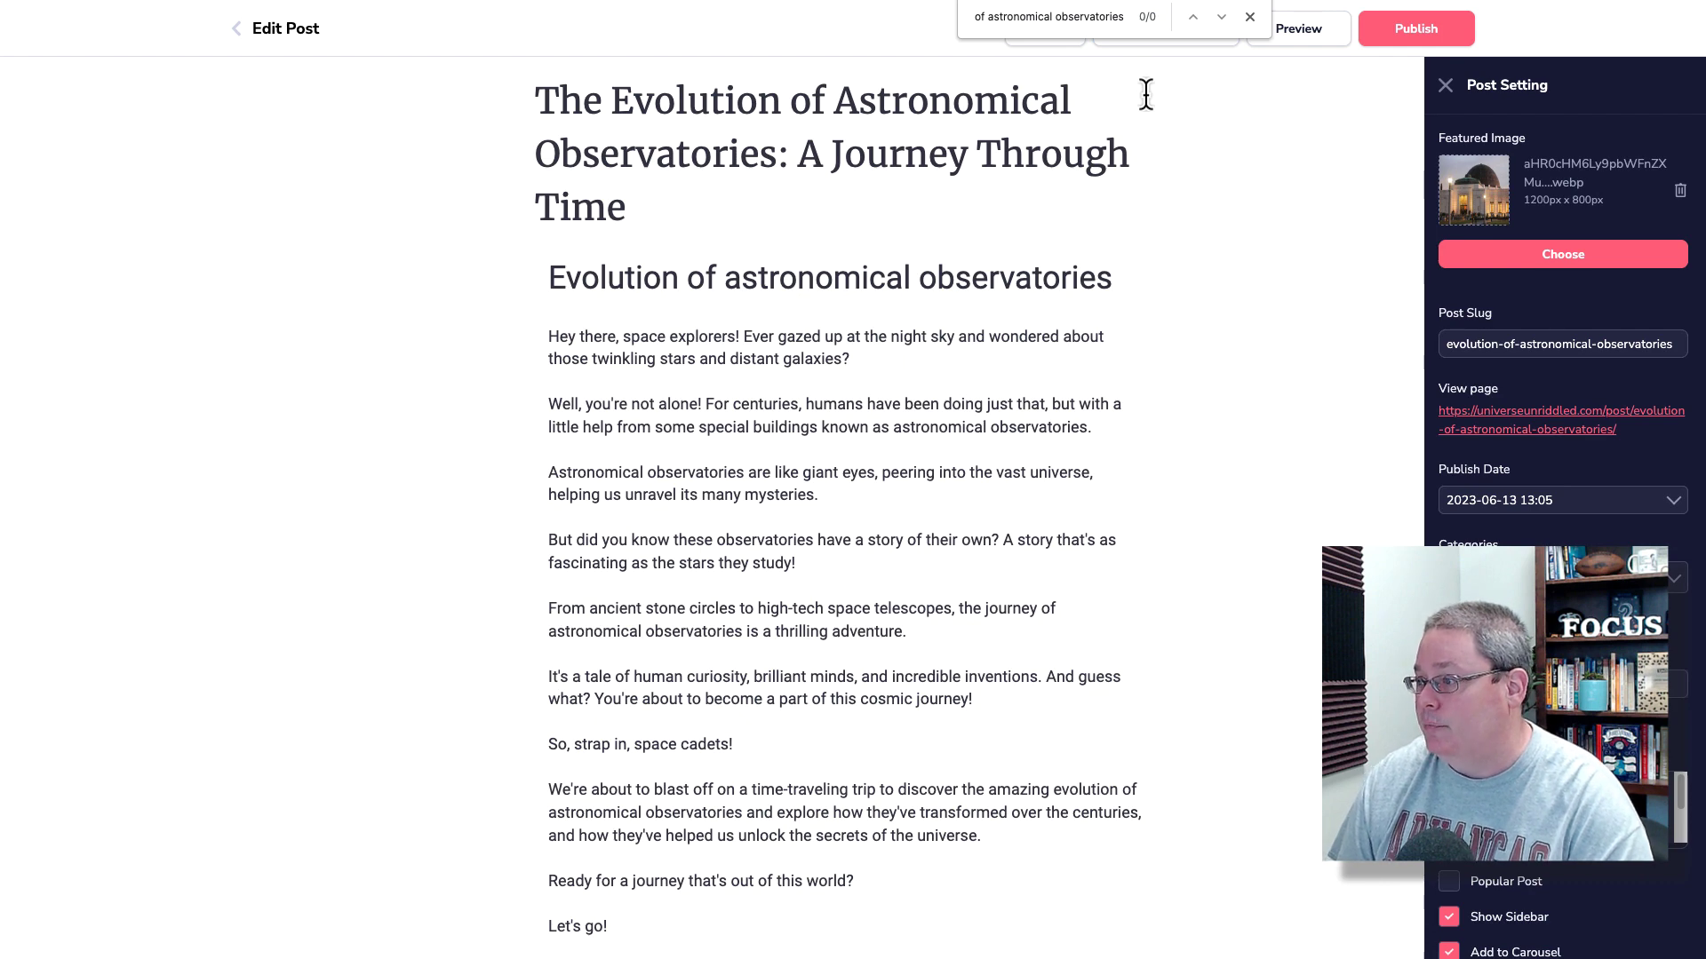
Return to ChatGPT and examine the reply's introduction and the first suggestion's passage from "fascinating world" to "impact on our cultures."
{"action": "key", "text": "alt+Tab"}
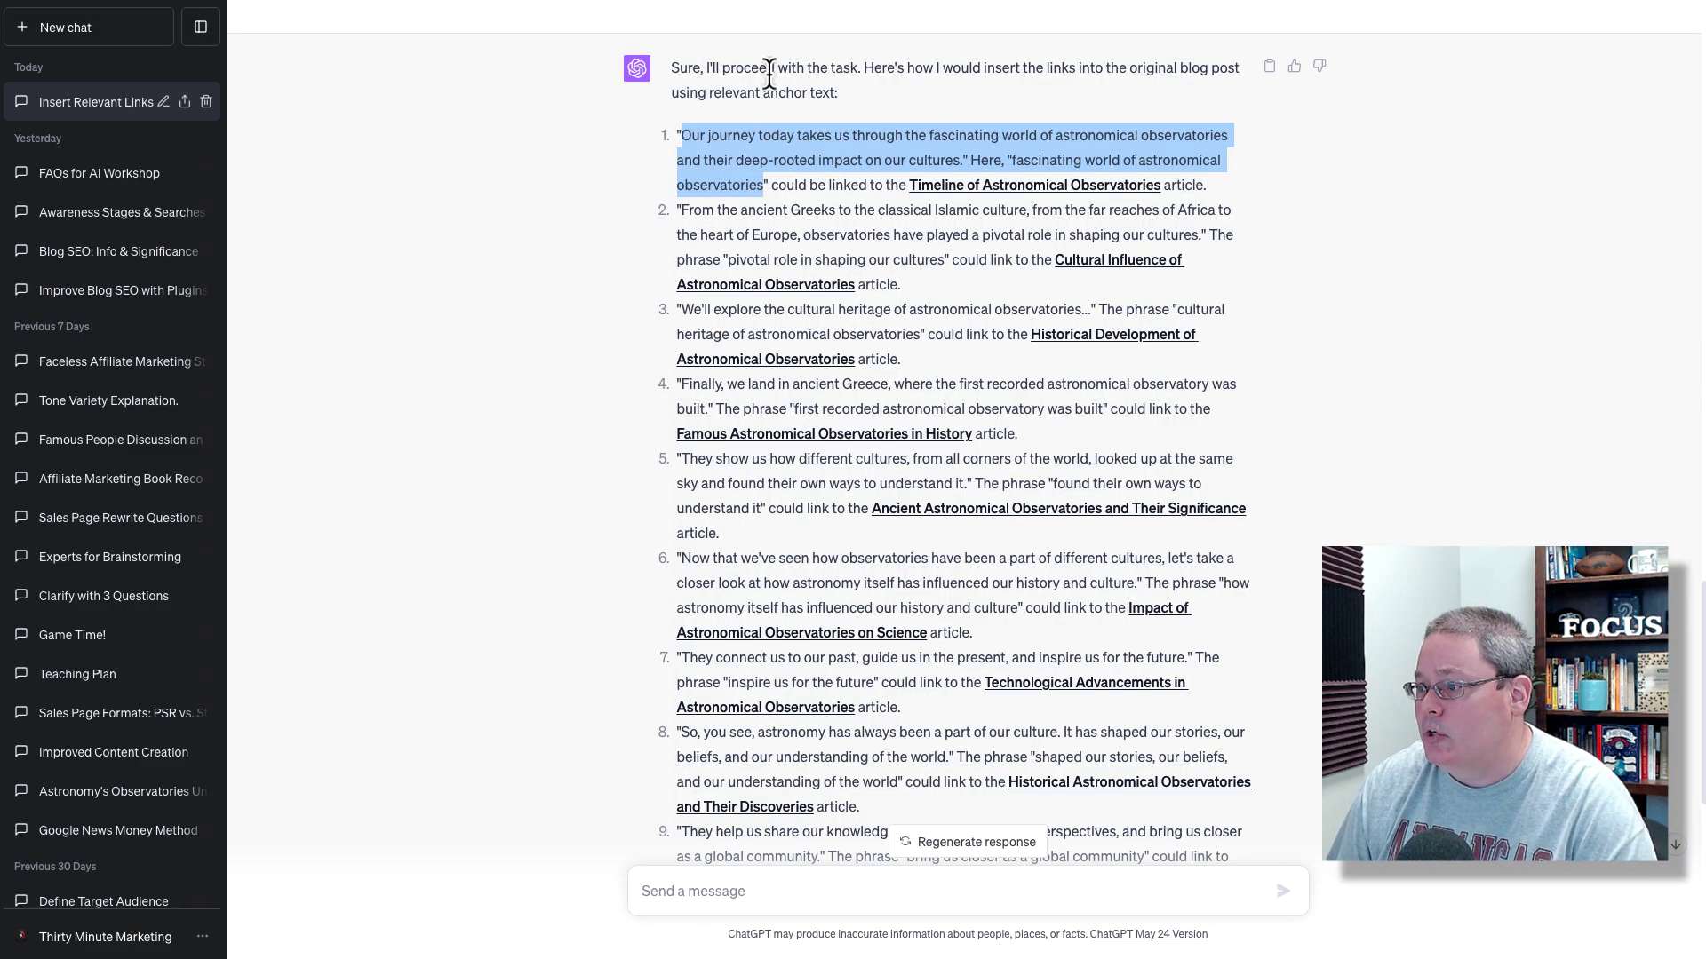
{"action": "left_click_drag", "start_coordinate": [860, 96], "coordinate": [686, 76]}
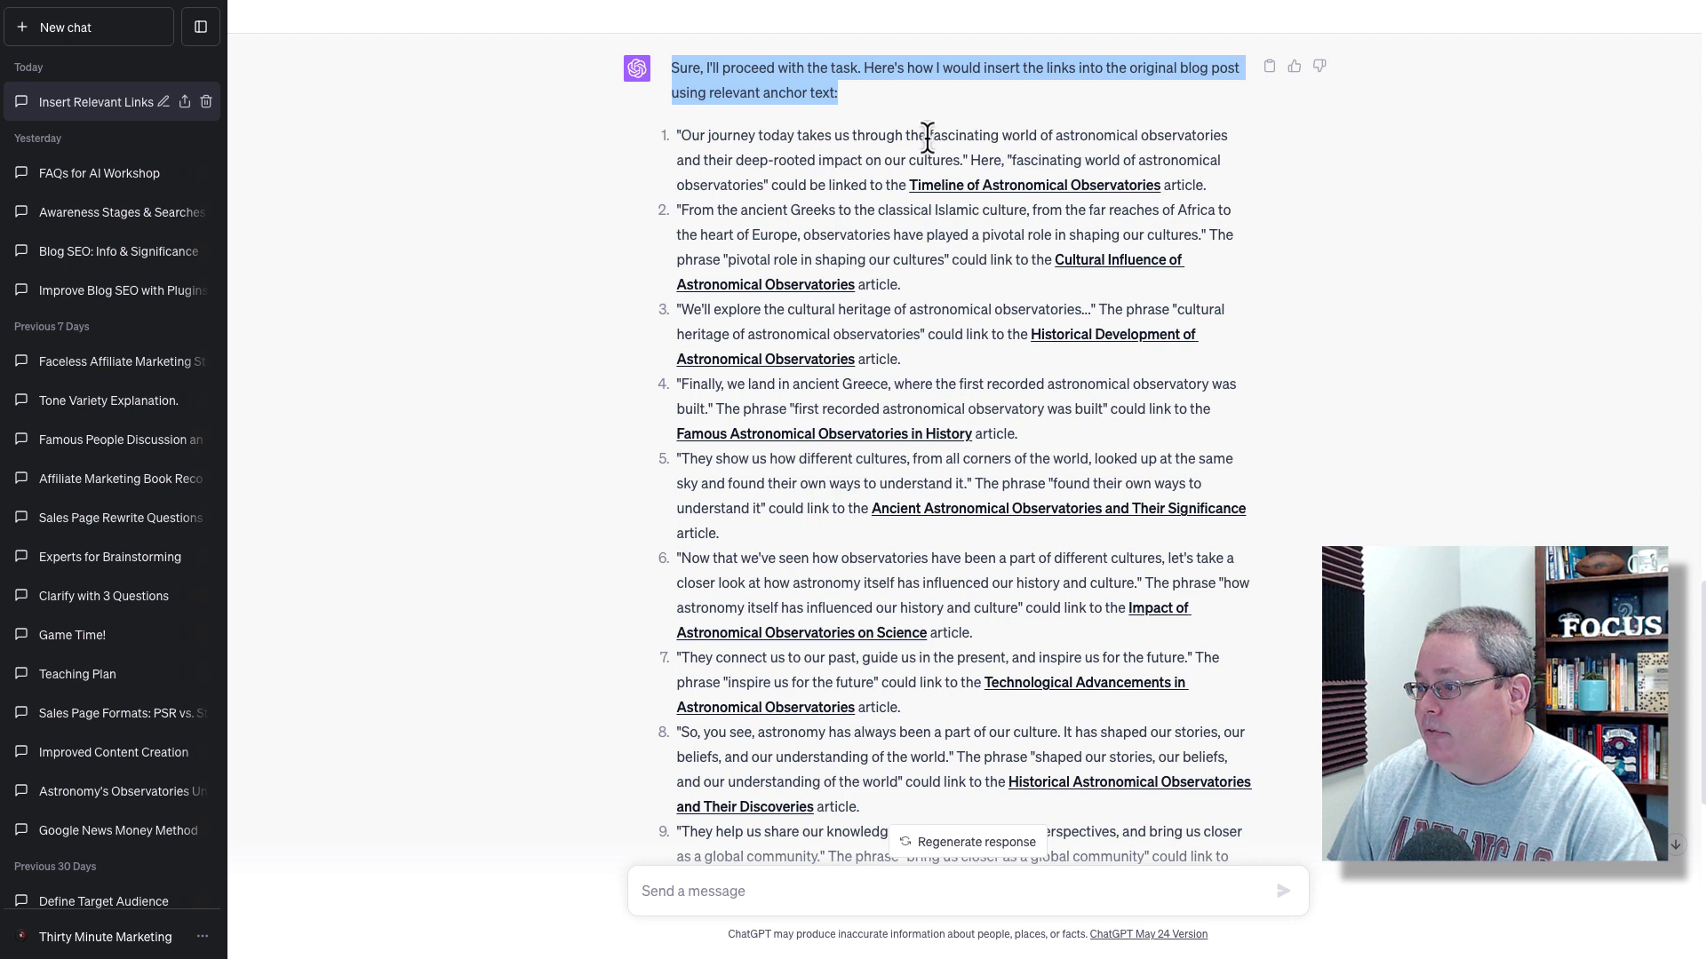
{"action": "mouse_move", "coordinate": [929, 135]}
{"action": "left_mouse_down"}
{"action": "mouse_move", "coordinate": [1201, 135]}
{"action": "mouse_move", "coordinate": [813, 153]}
{"action": "mouse_move", "coordinate": [926, 160]}
{"action": "left_mouse_up"}
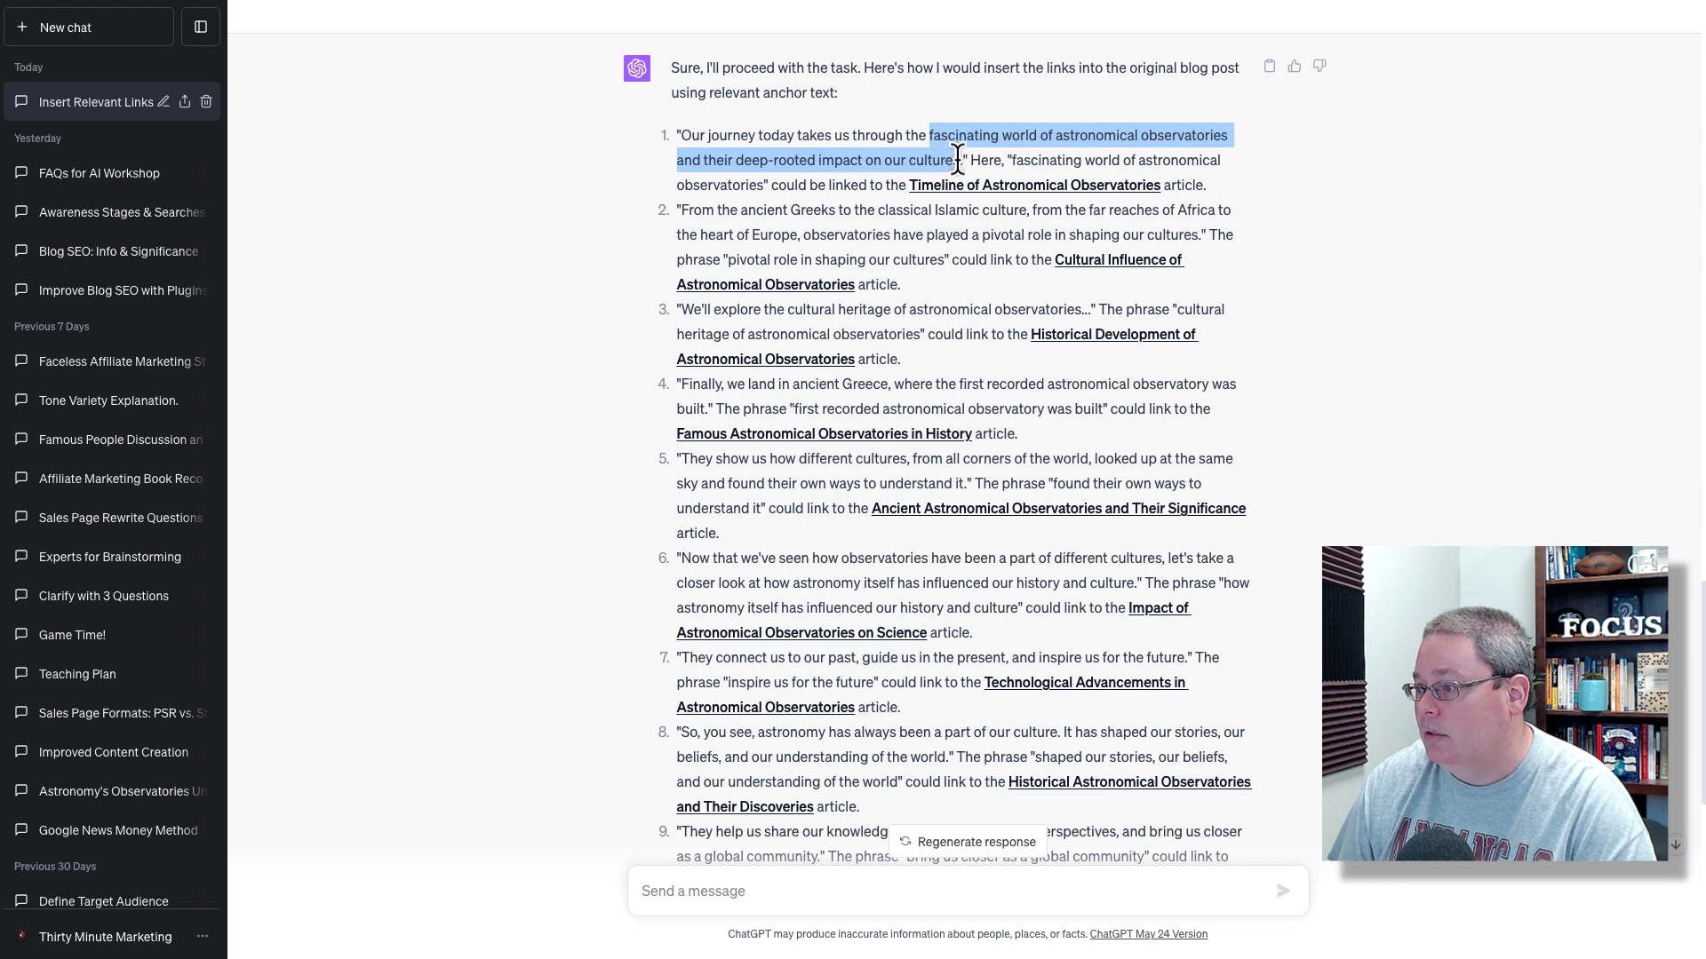
{"action": "left_click_drag", "start_coordinate": [961, 160], "coordinate": [964, 160]}
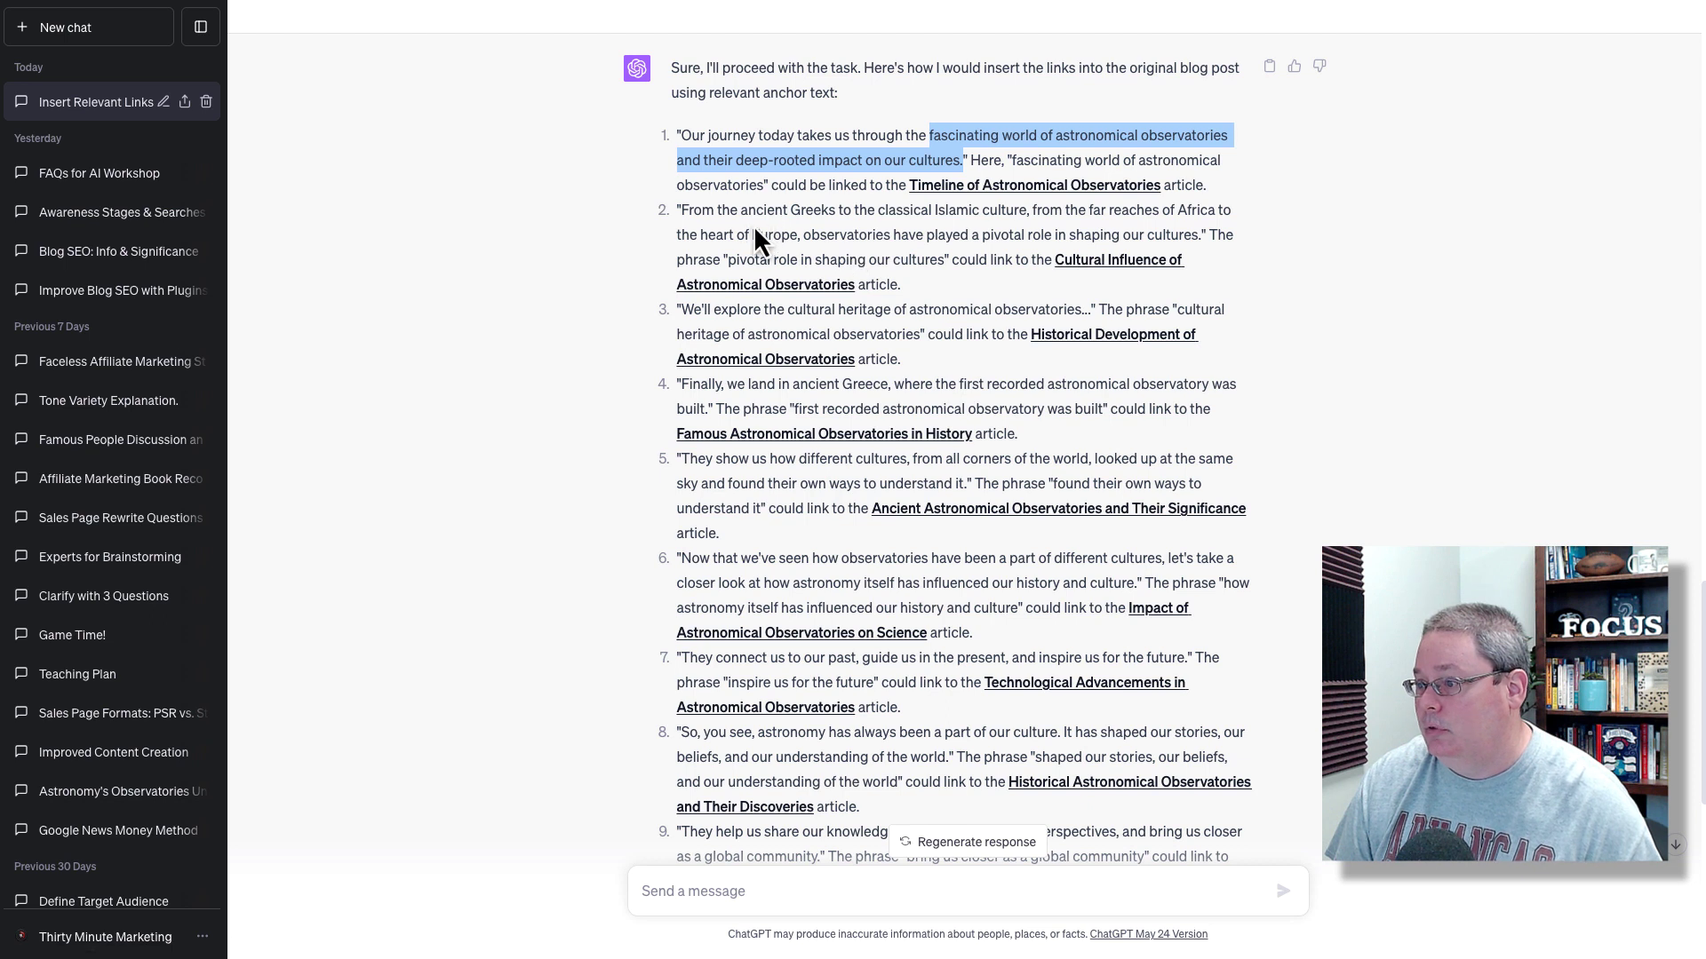
Copy "From the ancient Greeks to the classical Islamic culture" from the second suggestion and search for it in the Edit Post page
{"action": "left_click_drag", "start_coordinate": [681, 214], "coordinate": [1006, 217]}
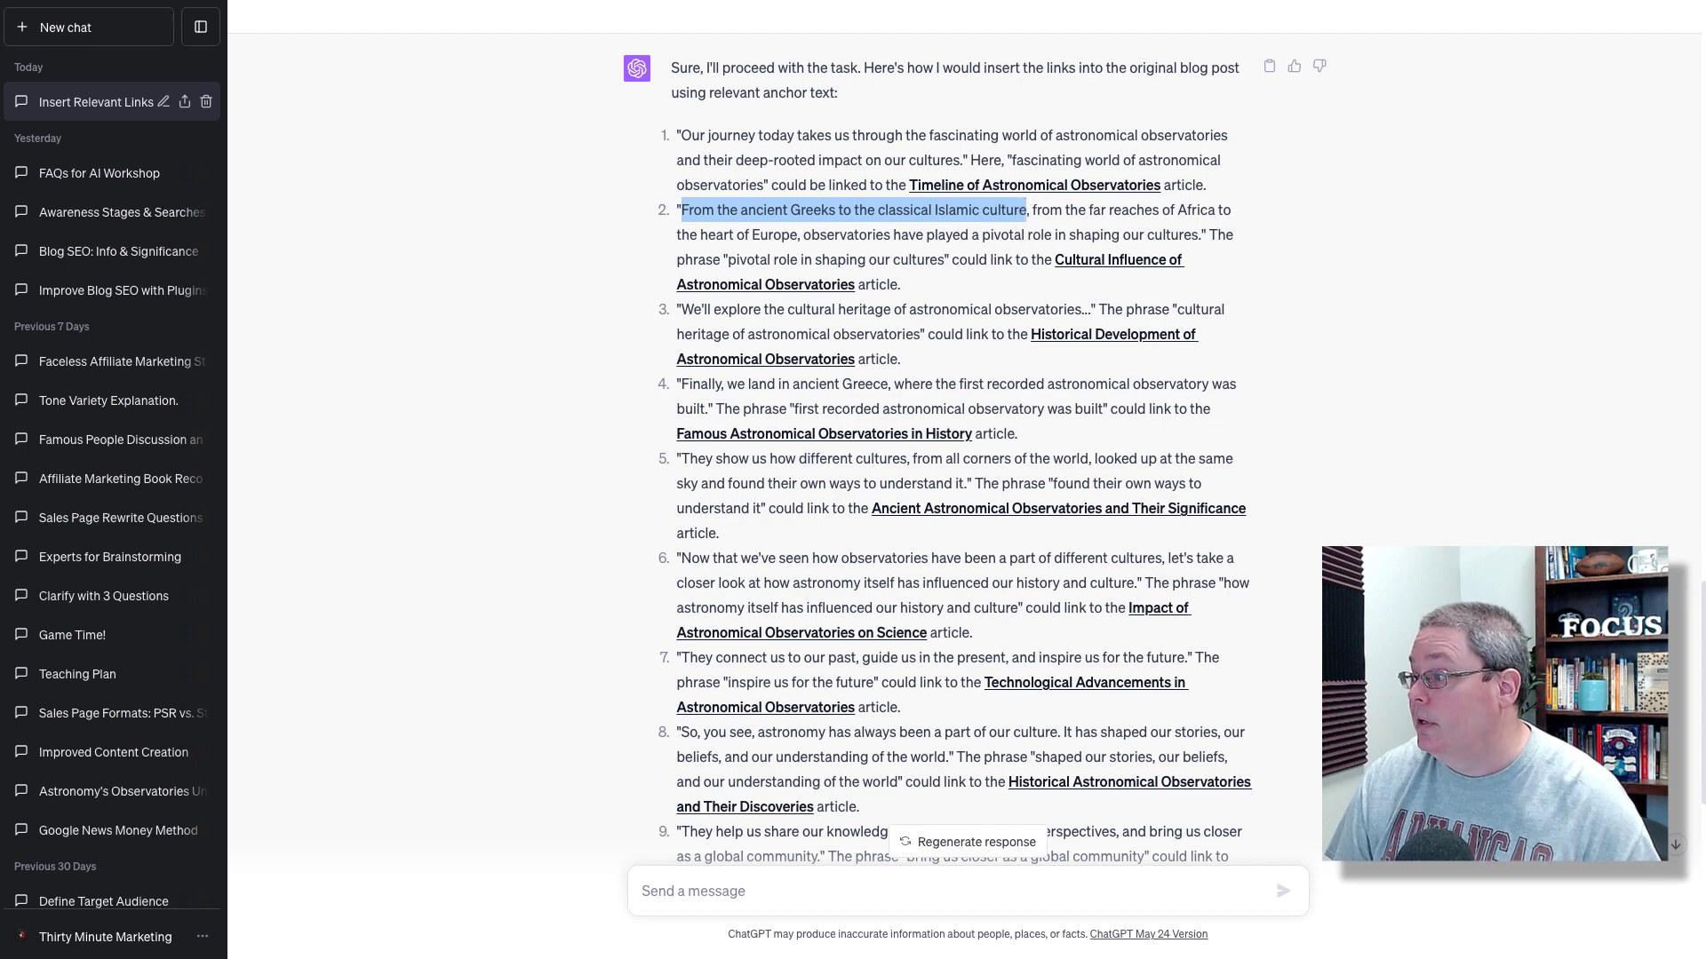
{"action": "key", "text": "alt+Tab"}
{"action": "triple_click", "coordinate": [1044, 16]}
{"action": "key", "text": "super+v"}
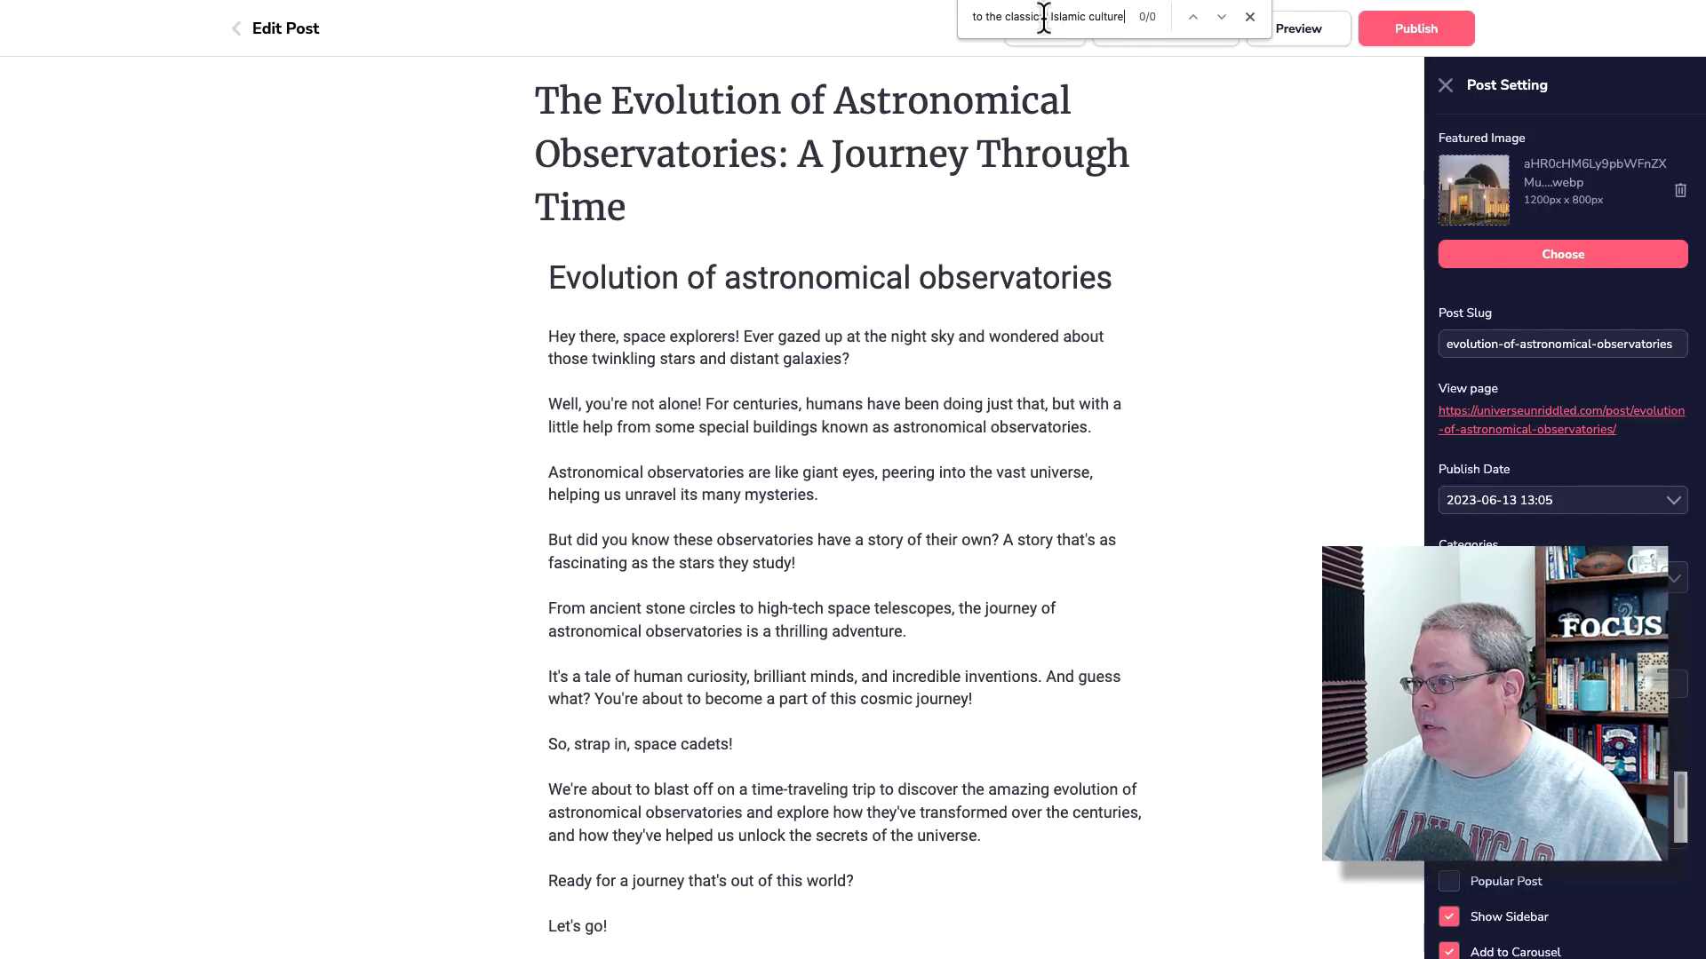
Close the post search, return to ChatGPT and review the list of link placement suggestions
{"action": "left_click", "coordinate": [1249, 17]}
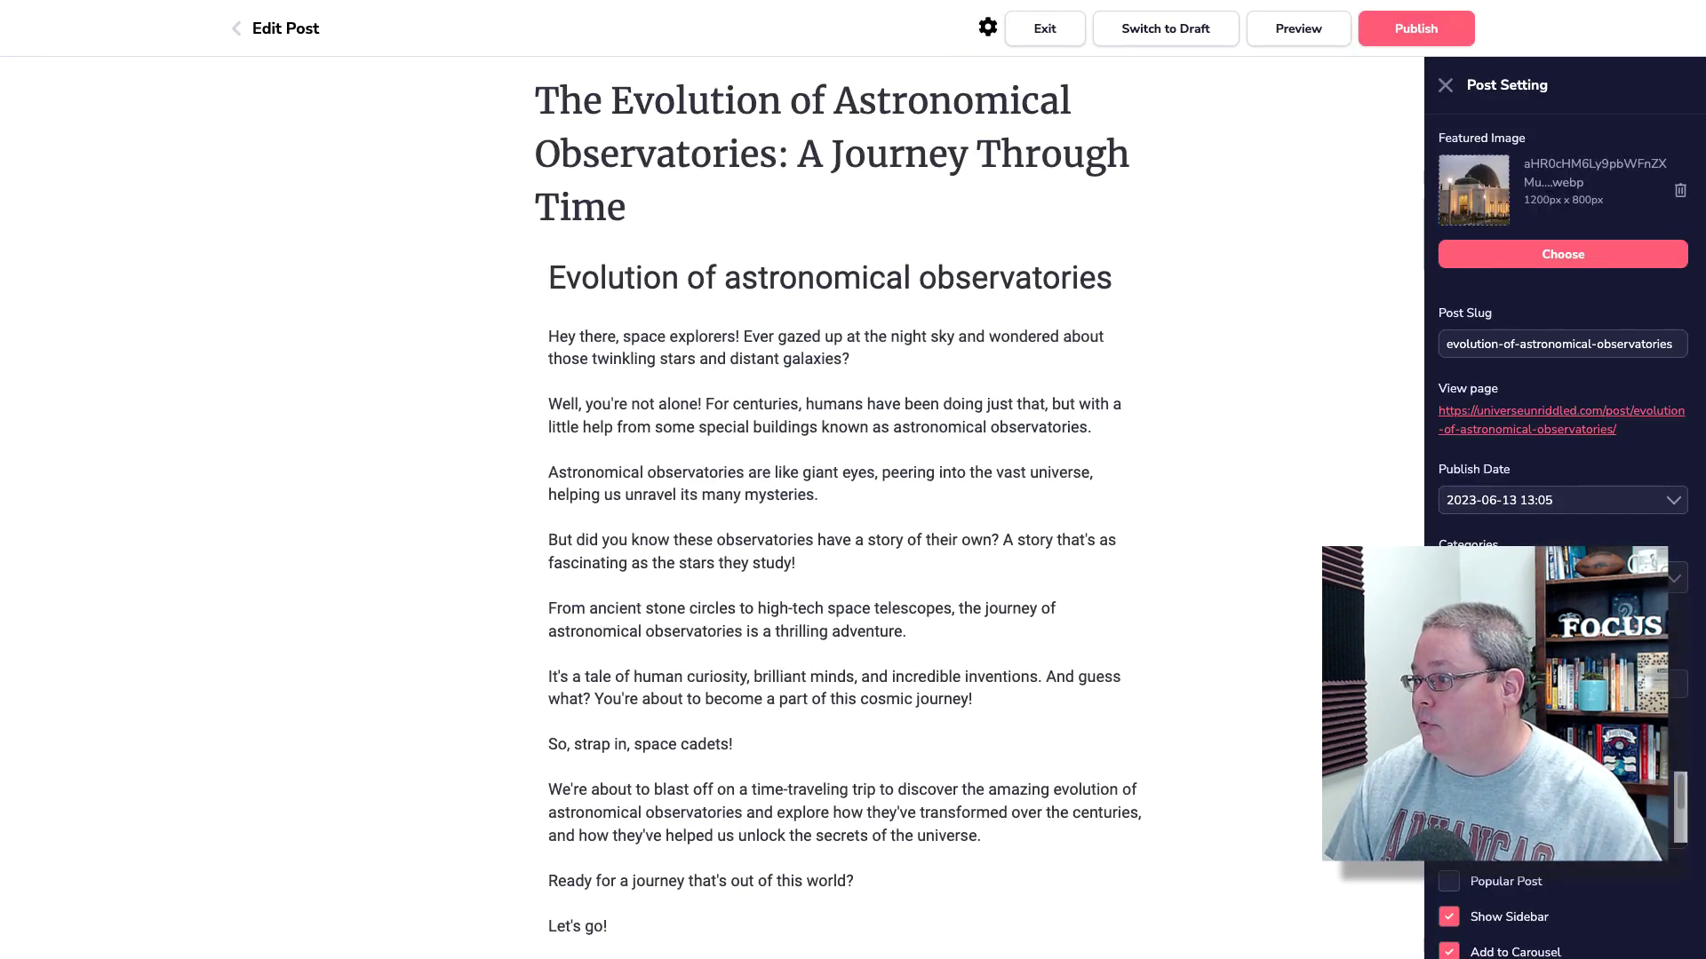
{"action": "key", "text": "alt+Tab"}
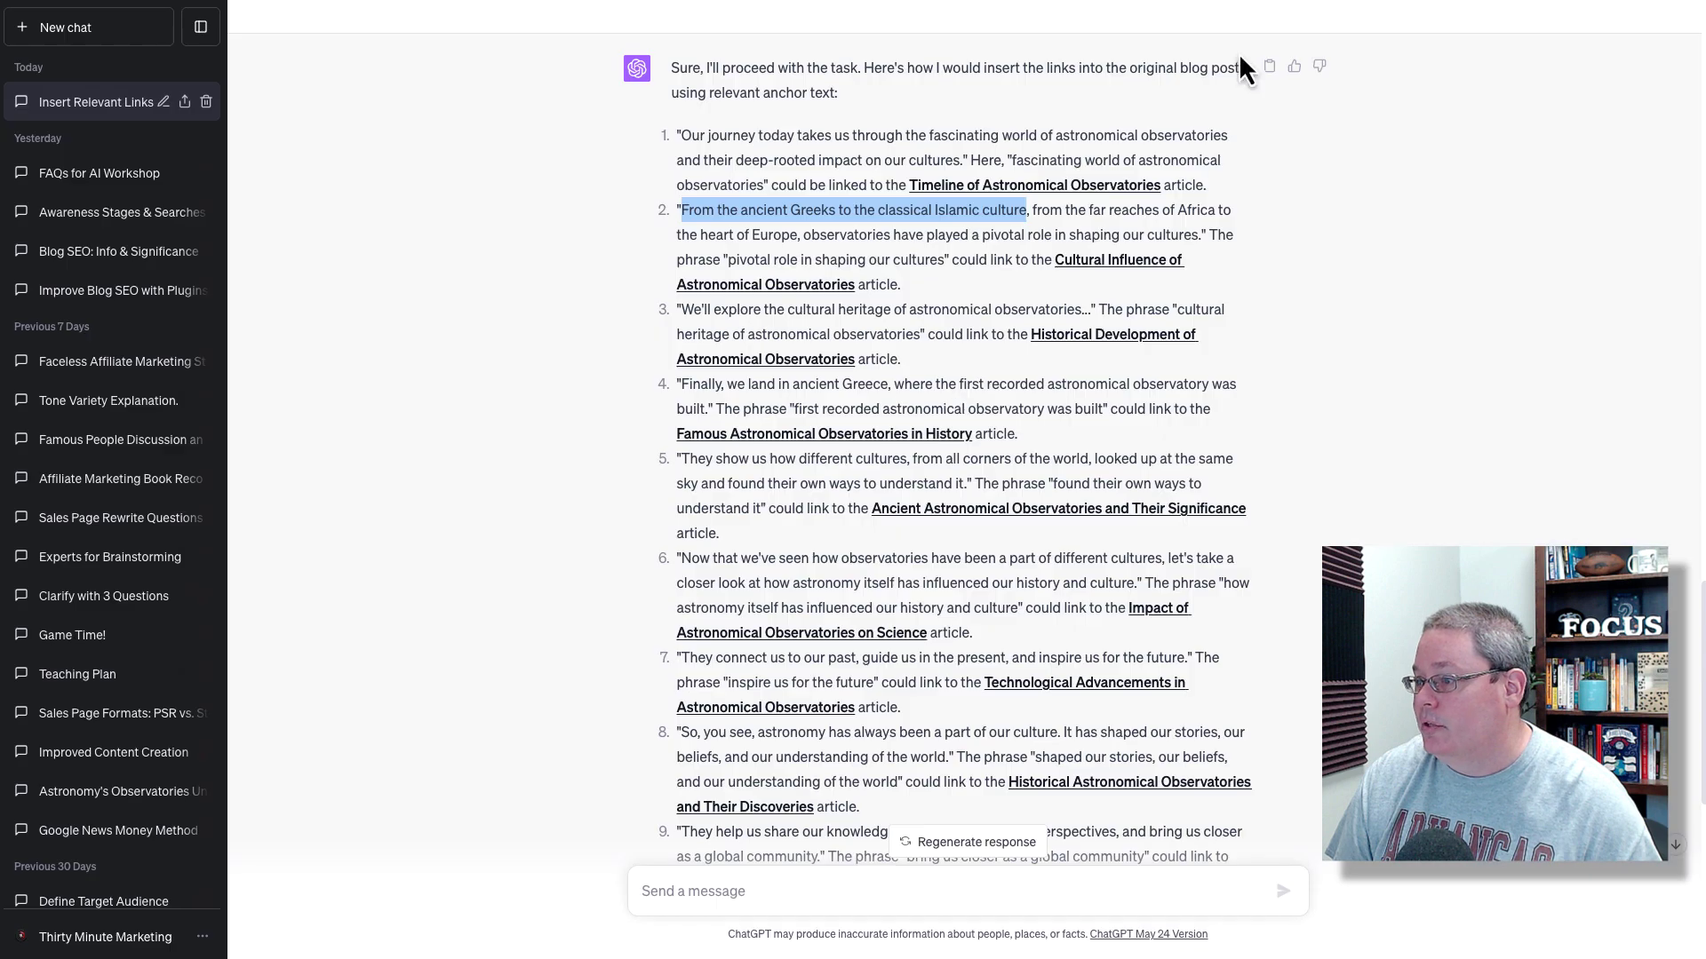
{"action": "left_click", "coordinate": [1251, 189]}
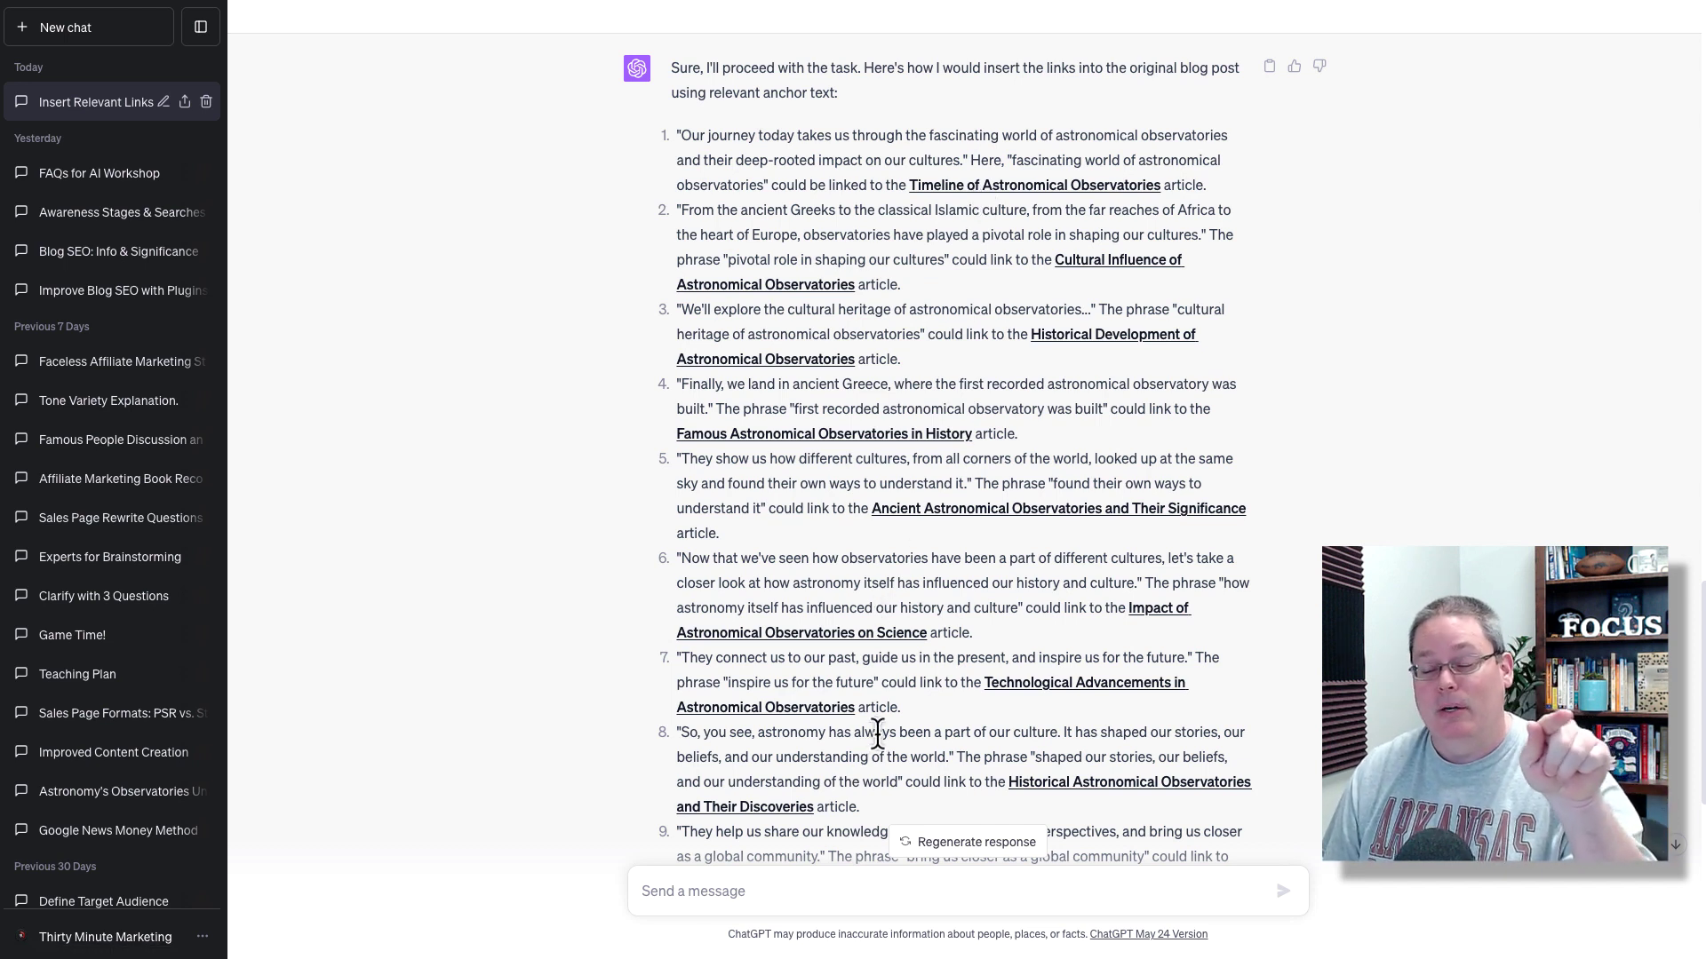
{"action": "scroll", "coordinate": [917, 716], "scroll_direction": "down", "scroll_amount": 1}
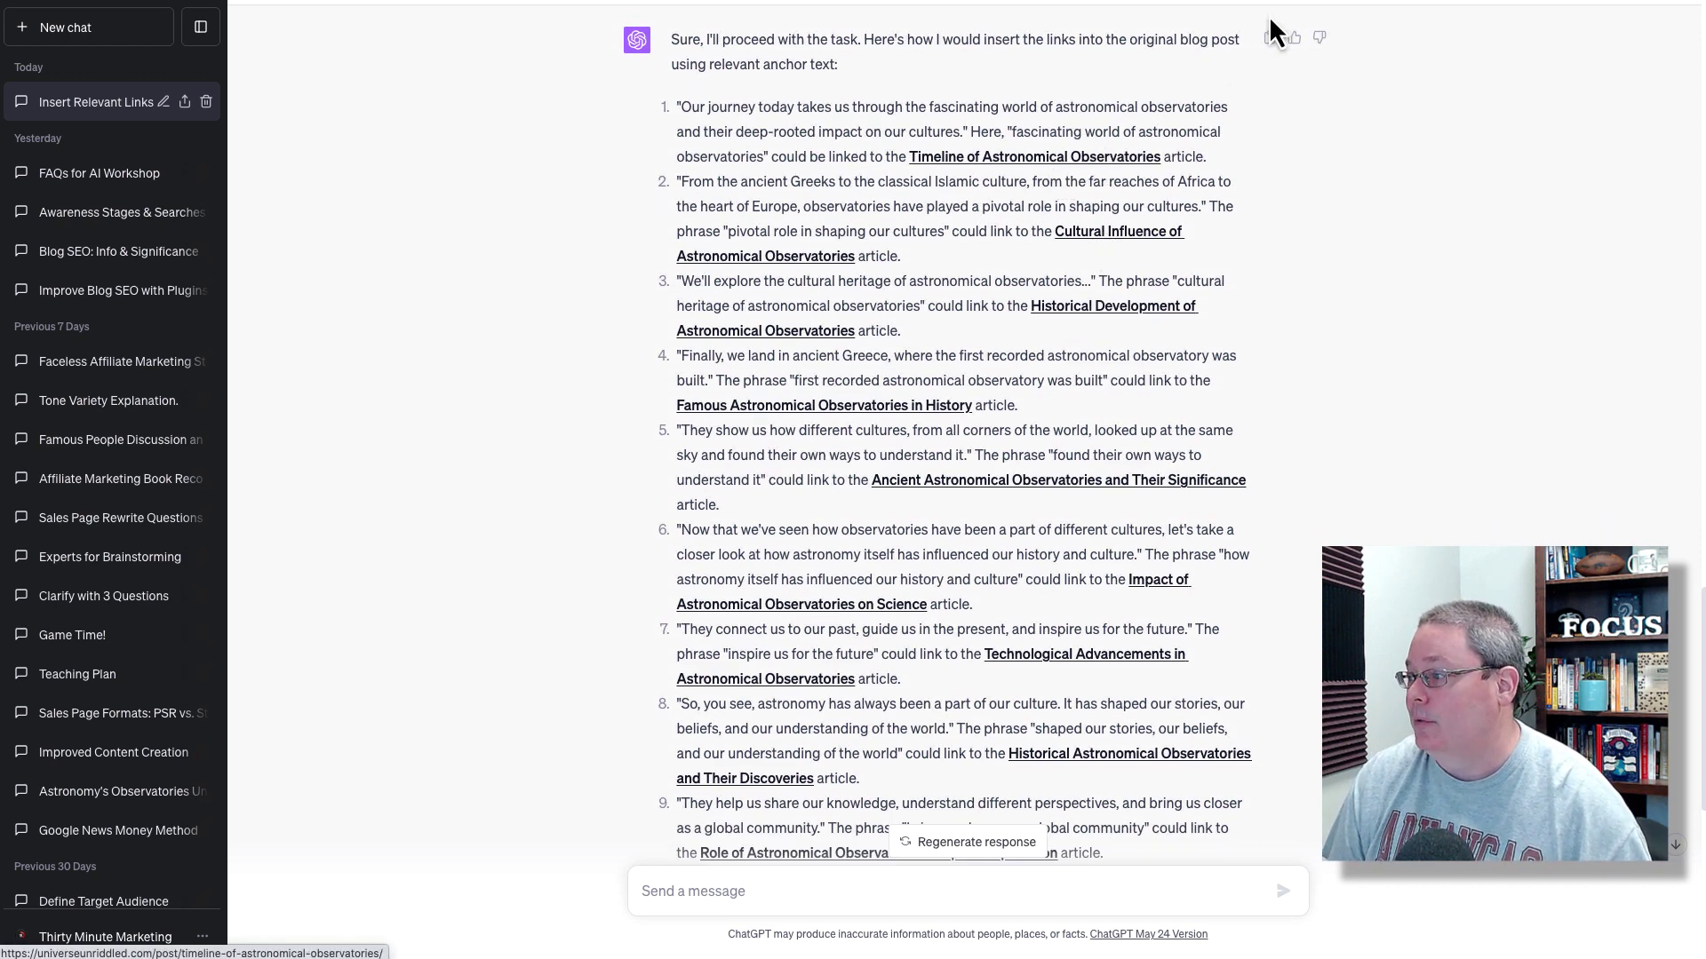
Exit the evolution post, search the blog's posts for "timeline" and open the Timeline of Astronomical Observatories post in the editor
{"action": "key", "text": "ctrl+Tab"}
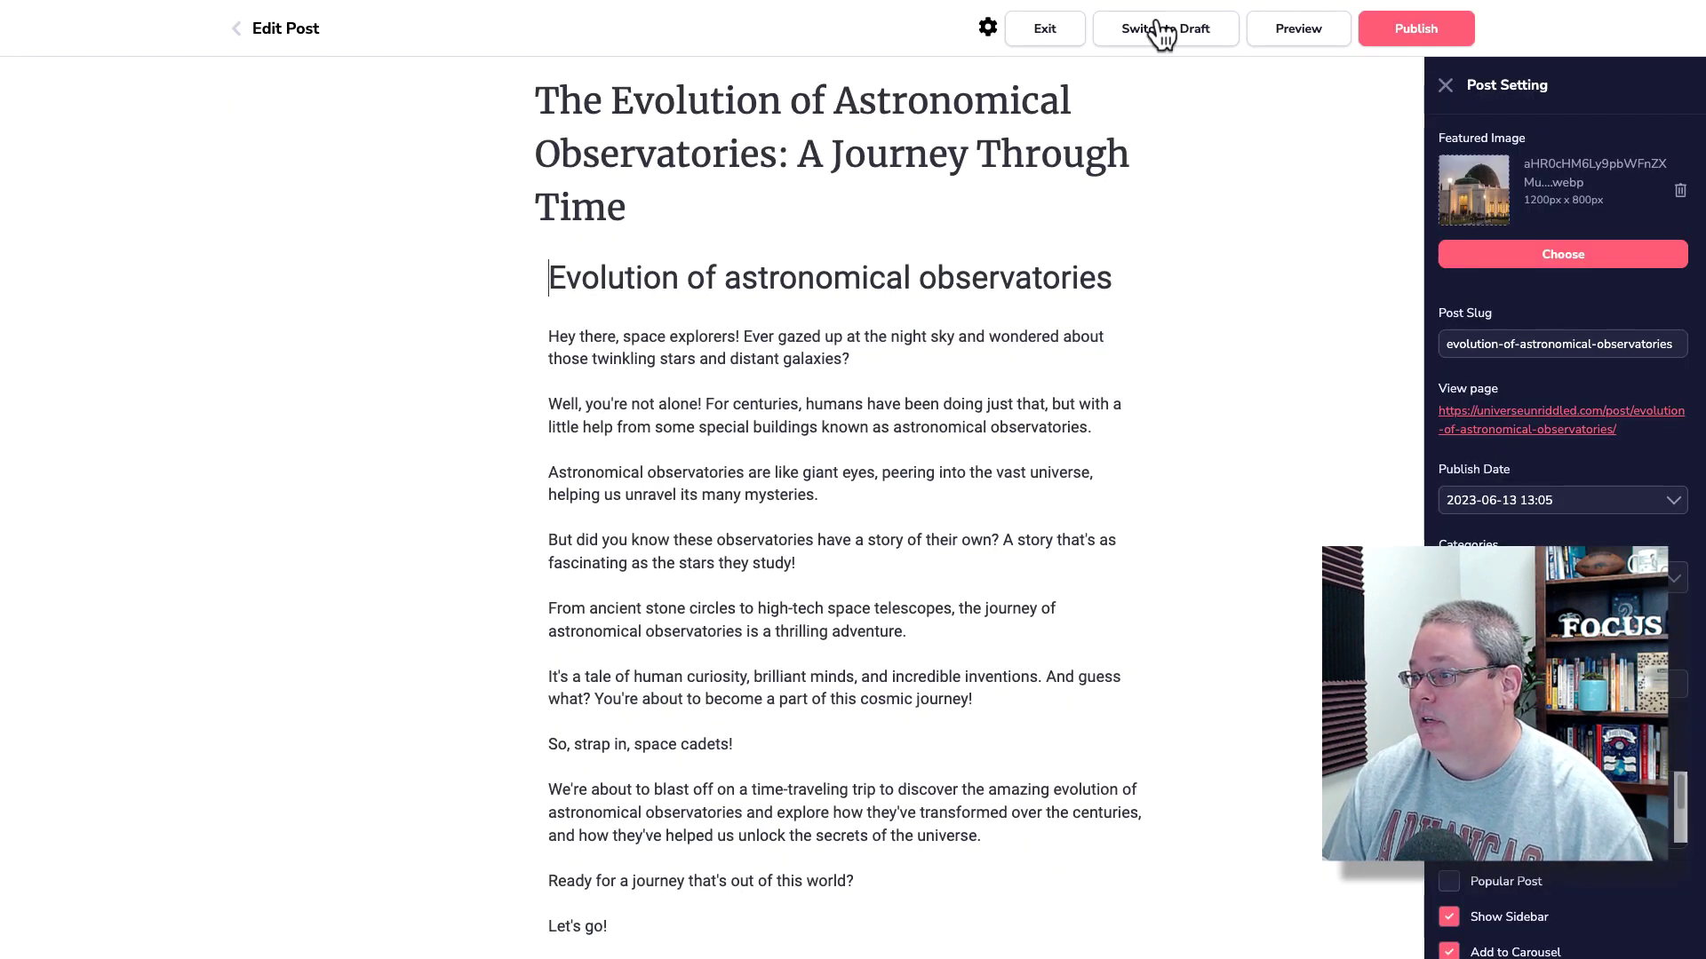
{"action": "left_click", "coordinate": [1048, 36]}
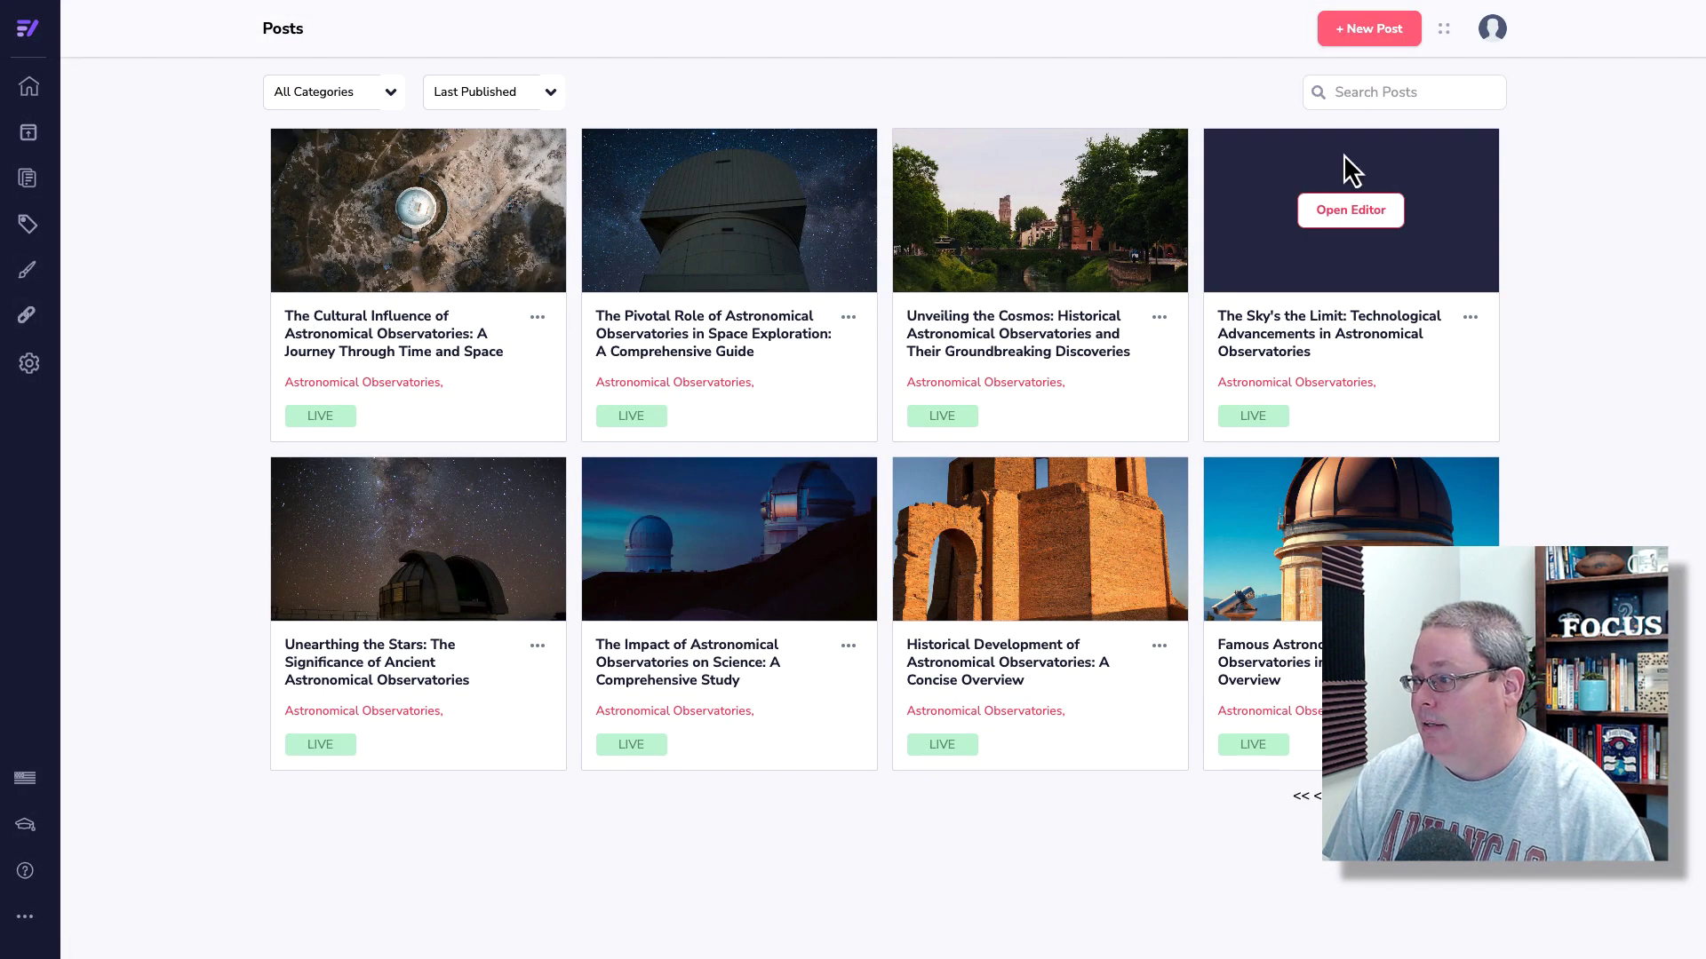
{"action": "left_click", "coordinate": [1348, 91]}
{"action": "type", "text": "timeline"}
{"action": "mouse_move", "coordinate": [438, 263]}
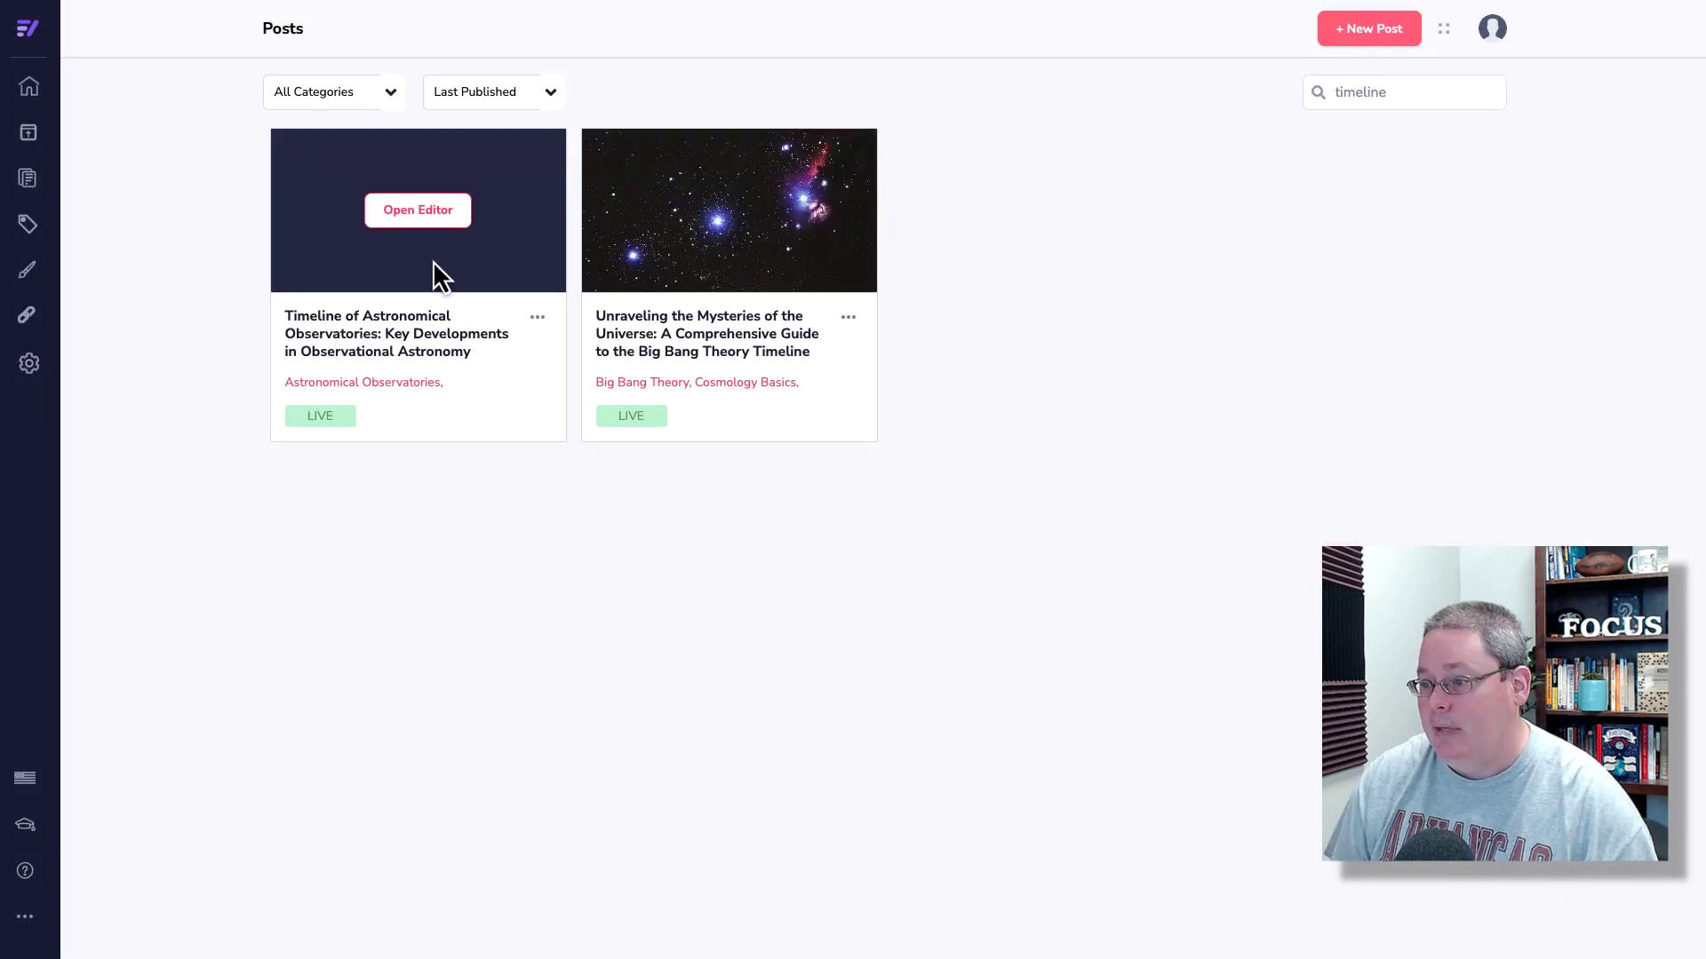
{"action": "left_click", "coordinate": [414, 227]}
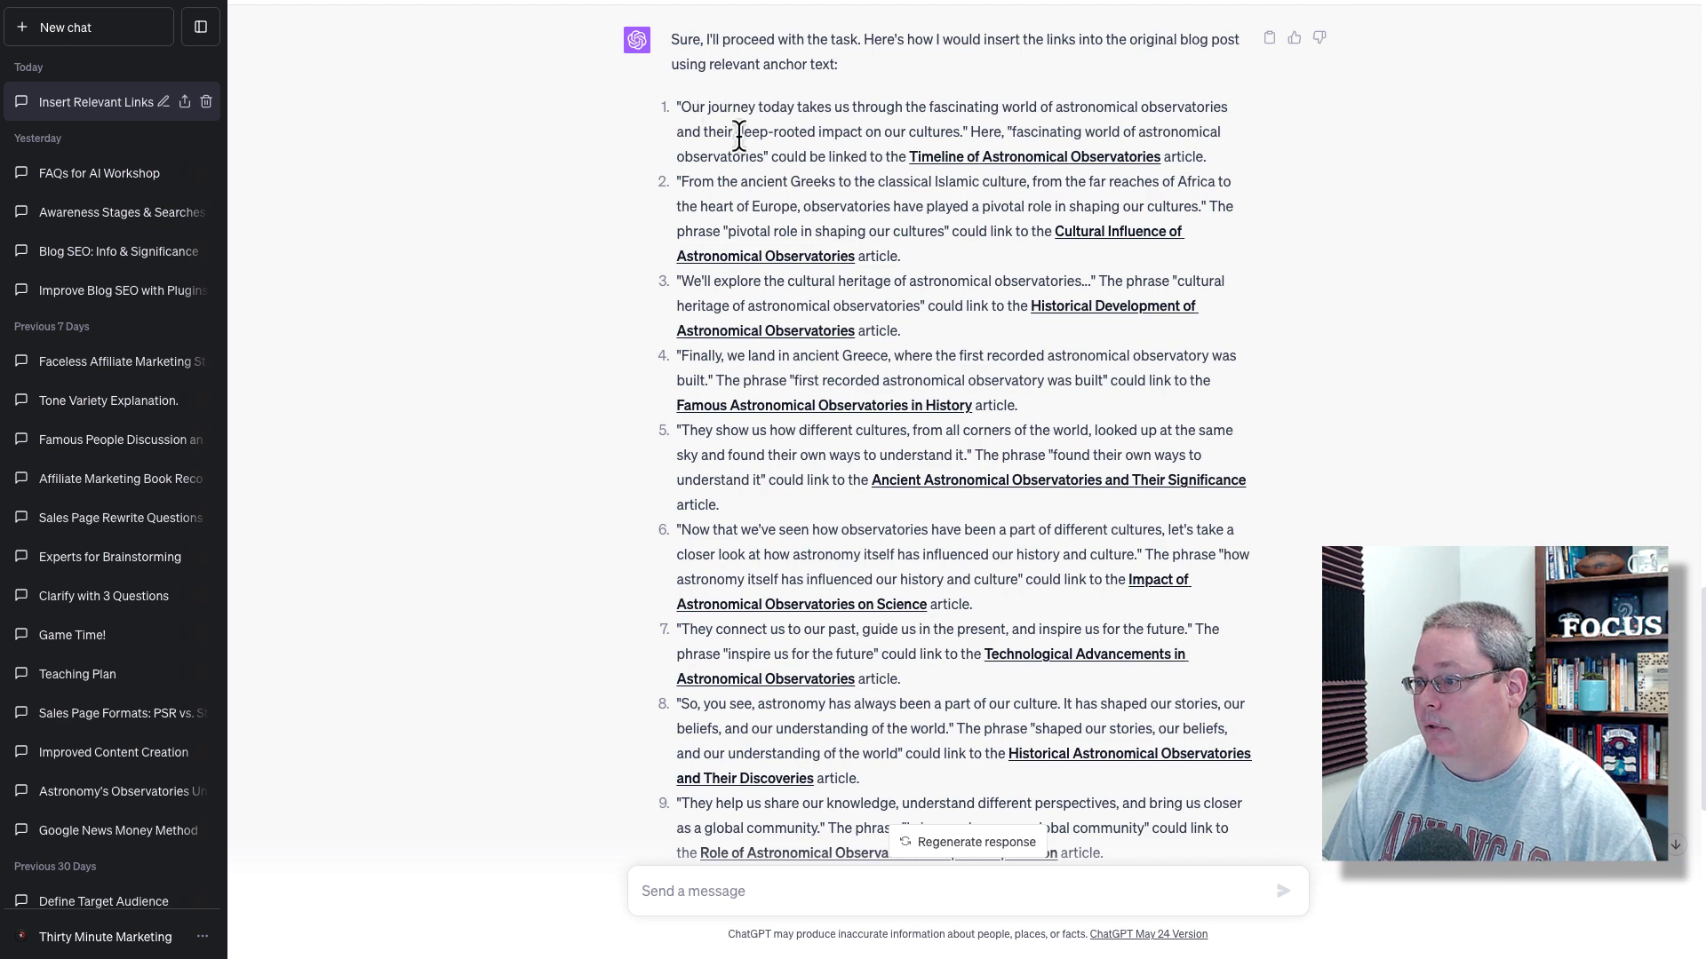
In ChatGPT, copy the first suggestion's text from "Our journey today" through the quoted phrase "fascinating world of astronomical observatories"
{"action": "left_click_drag", "start_coordinate": [680, 107], "coordinate": [732, 144]}
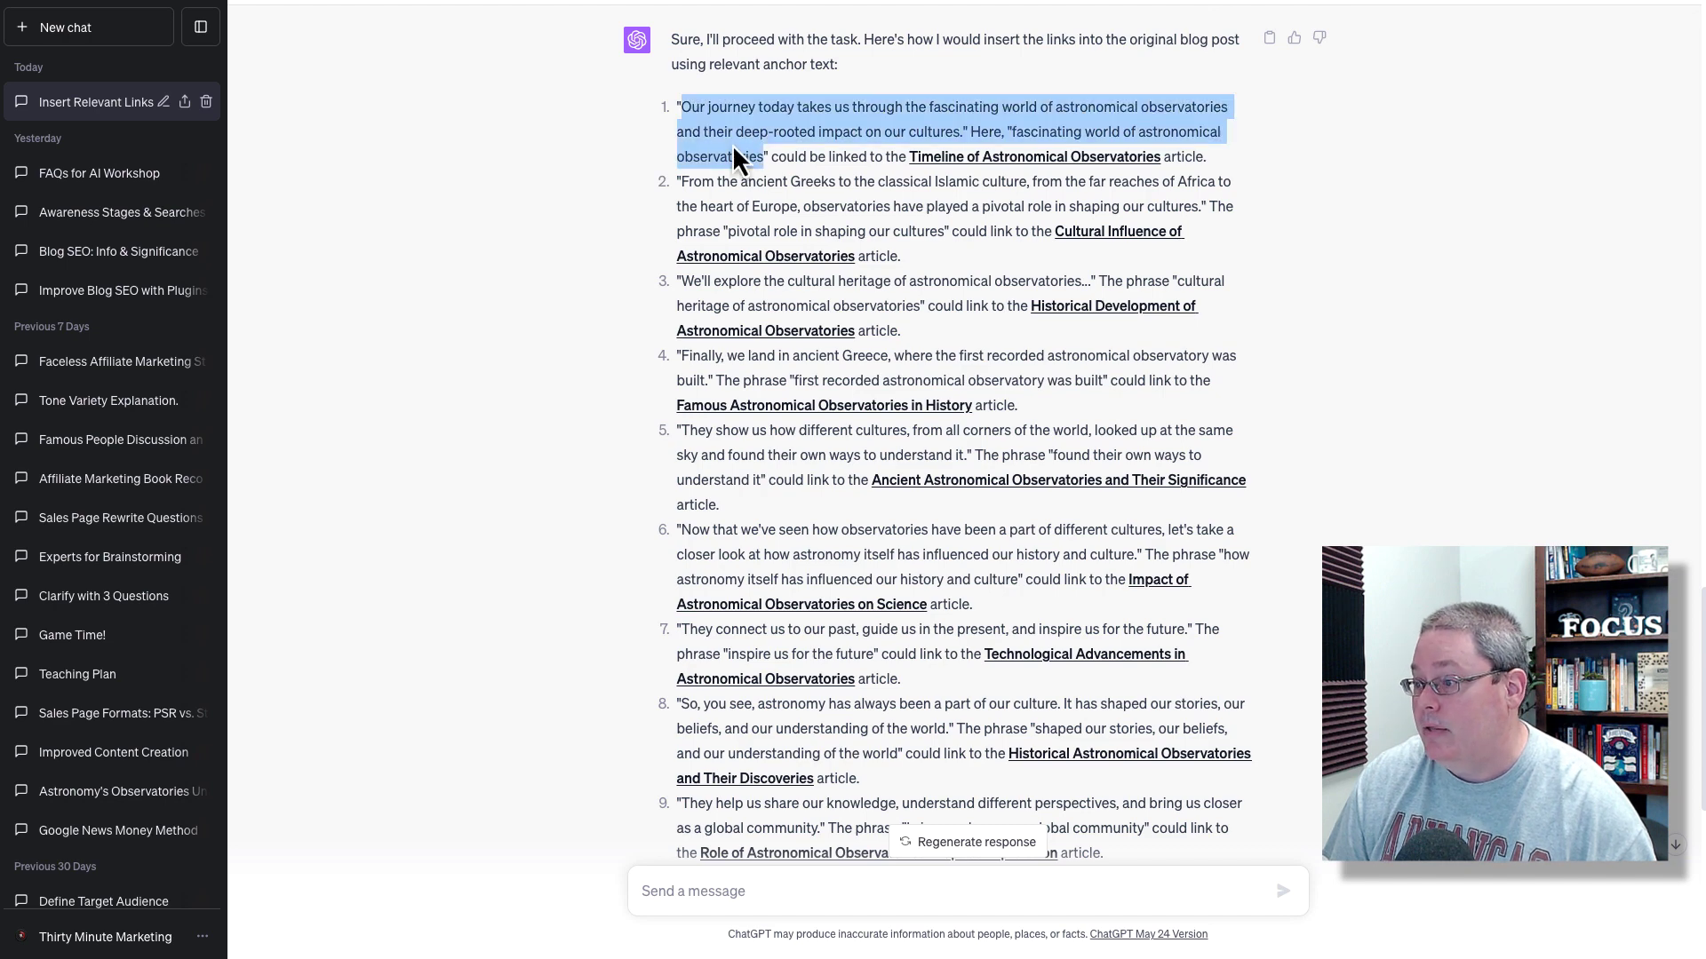
{"action": "right_click", "coordinate": [732, 144]}
{"action": "left_click", "coordinate": [755, 178]}
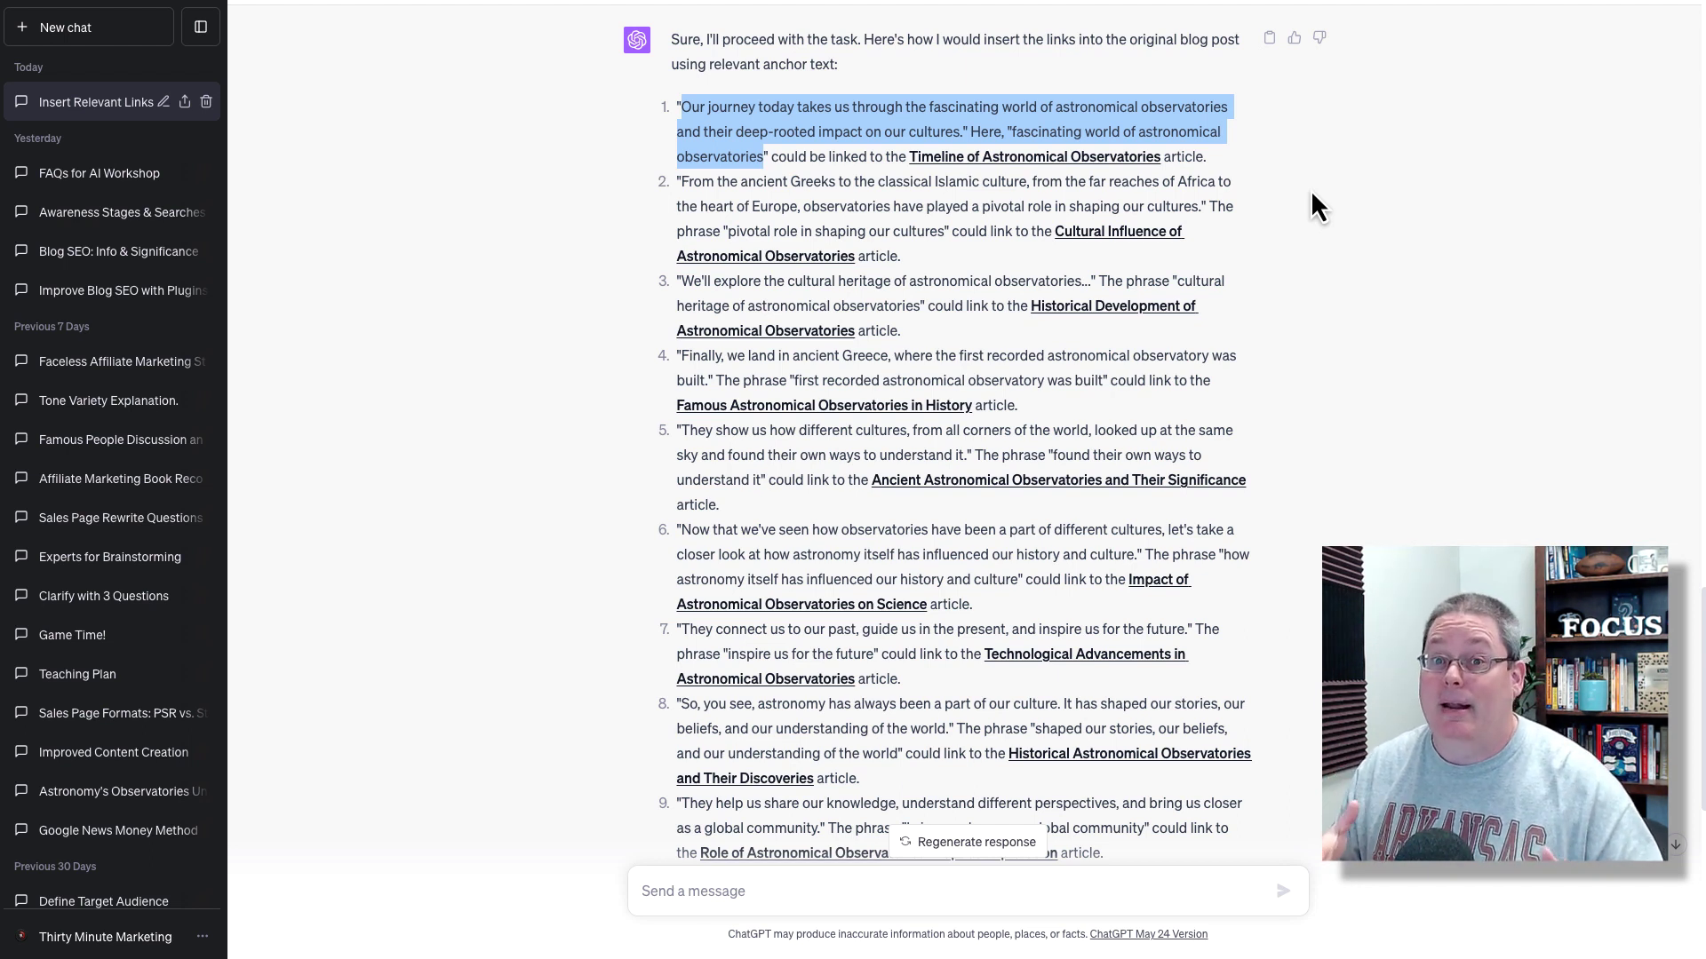
{"action": "right_click", "coordinate": [743, 121]}
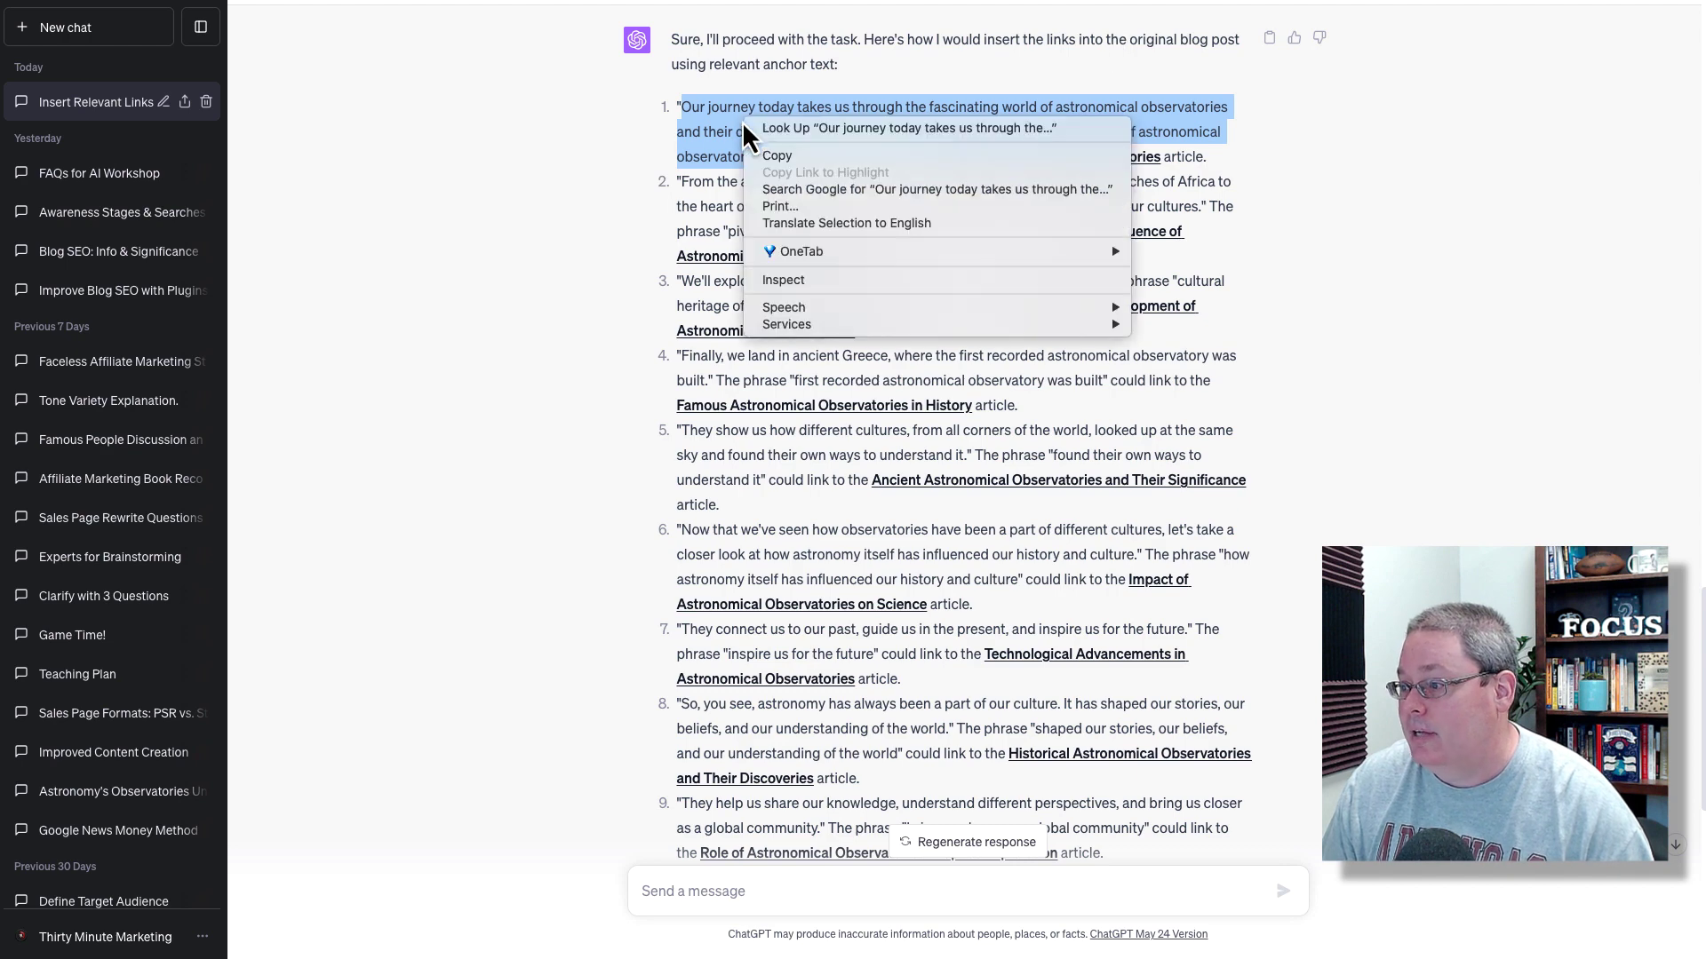
{"action": "left_click", "coordinate": [768, 151]}
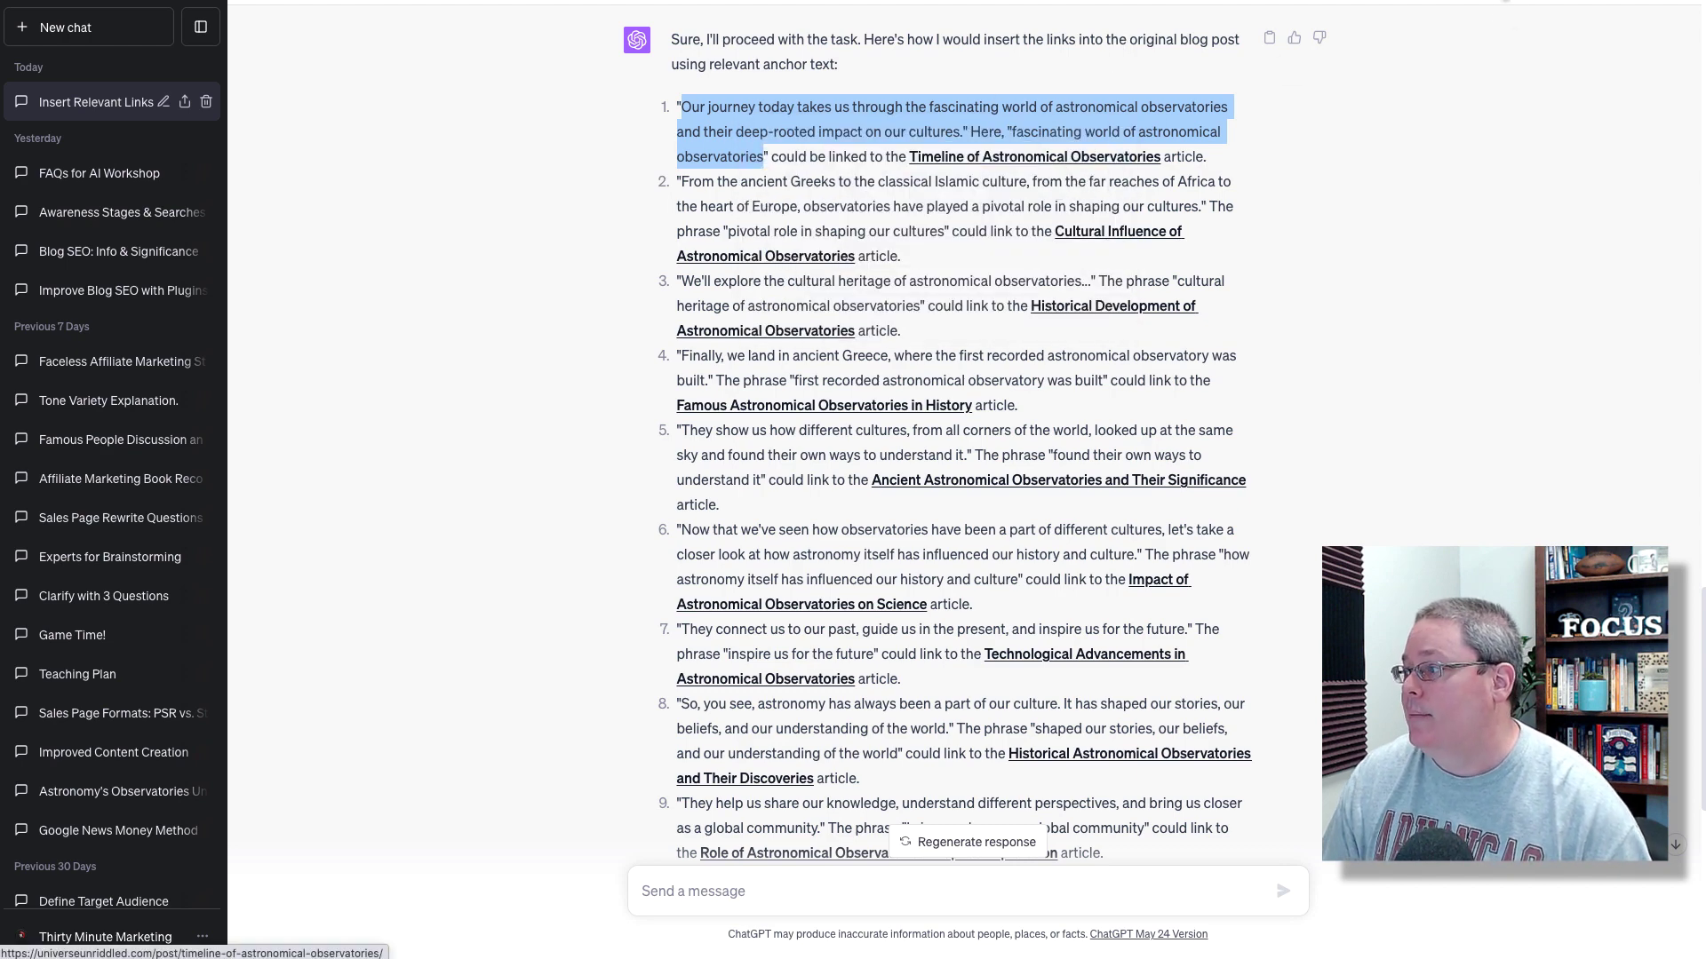
Search the Timeline post for the copied suggestion text, shortening the query so it ends in "observat"
{"action": "key", "text": "ctrl+Tab"}
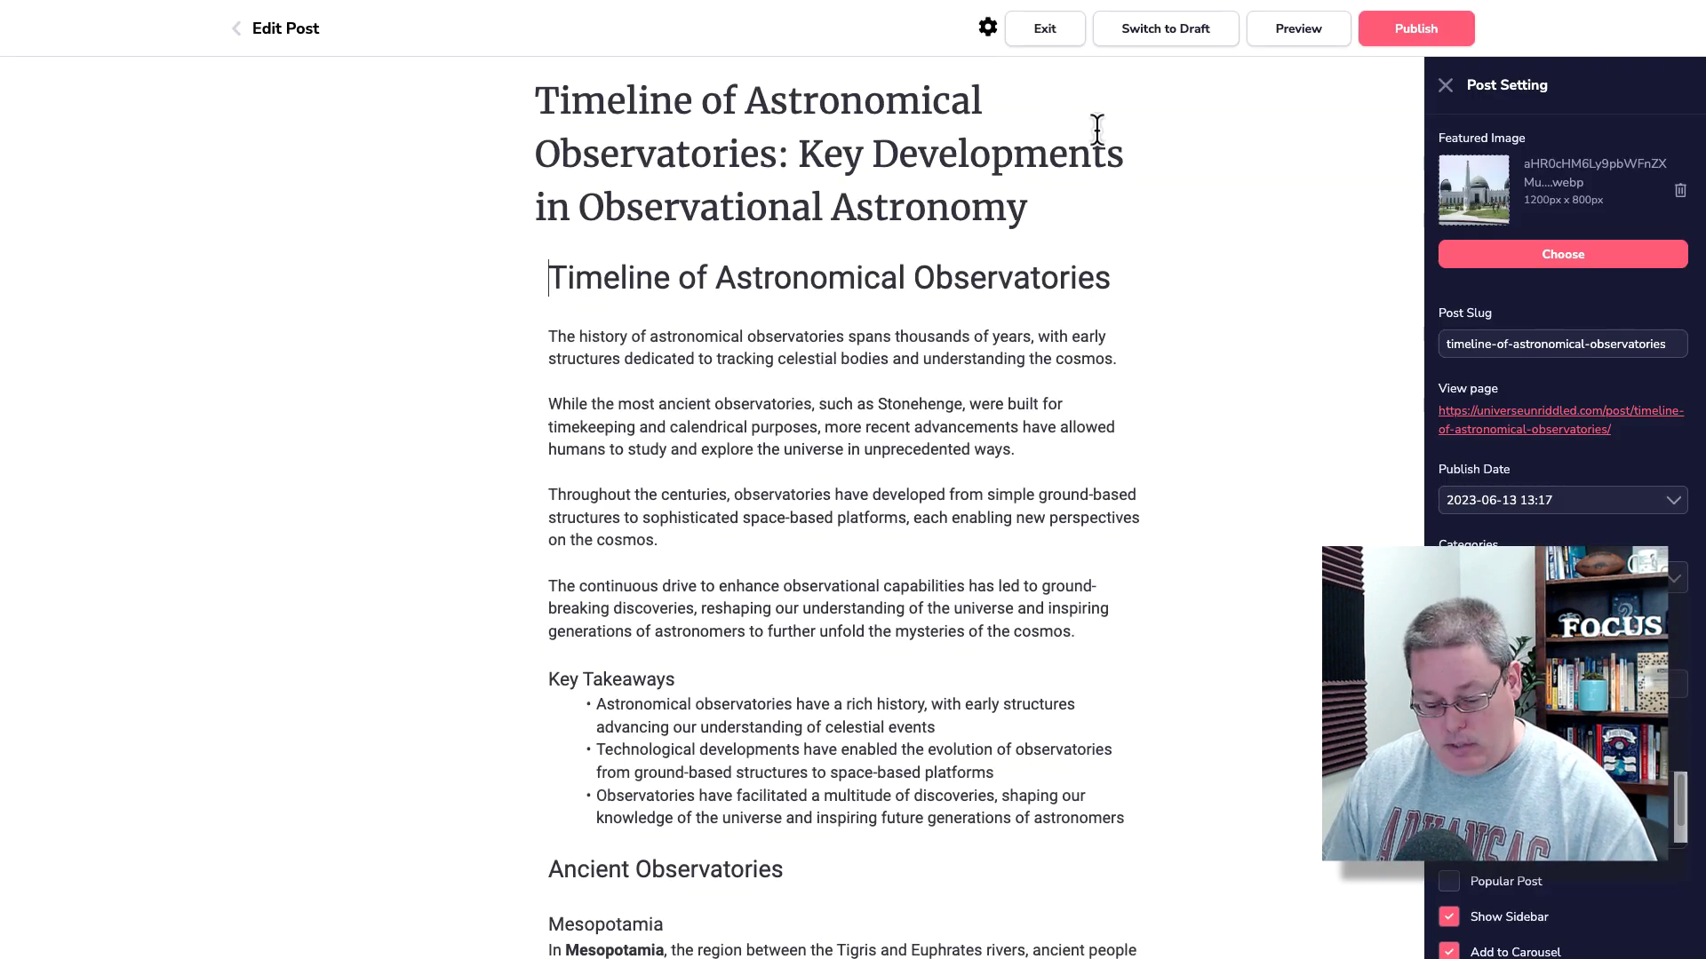
{"action": "key", "text": "ctrl+f"}
{"action": "key", "text": "ctrl+v"}
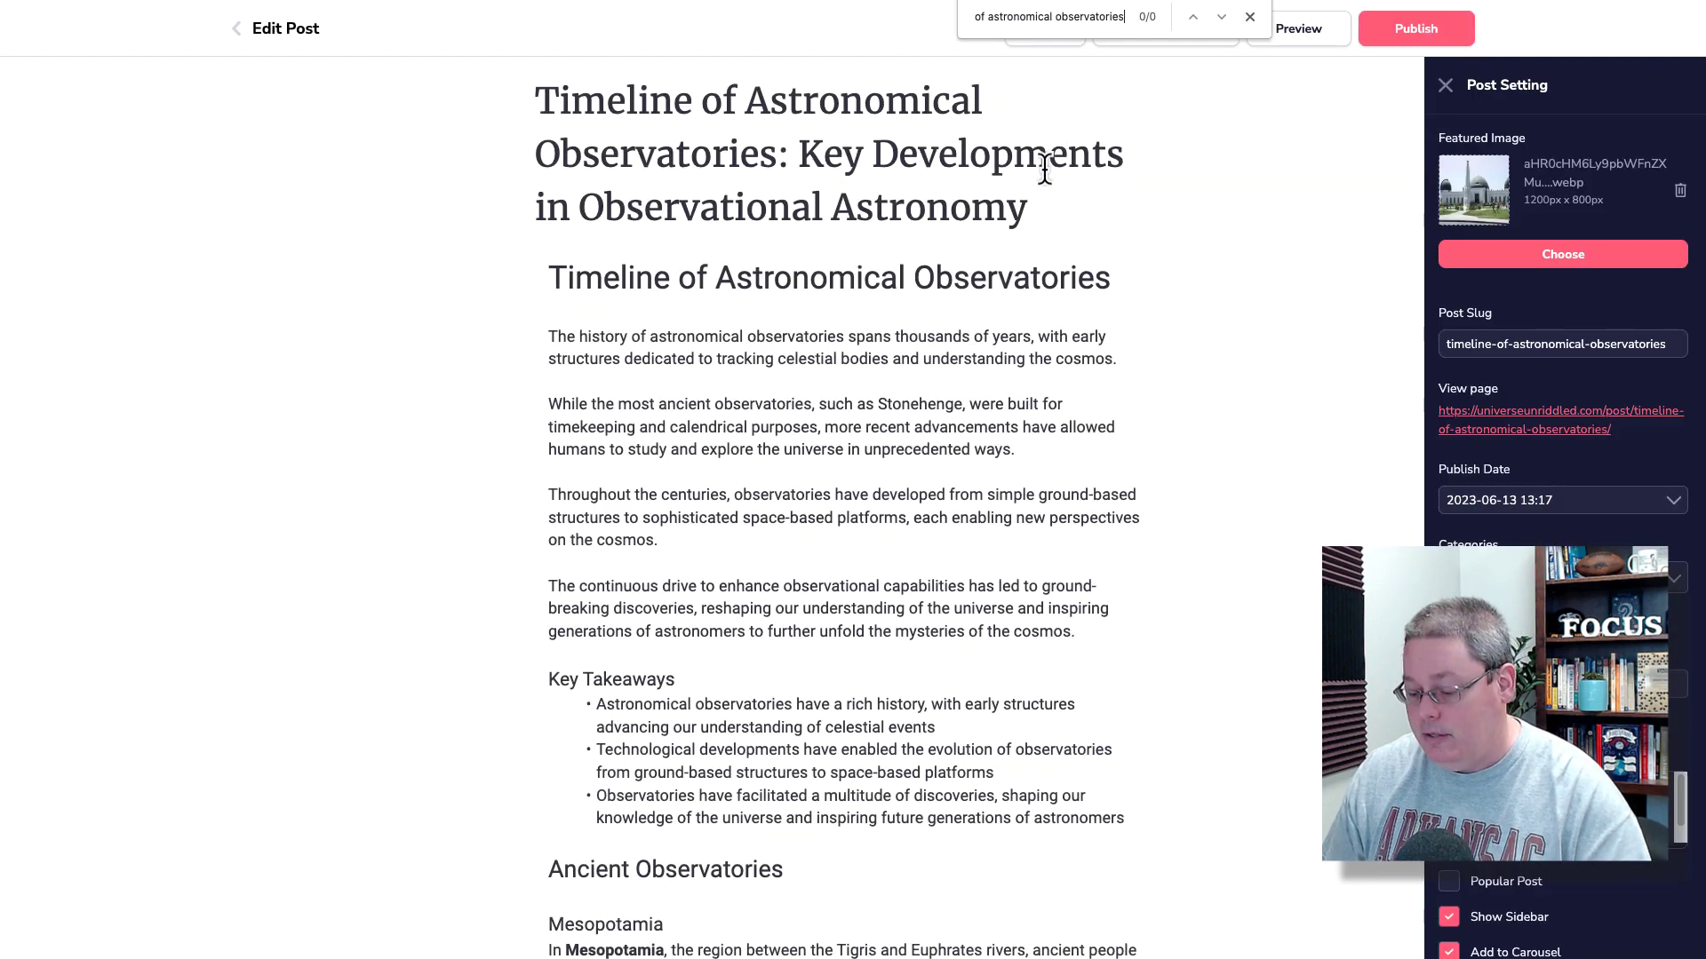
{"action": "key", "text": "BackSpace"}
{"action": "key", "text": "BackSpace"}
{"action": "key", "text": "BackSpace"}
{"action": "key", "text": "BackSpace"}
{"action": "key", "text": "BackSpace"}
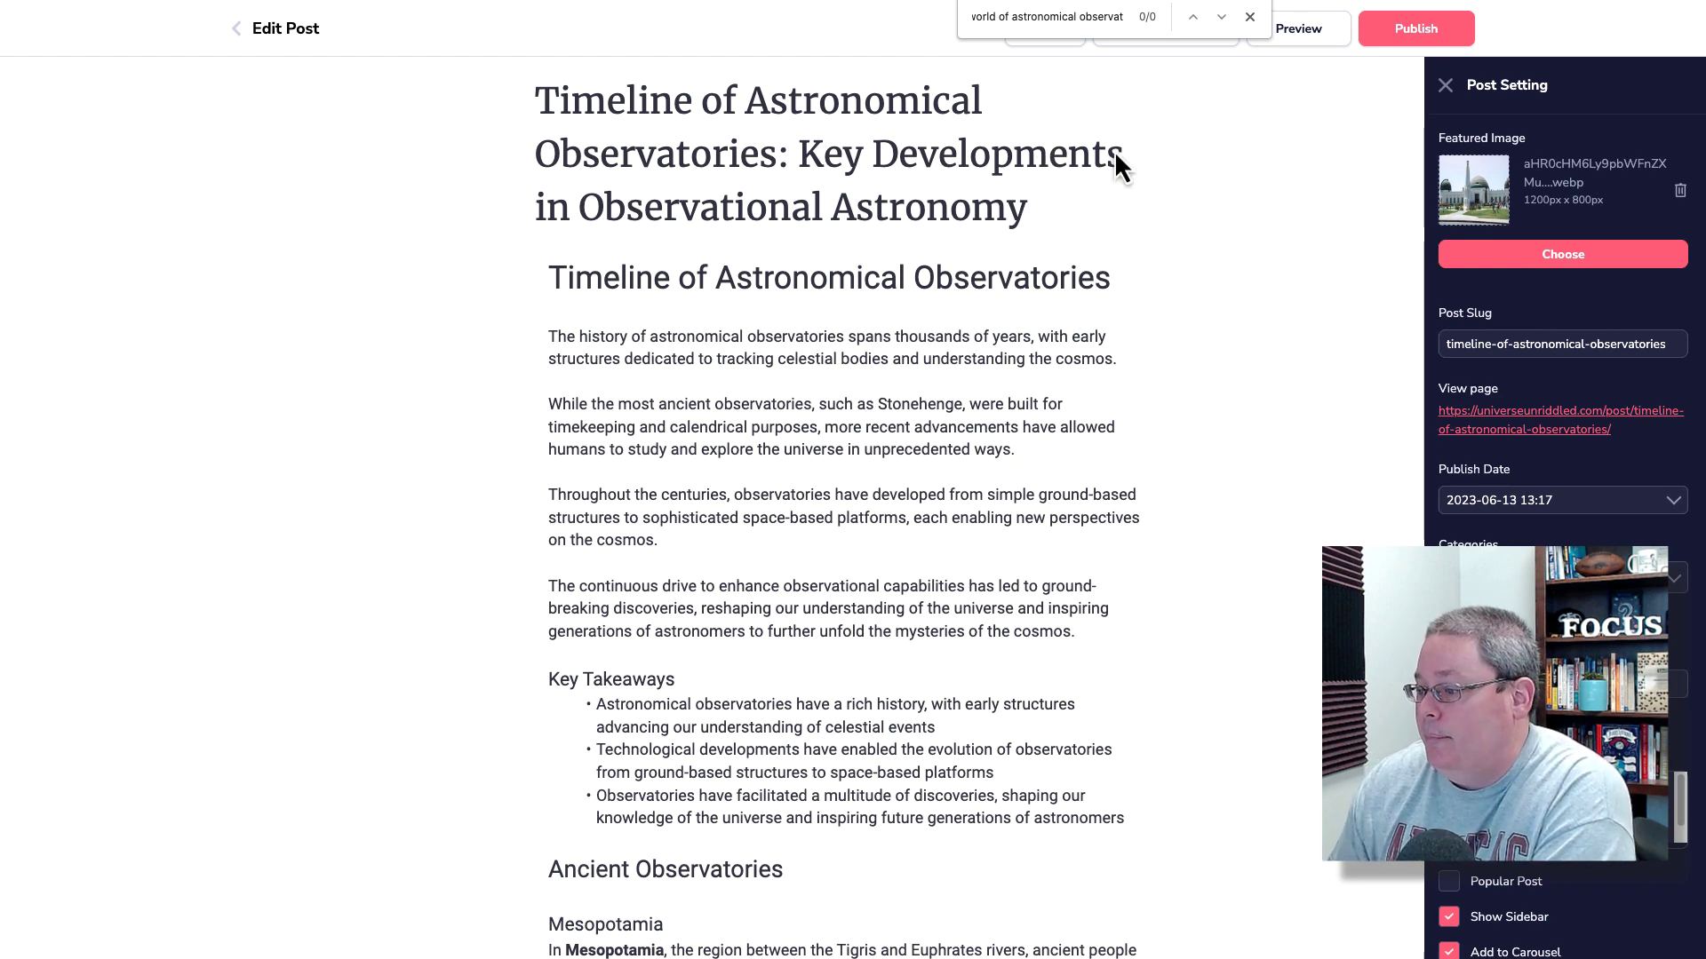
{"action": "key", "text": "Escape"}
Back in ChatGPT, review the prompt's wording "using the existing content to place 'rich anchor text'" and the second suggestion's opening phrase
{"action": "key", "text": "alt+Tab"}
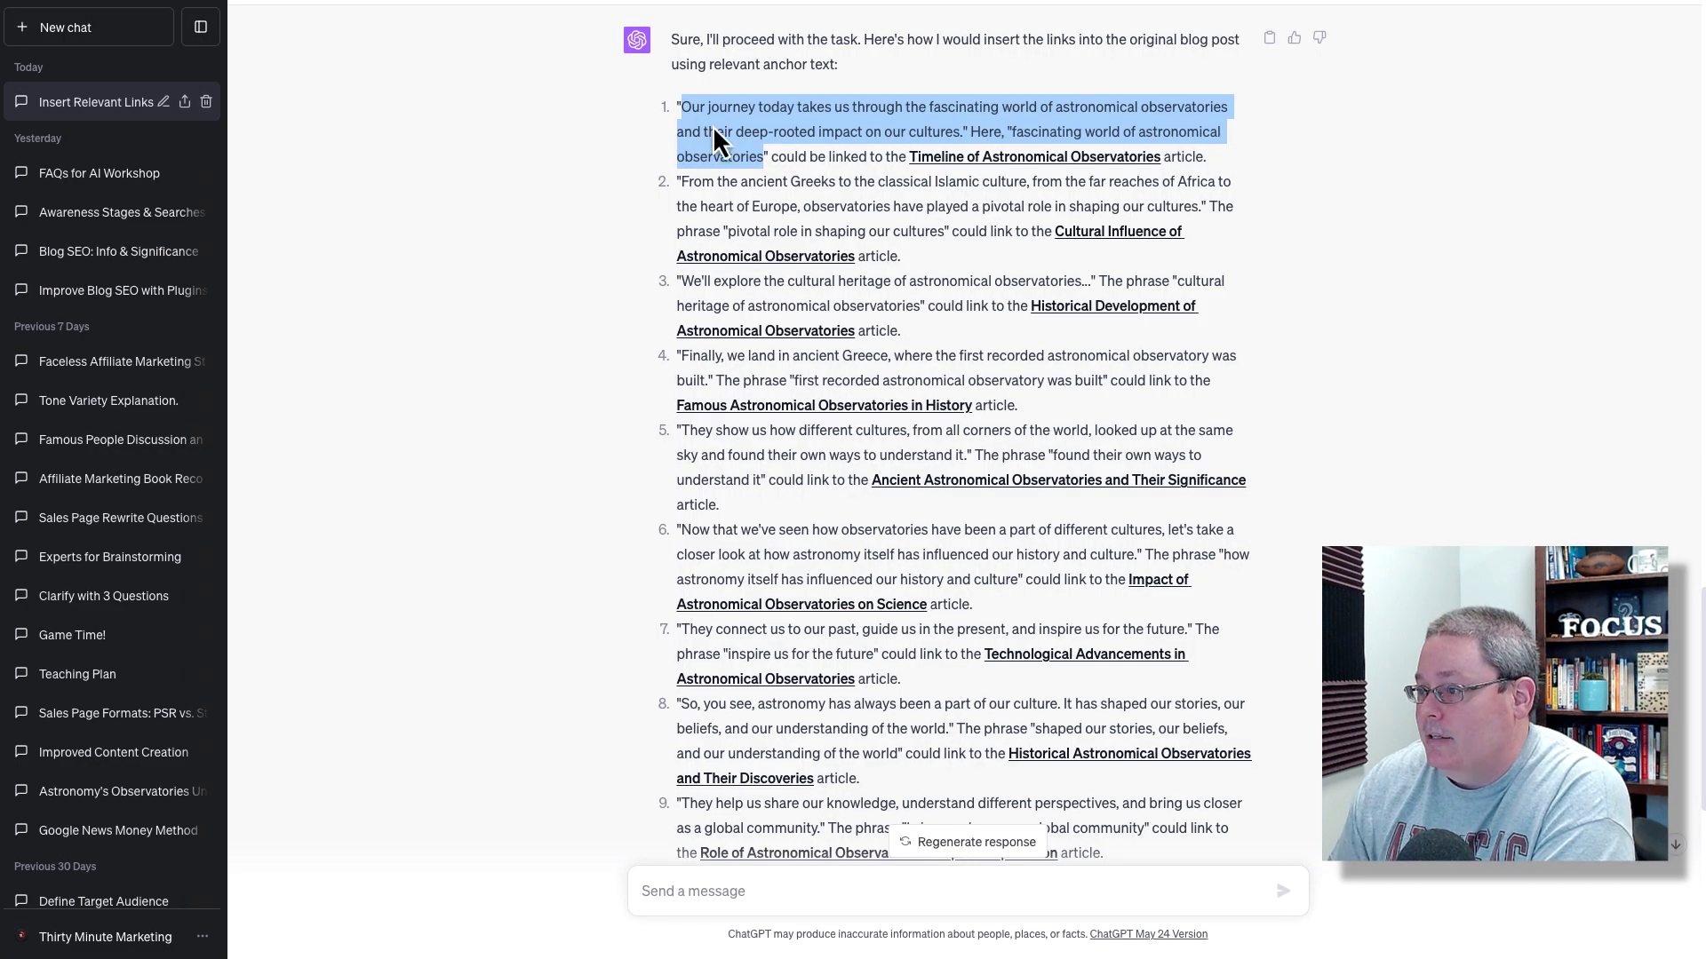
{"action": "scroll", "coordinate": [769, 232], "scroll_direction": "up", "scroll_amount": 2}
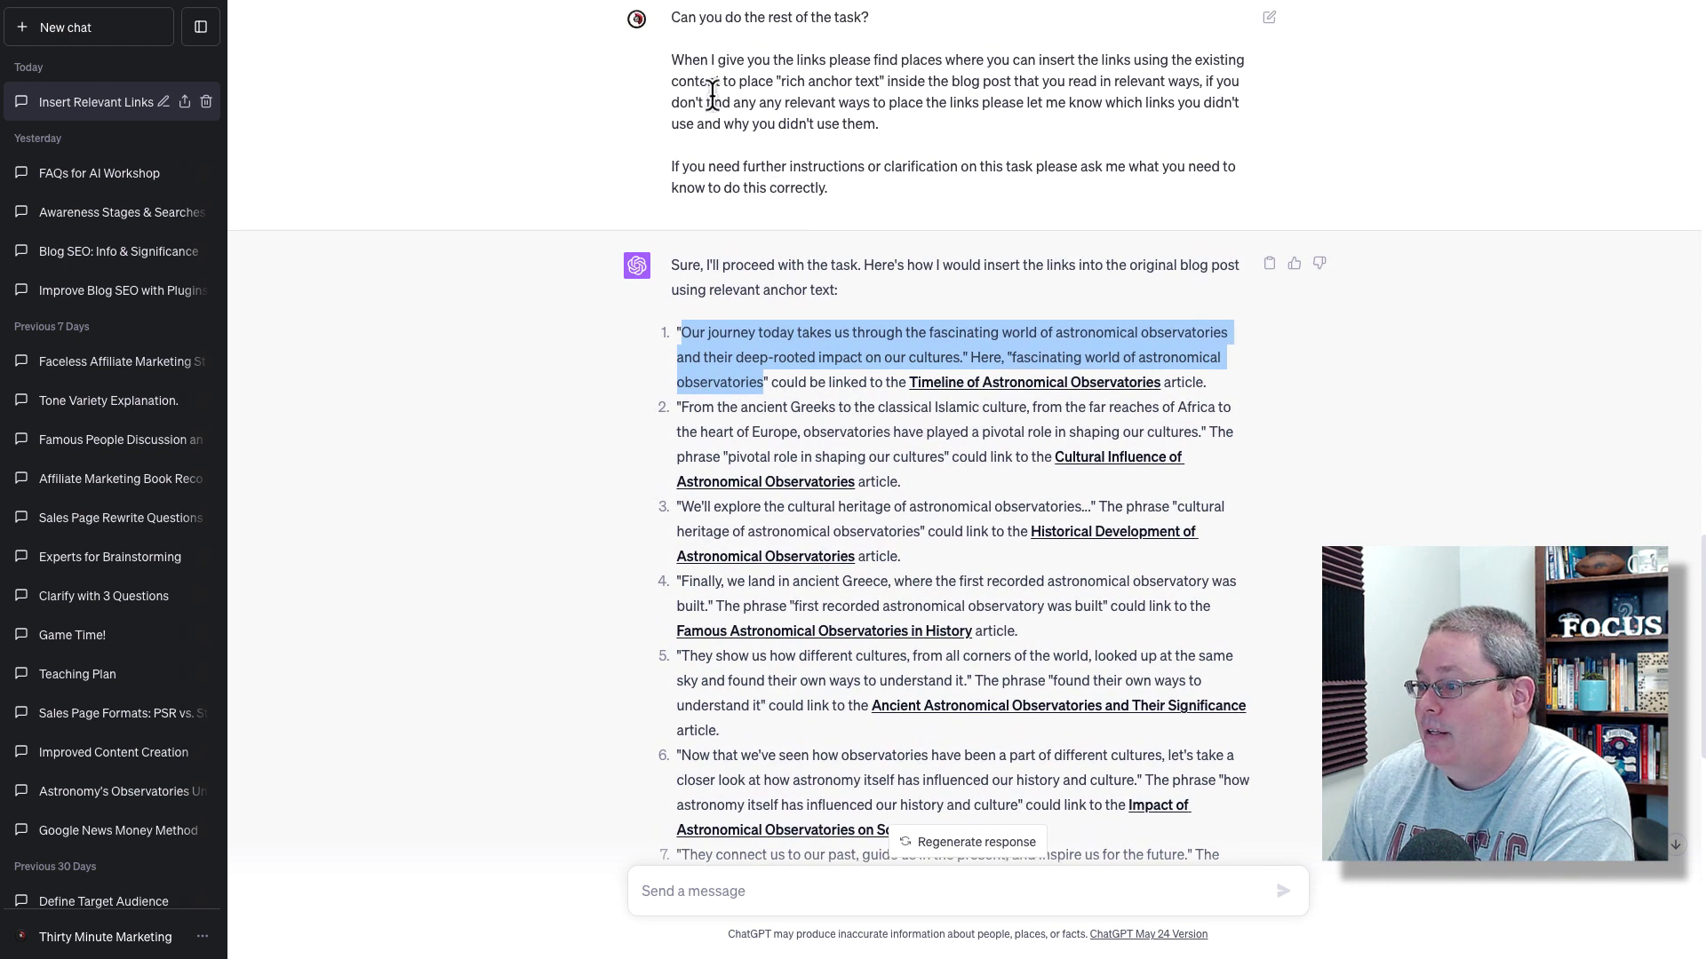
{"action": "left_click_drag", "start_coordinate": [1142, 60], "coordinate": [883, 82]}
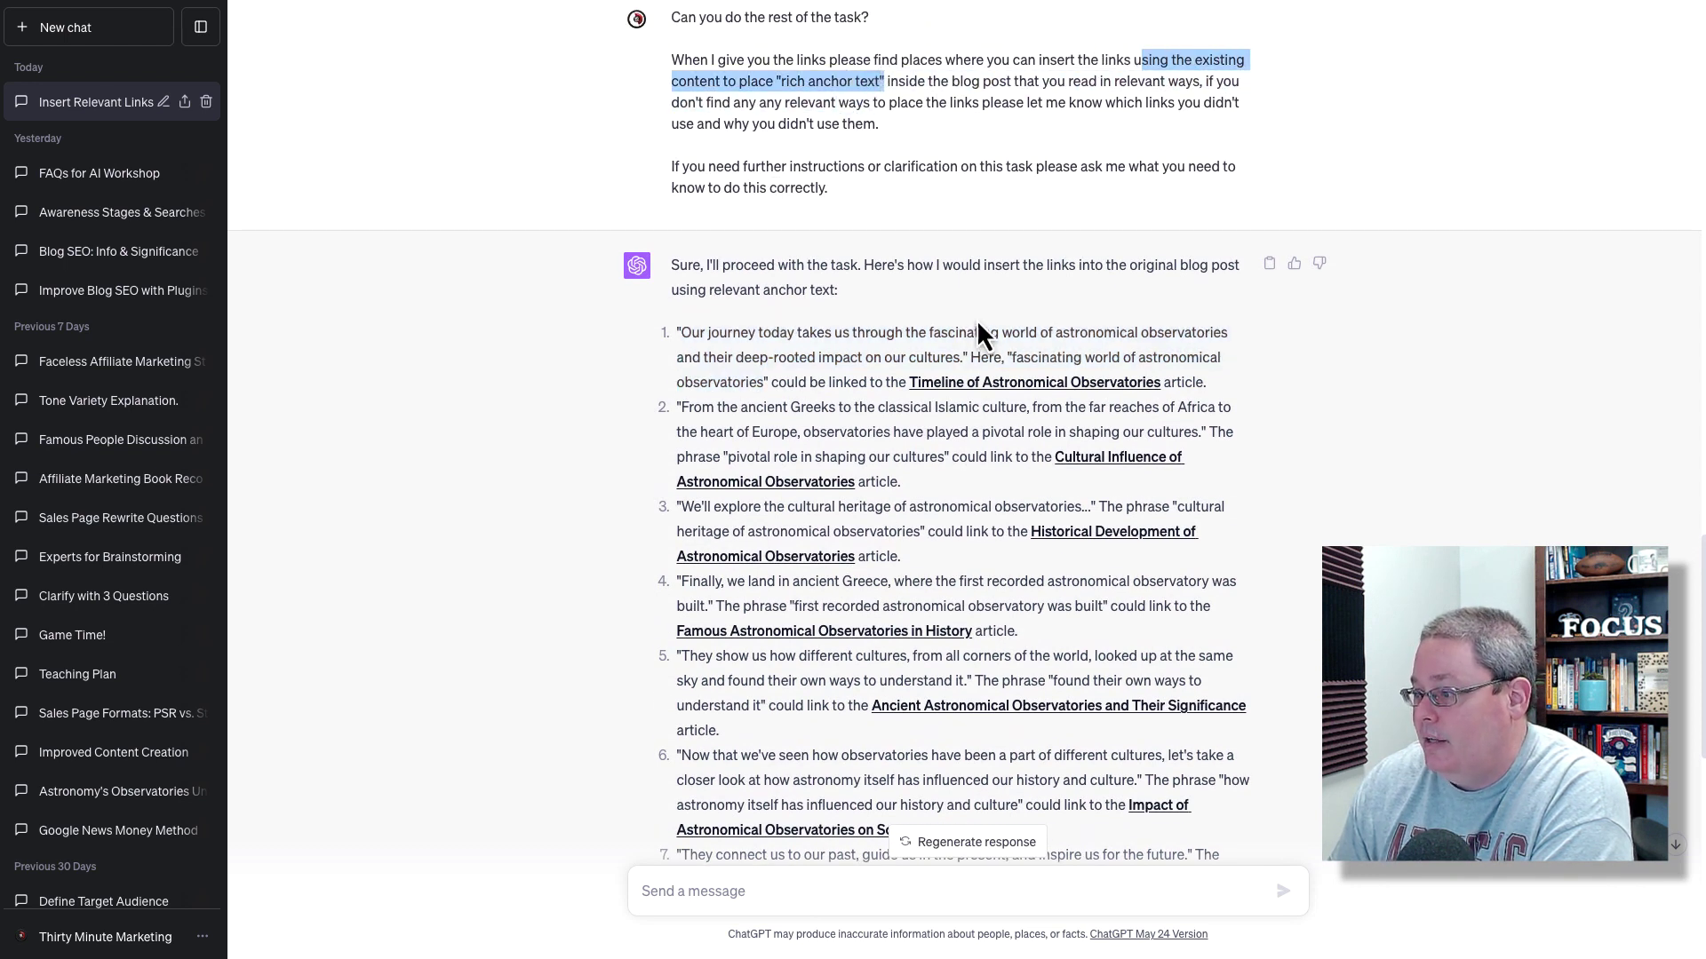
{"action": "scroll", "coordinate": [888, 304], "scroll_direction": "down", "scroll_amount": 3}
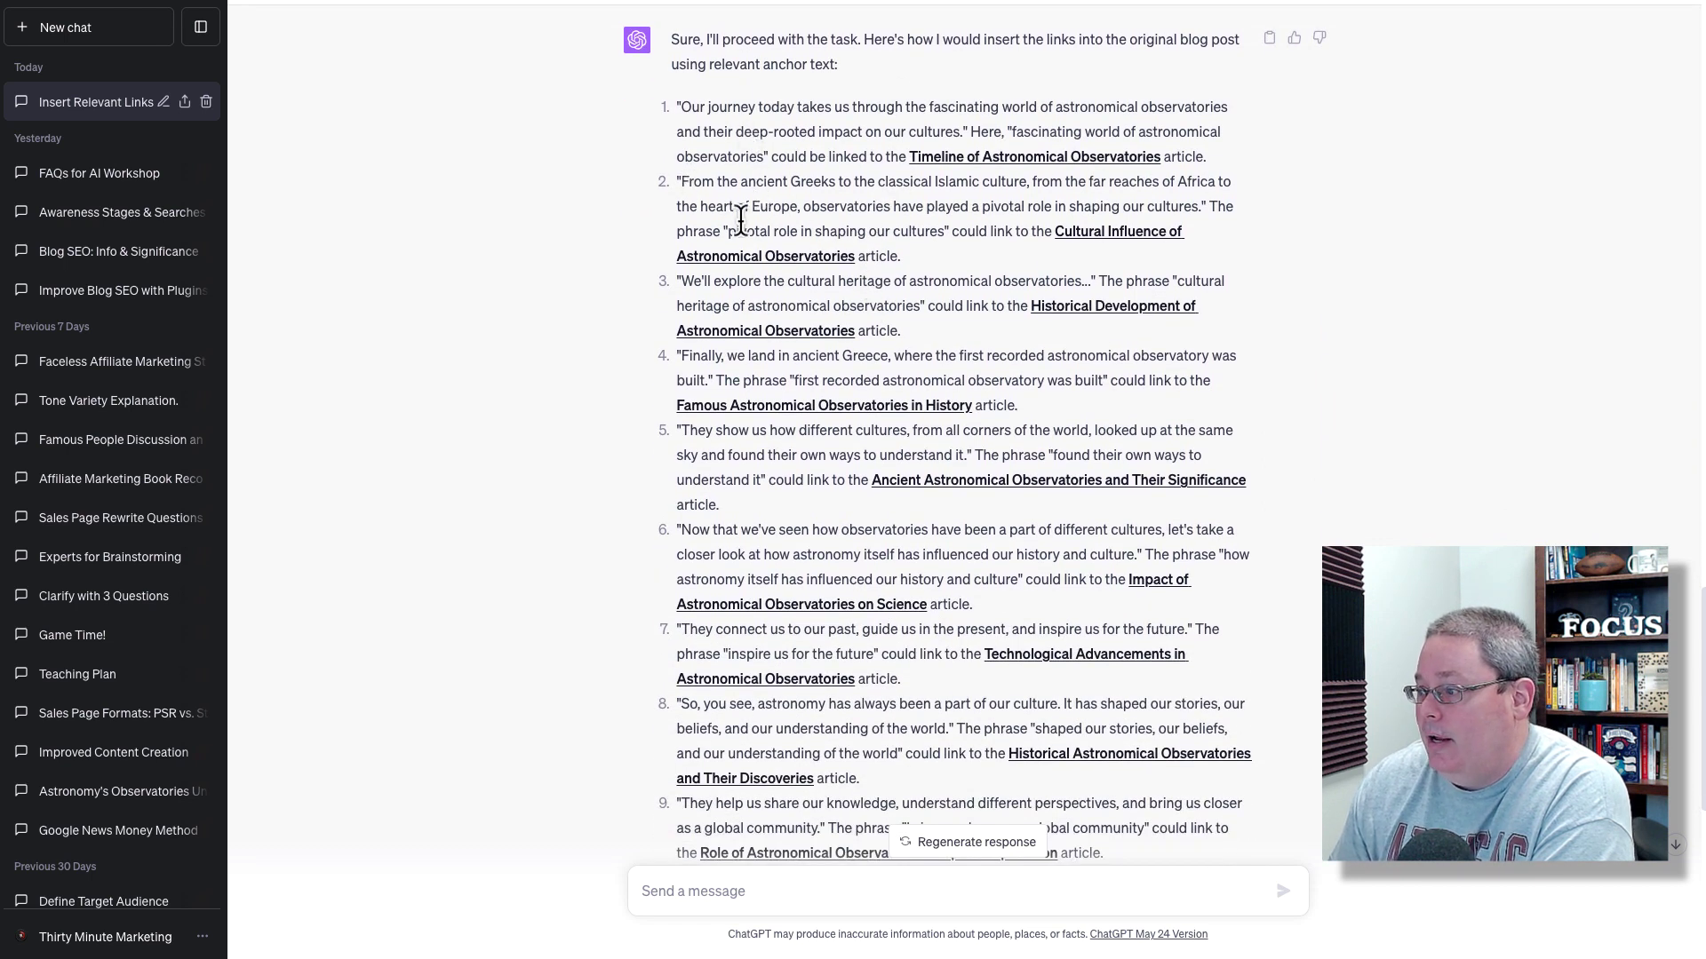
{"action": "left_click_drag", "start_coordinate": [681, 182], "coordinate": [1023, 186]}
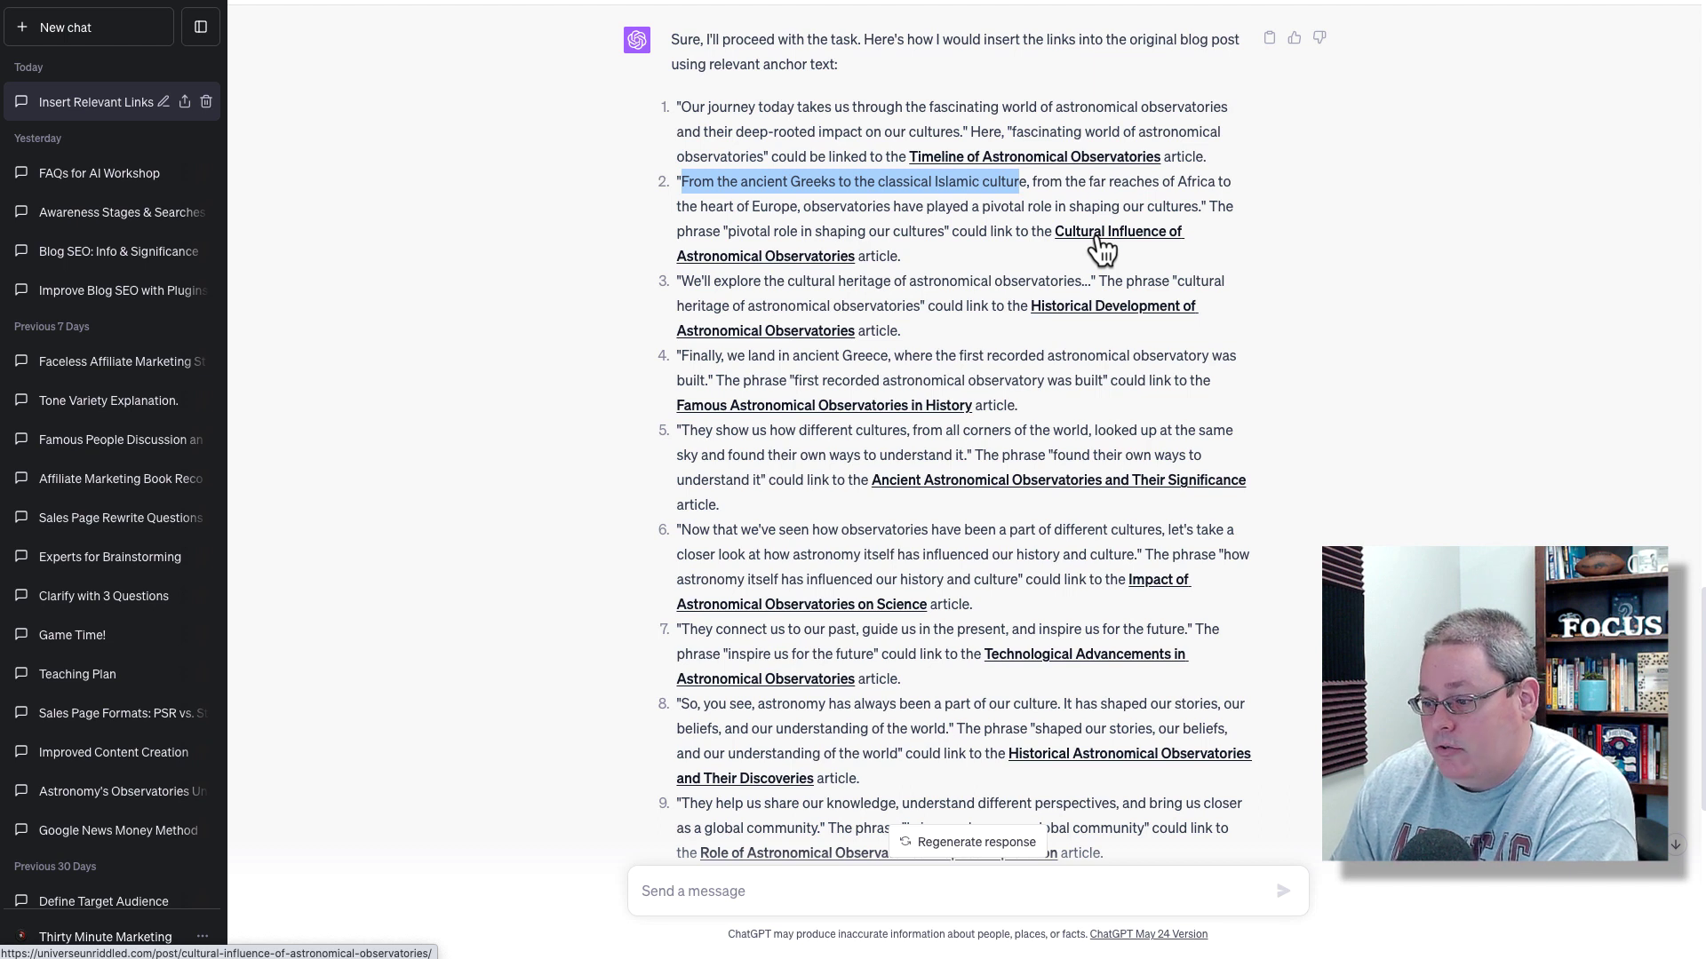
{"action": "left_click", "coordinate": [764, 271]}
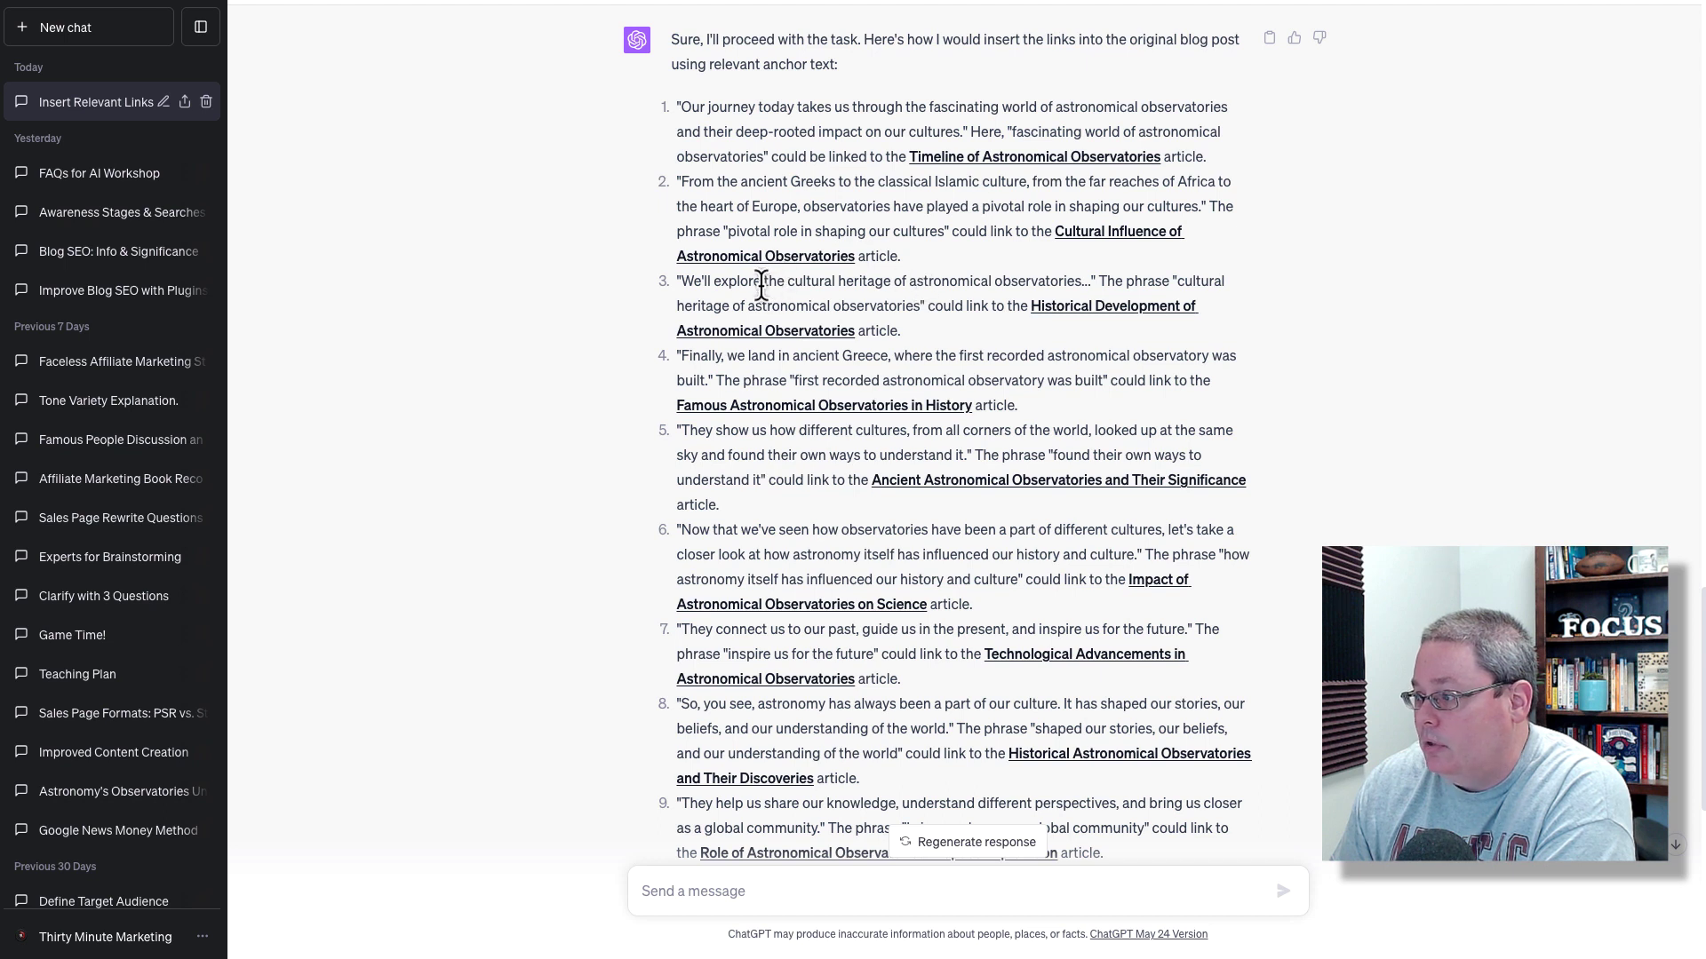
Copy "the cultural heritage of astronomical observatories" from the third suggestion and search for it in the Timeline post
{"action": "left_click_drag", "start_coordinate": [762, 281], "coordinate": [1082, 282]}
{"action": "right_click", "coordinate": [1058, 281]}
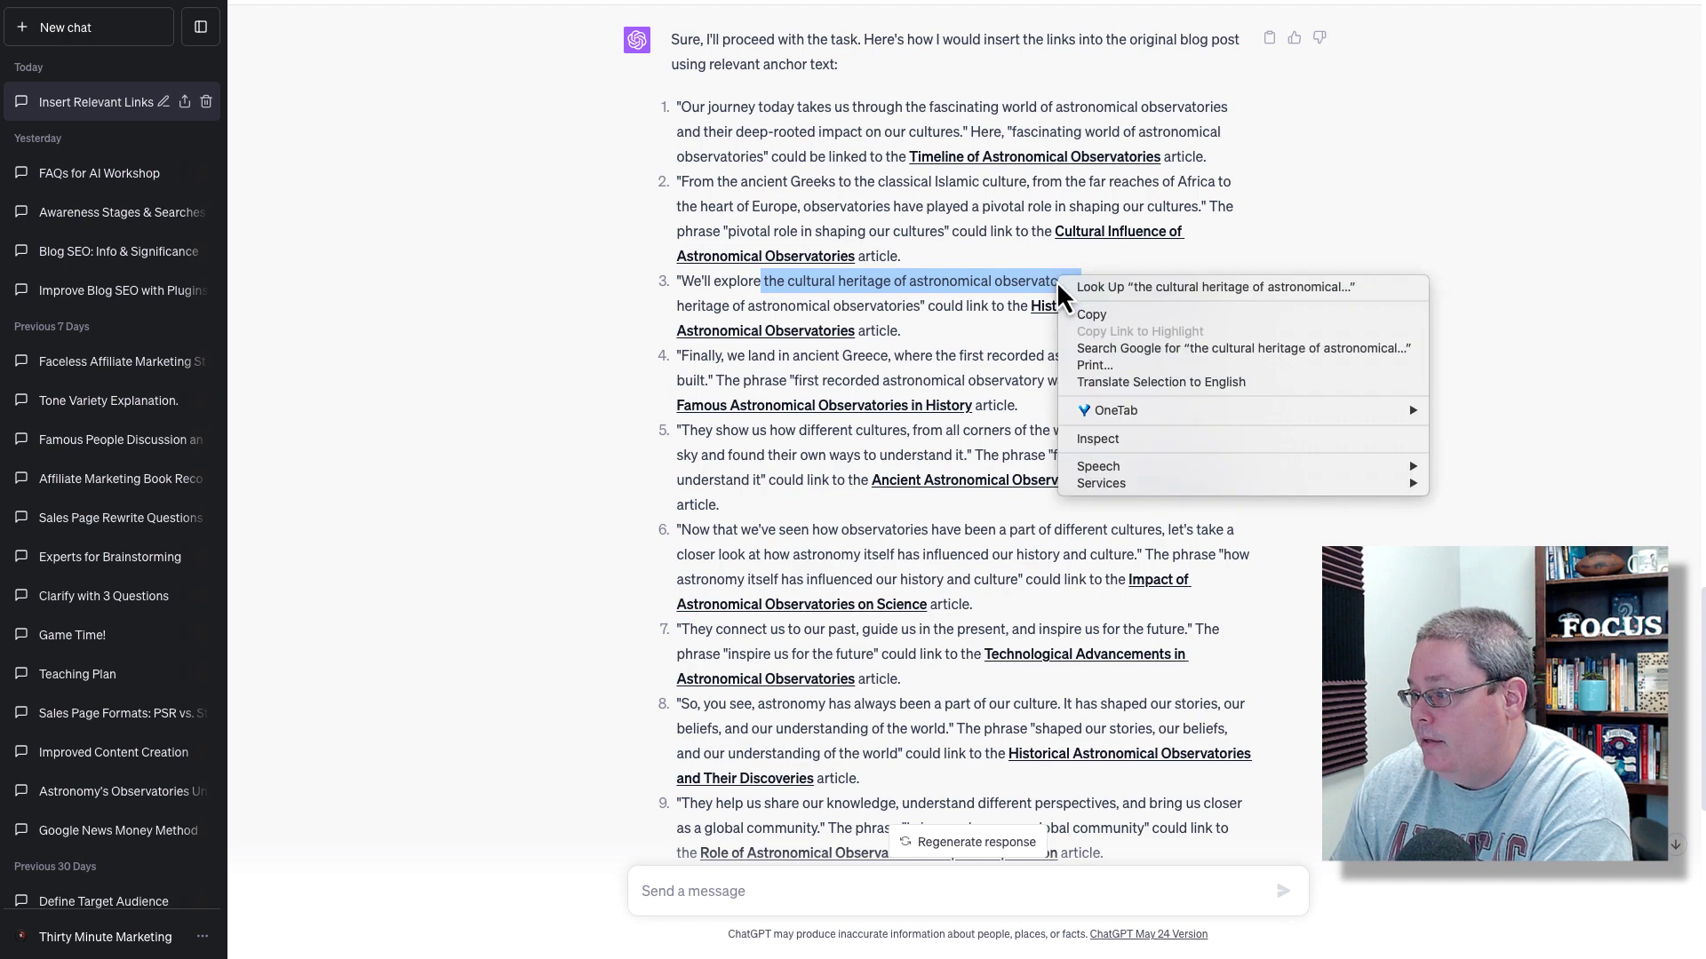
{"action": "left_click", "coordinate": [1091, 316]}
{"action": "key", "text": "ctrl+Tab"}
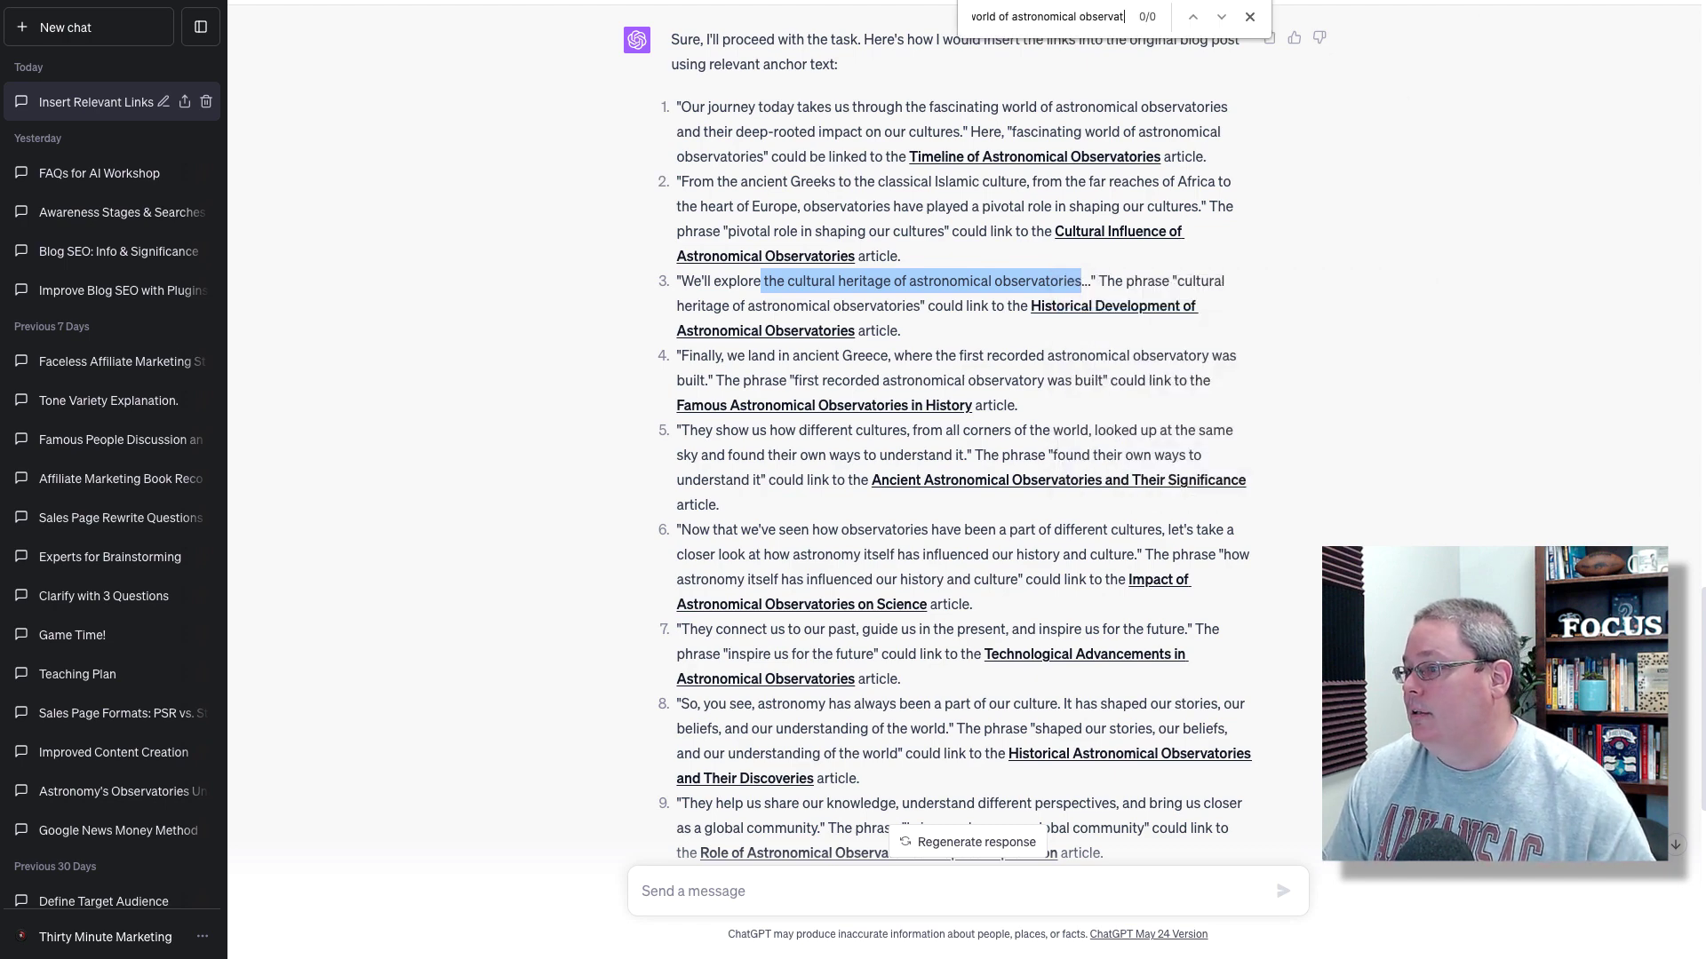
{"action": "triple_click", "coordinate": [1004, 16]}
{"action": "key", "text": "ctrl+v"}
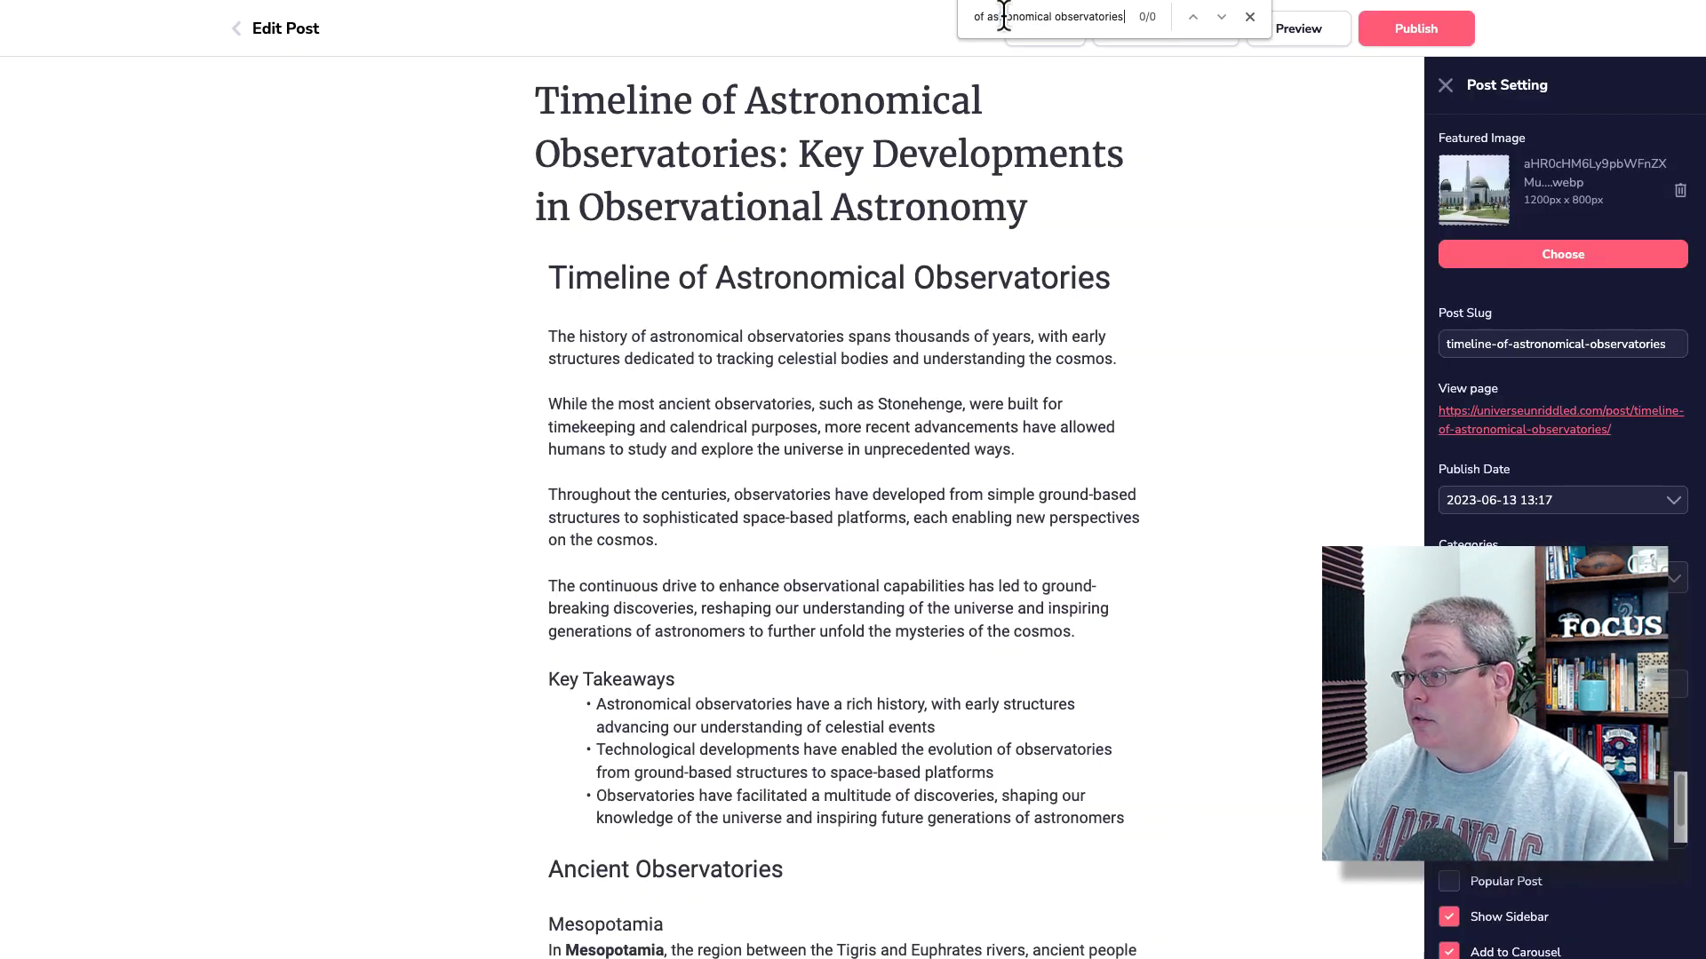
{"action": "left_click", "coordinate": [1249, 17]}
Exit the Timeline post, reopen The Evolution of Astronomical Observatories in the editor and check it for the third suggestion's phrase
{"action": "left_click", "coordinate": [1044, 33]}
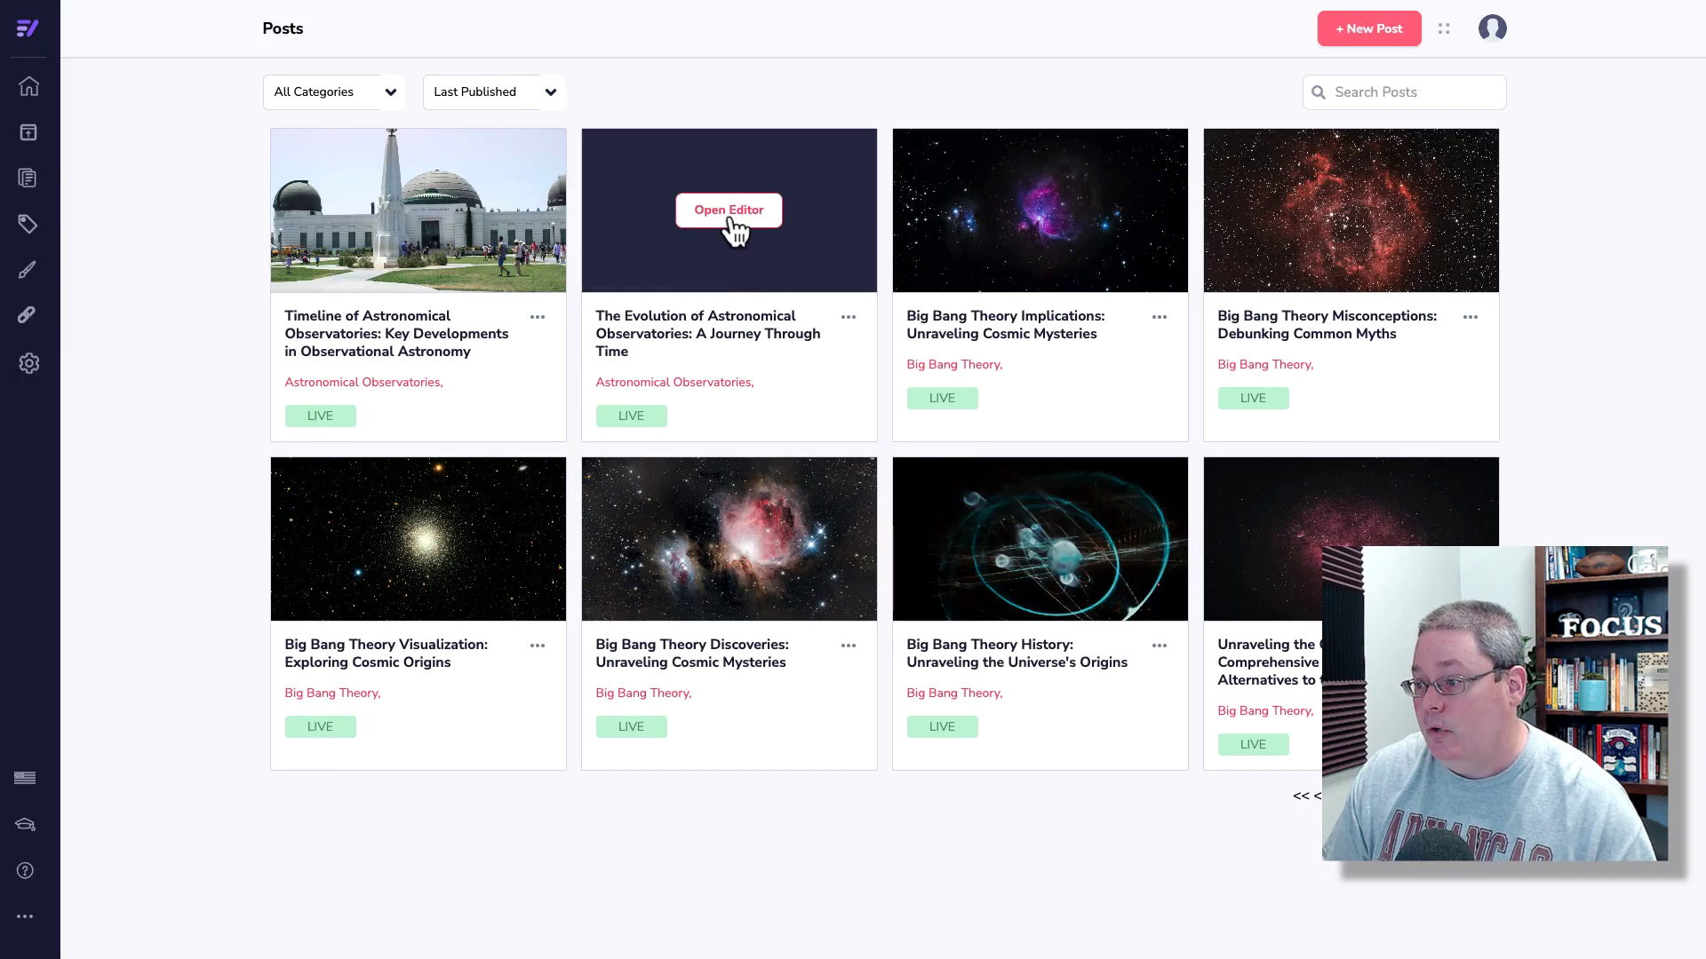
{"action": "mouse_move", "coordinate": [438, 231]}
{"action": "mouse_move", "coordinate": [708, 236]}
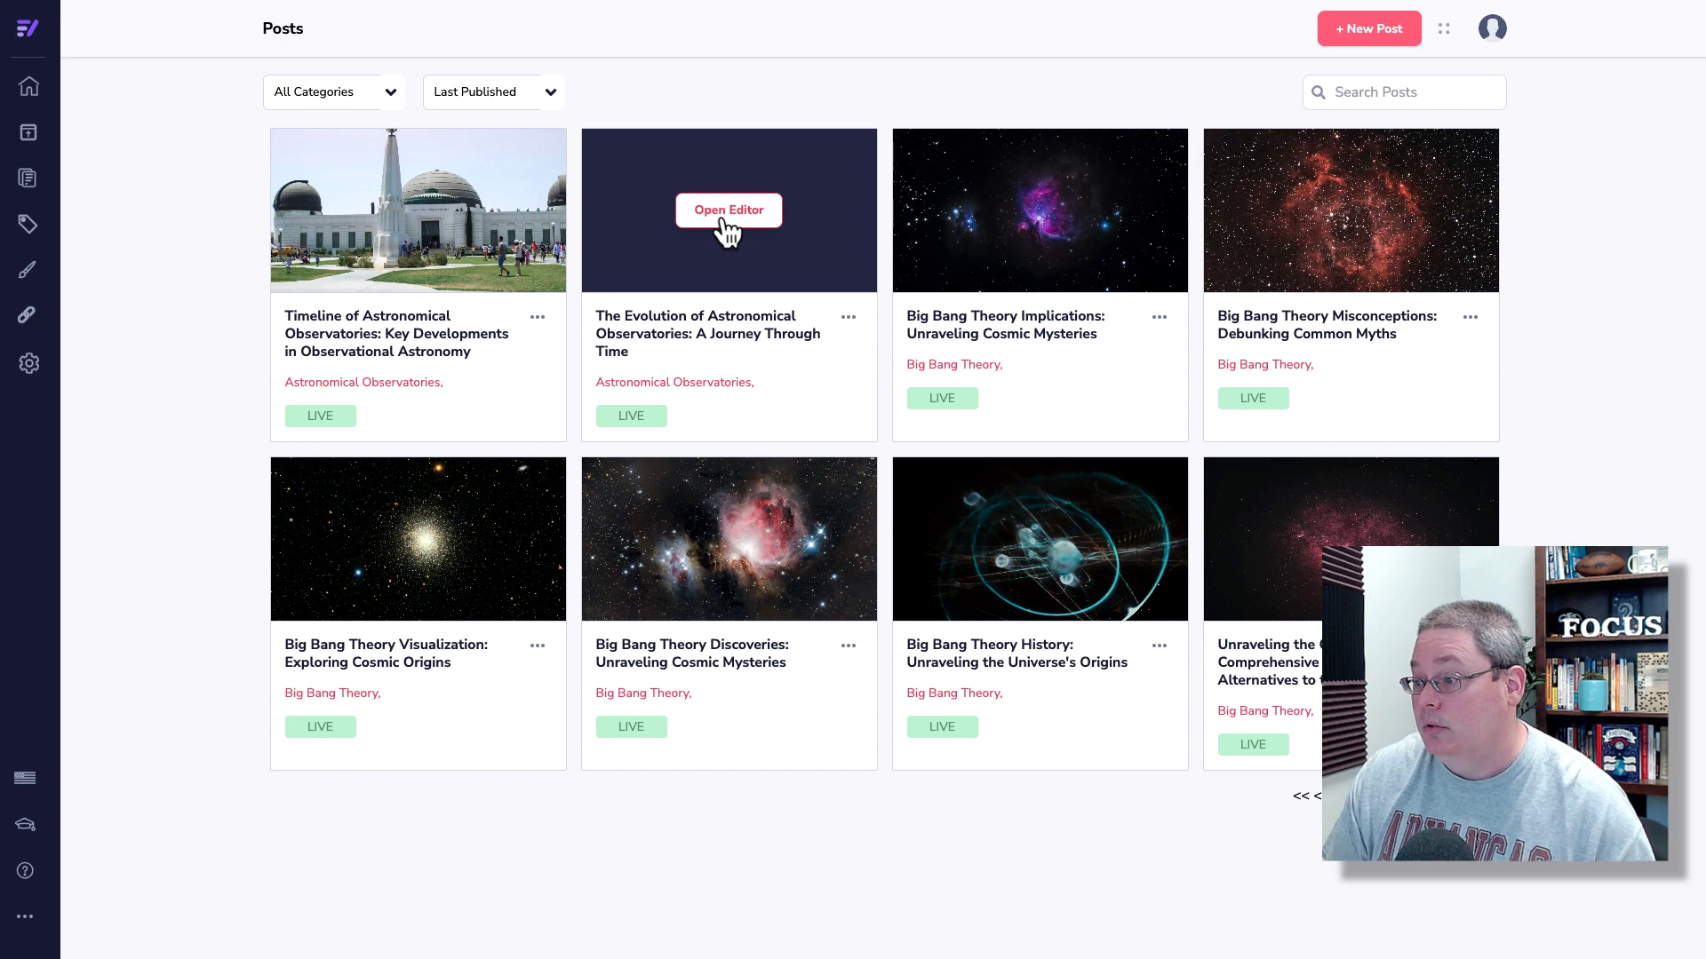
{"action": "left_click", "coordinate": [727, 213]}
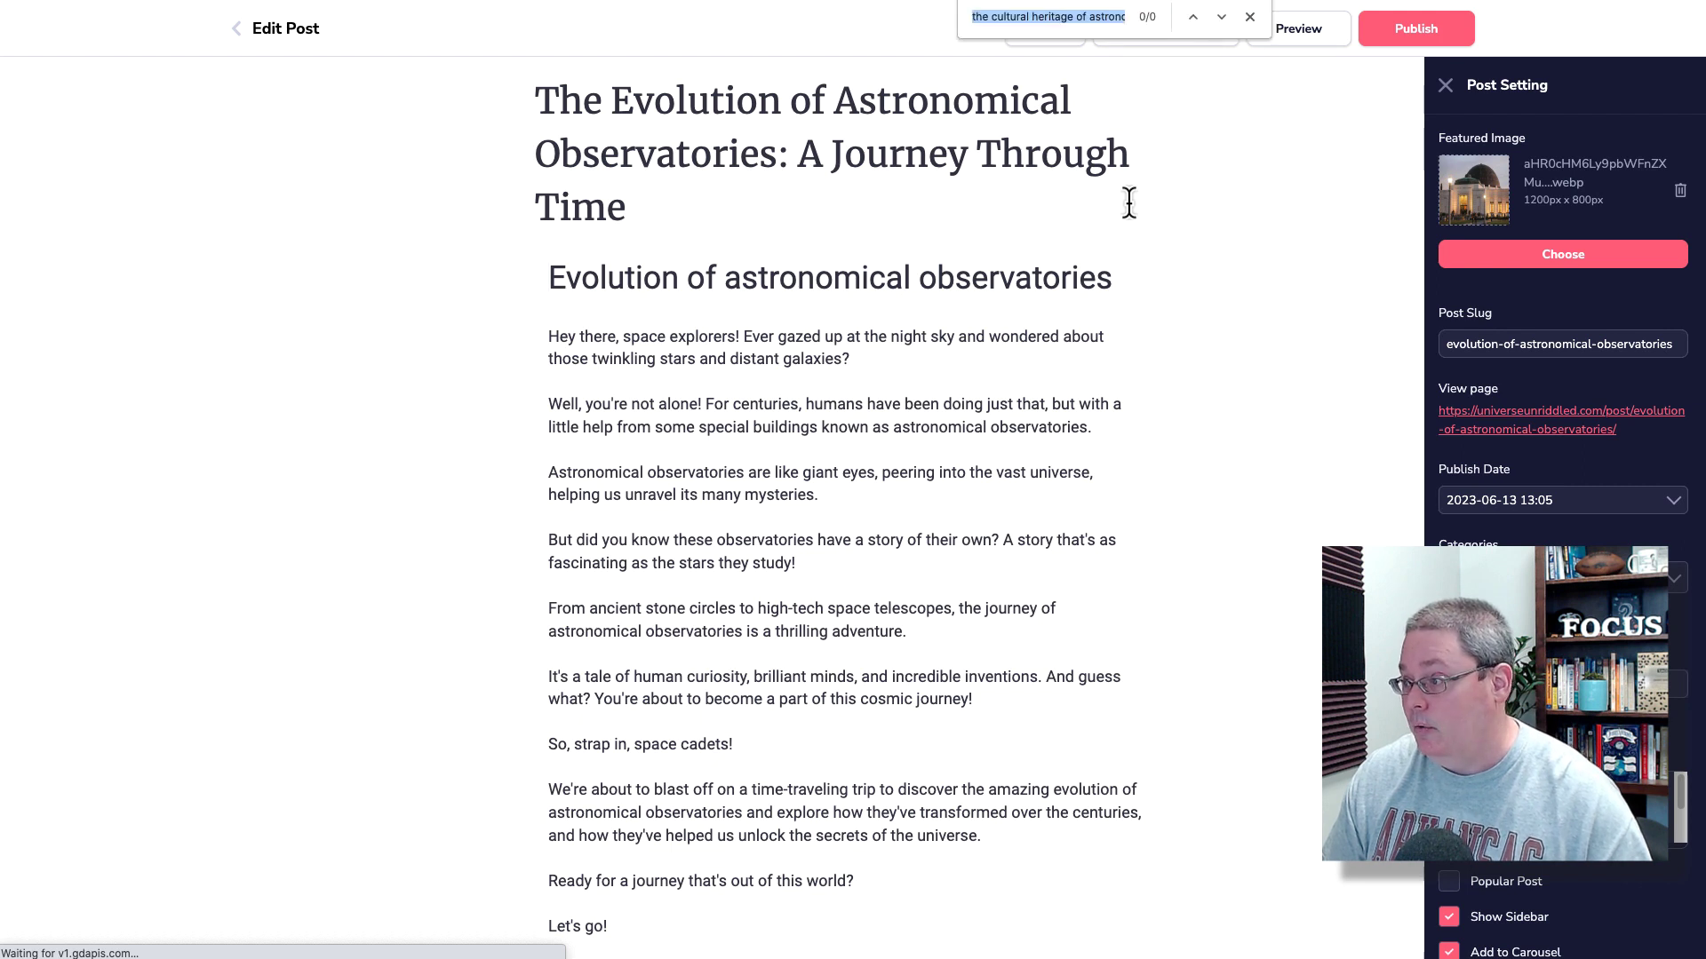
{"action": "key", "text": "End"}
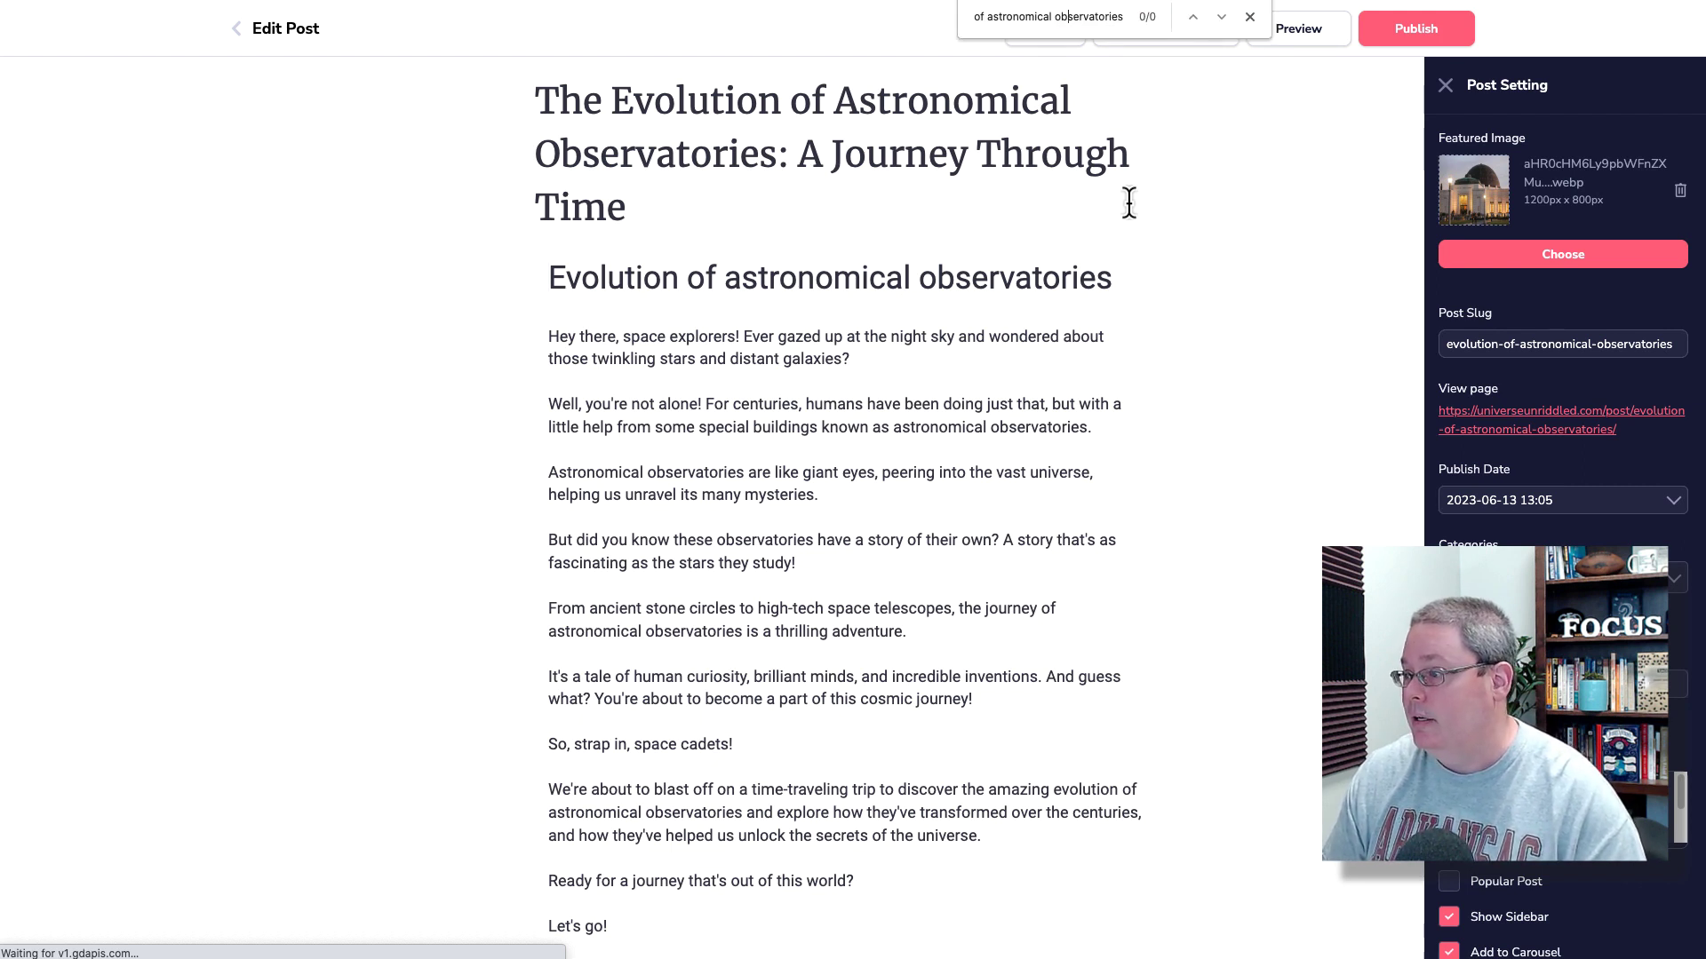
{"action": "key", "text": "Escape"}
In ChatGPT, compare the prompt's "evolution-of-astronomical-observatories" address with the open post, and review the supplied link list and placement suggestions
{"action": "key", "text": "ctrl+Tab"}
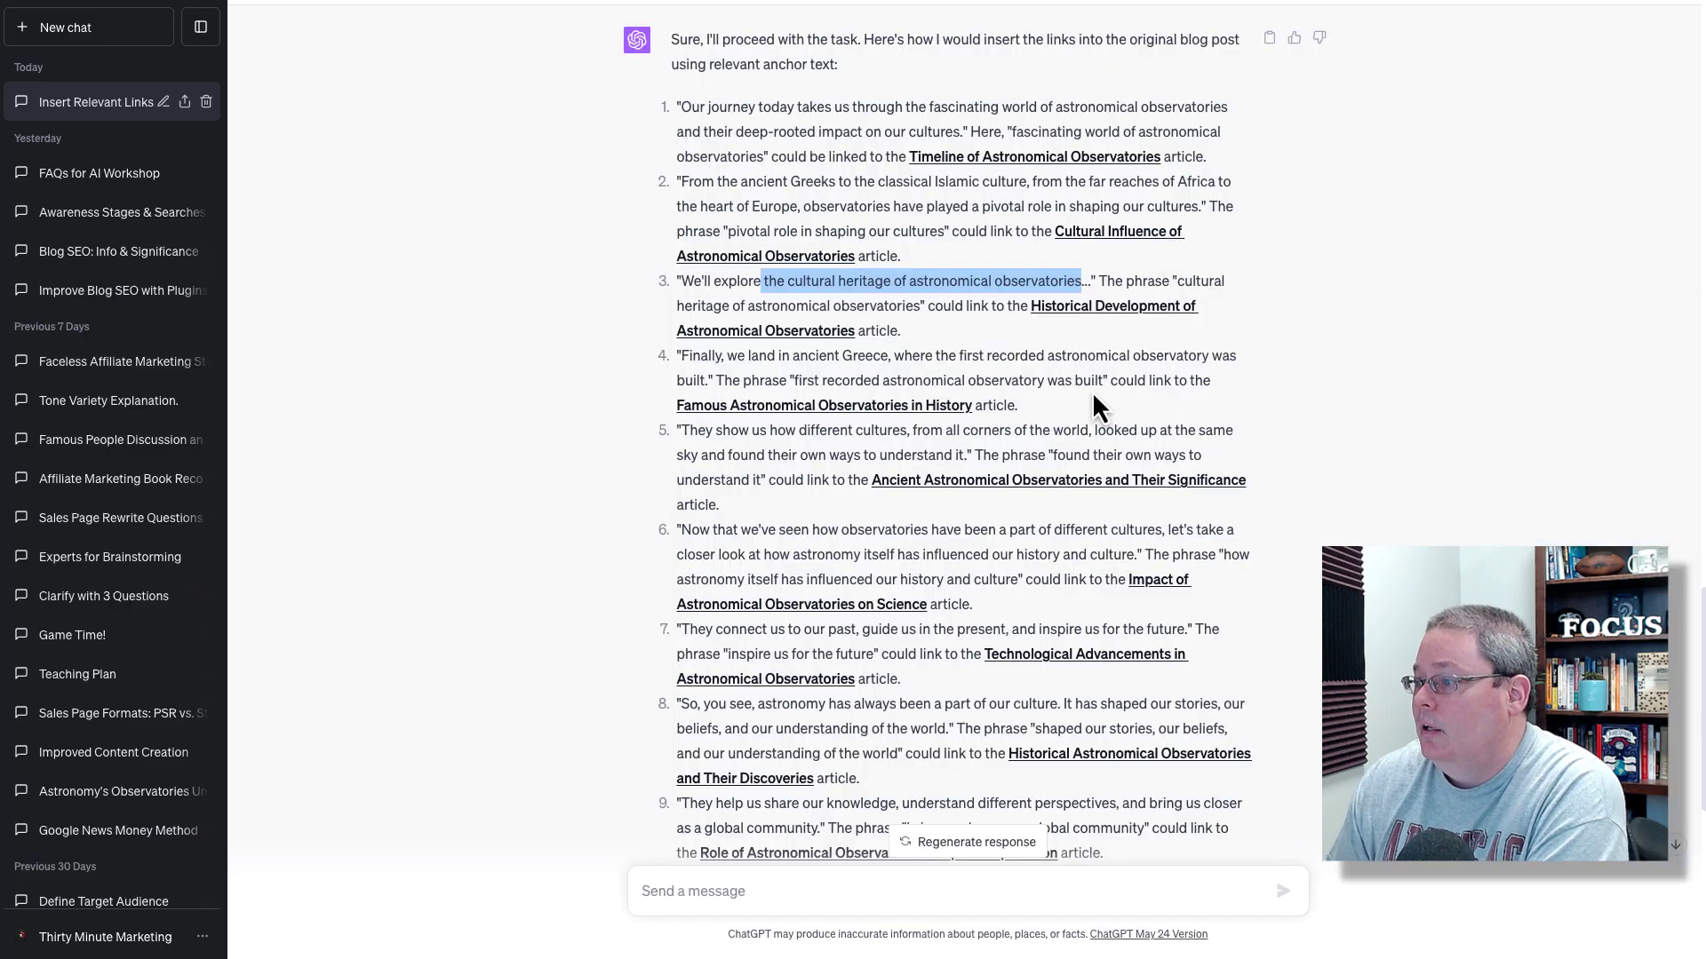
{"action": "scroll", "coordinate": [1093, 397], "scroll_direction": "up", "scroll_amount": 20}
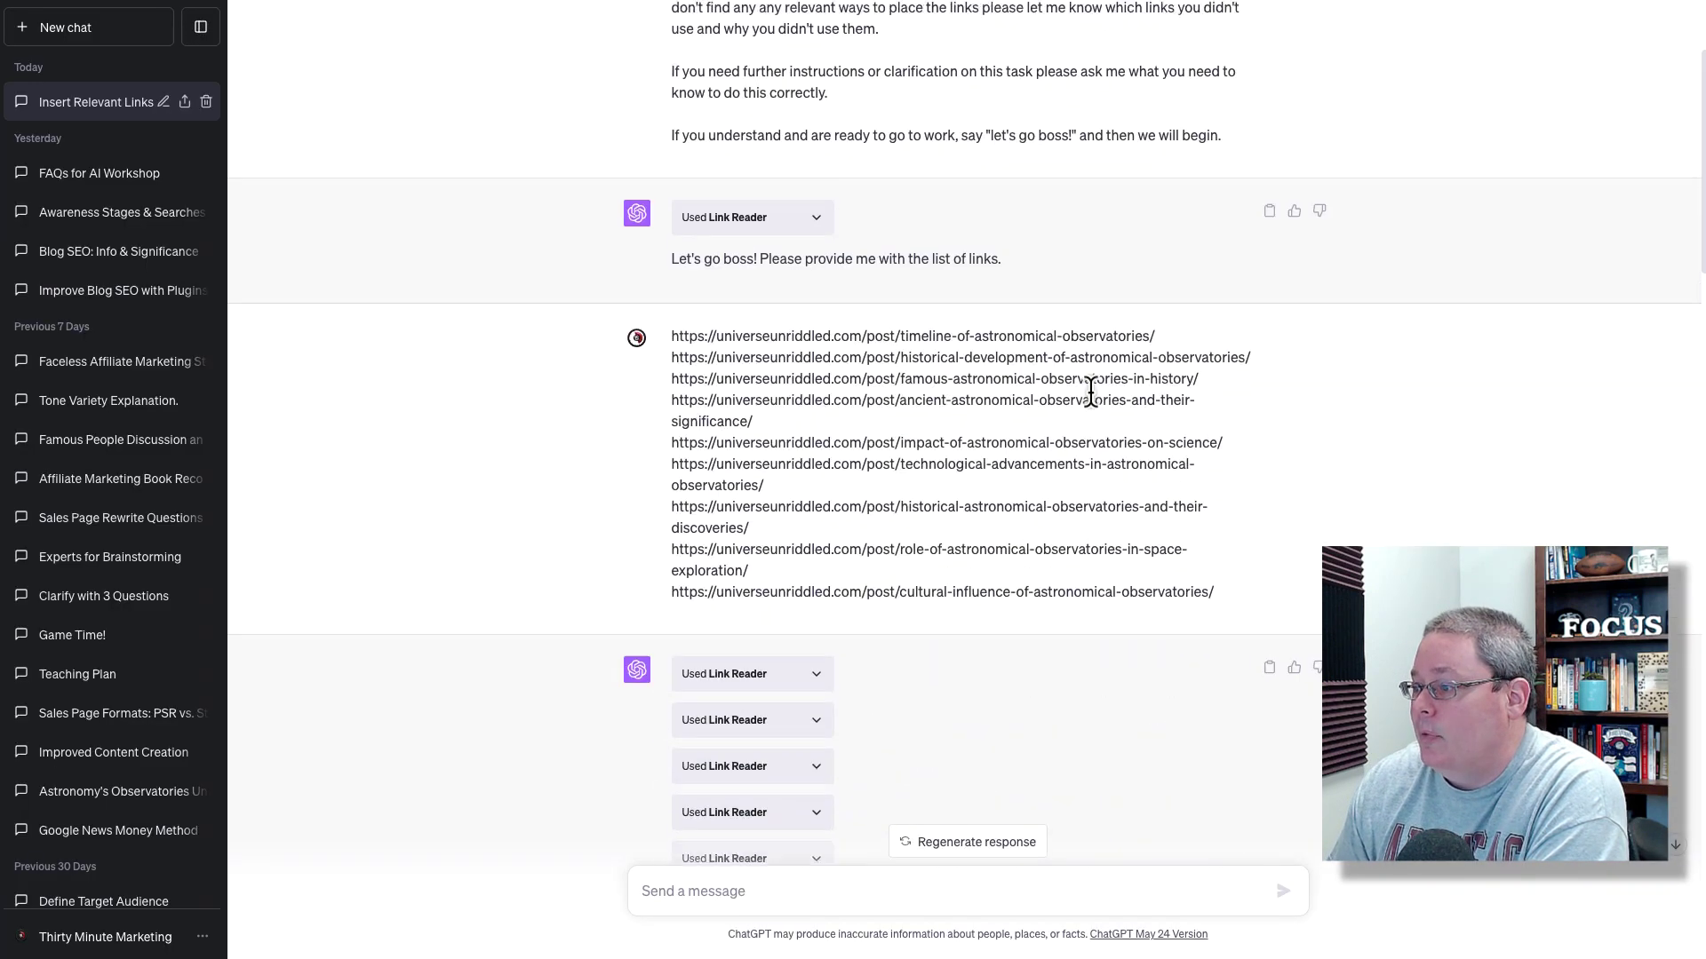
{"action": "scroll", "coordinate": [1090, 391], "scroll_direction": "up", "scroll_amount": 2}
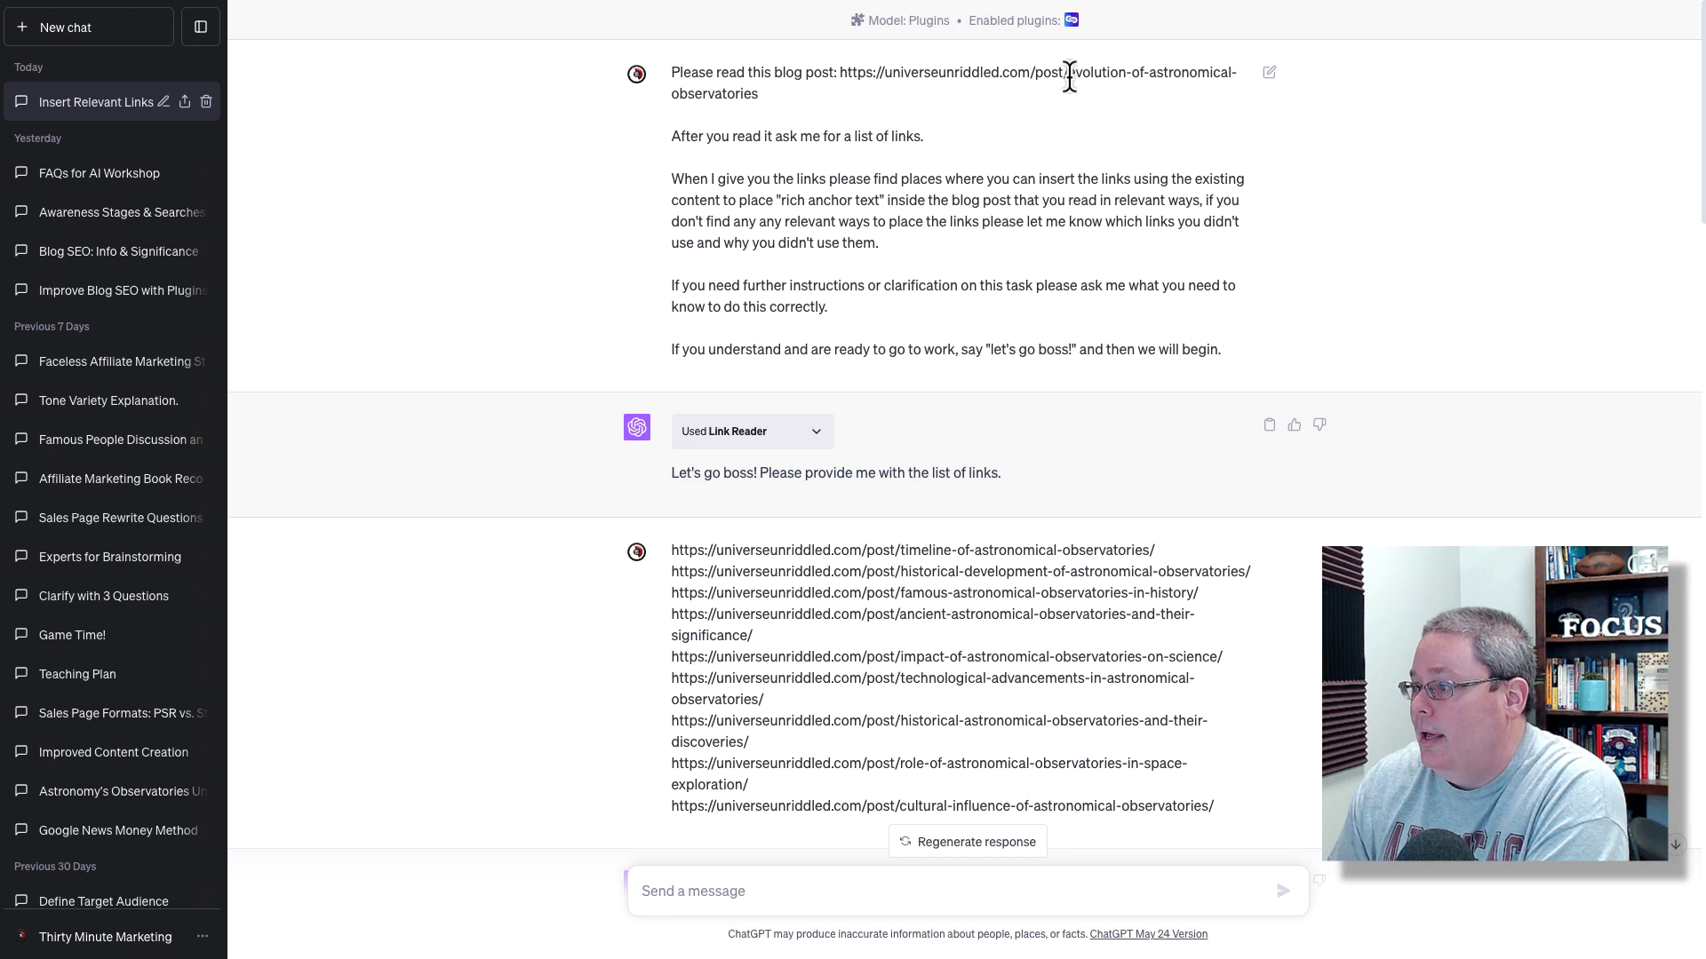
{"action": "left_click_drag", "start_coordinate": [1069, 75], "coordinate": [1165, 92]}
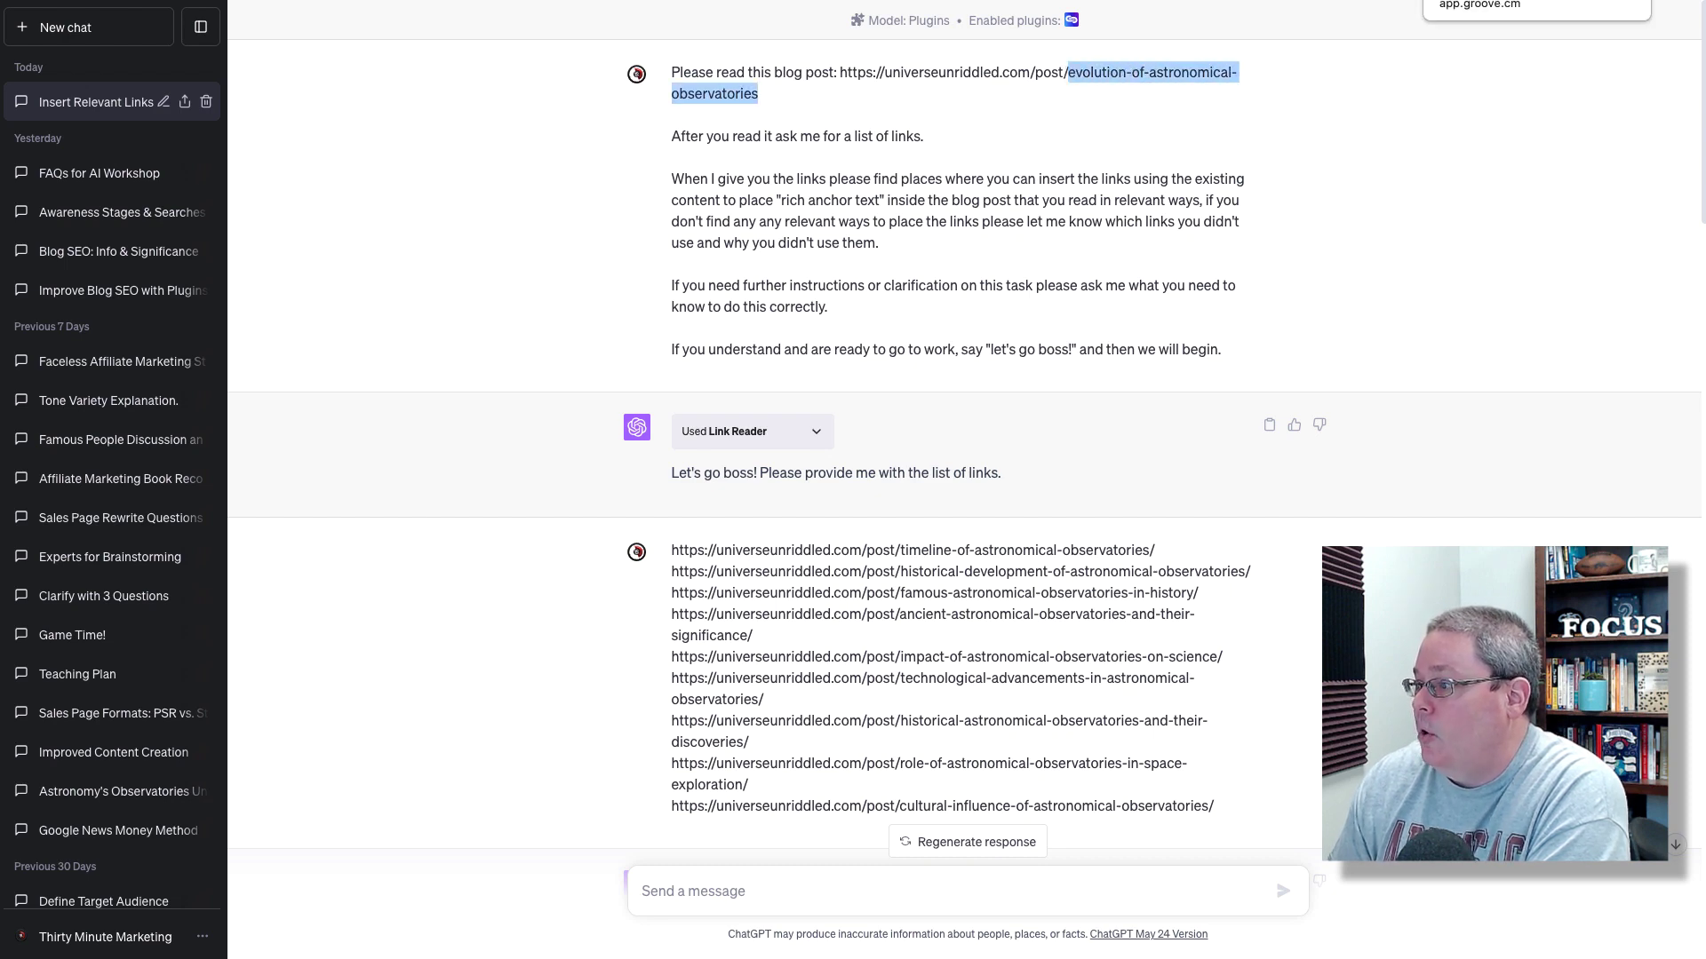
{"action": "key", "text": "ctrl+Tab"}
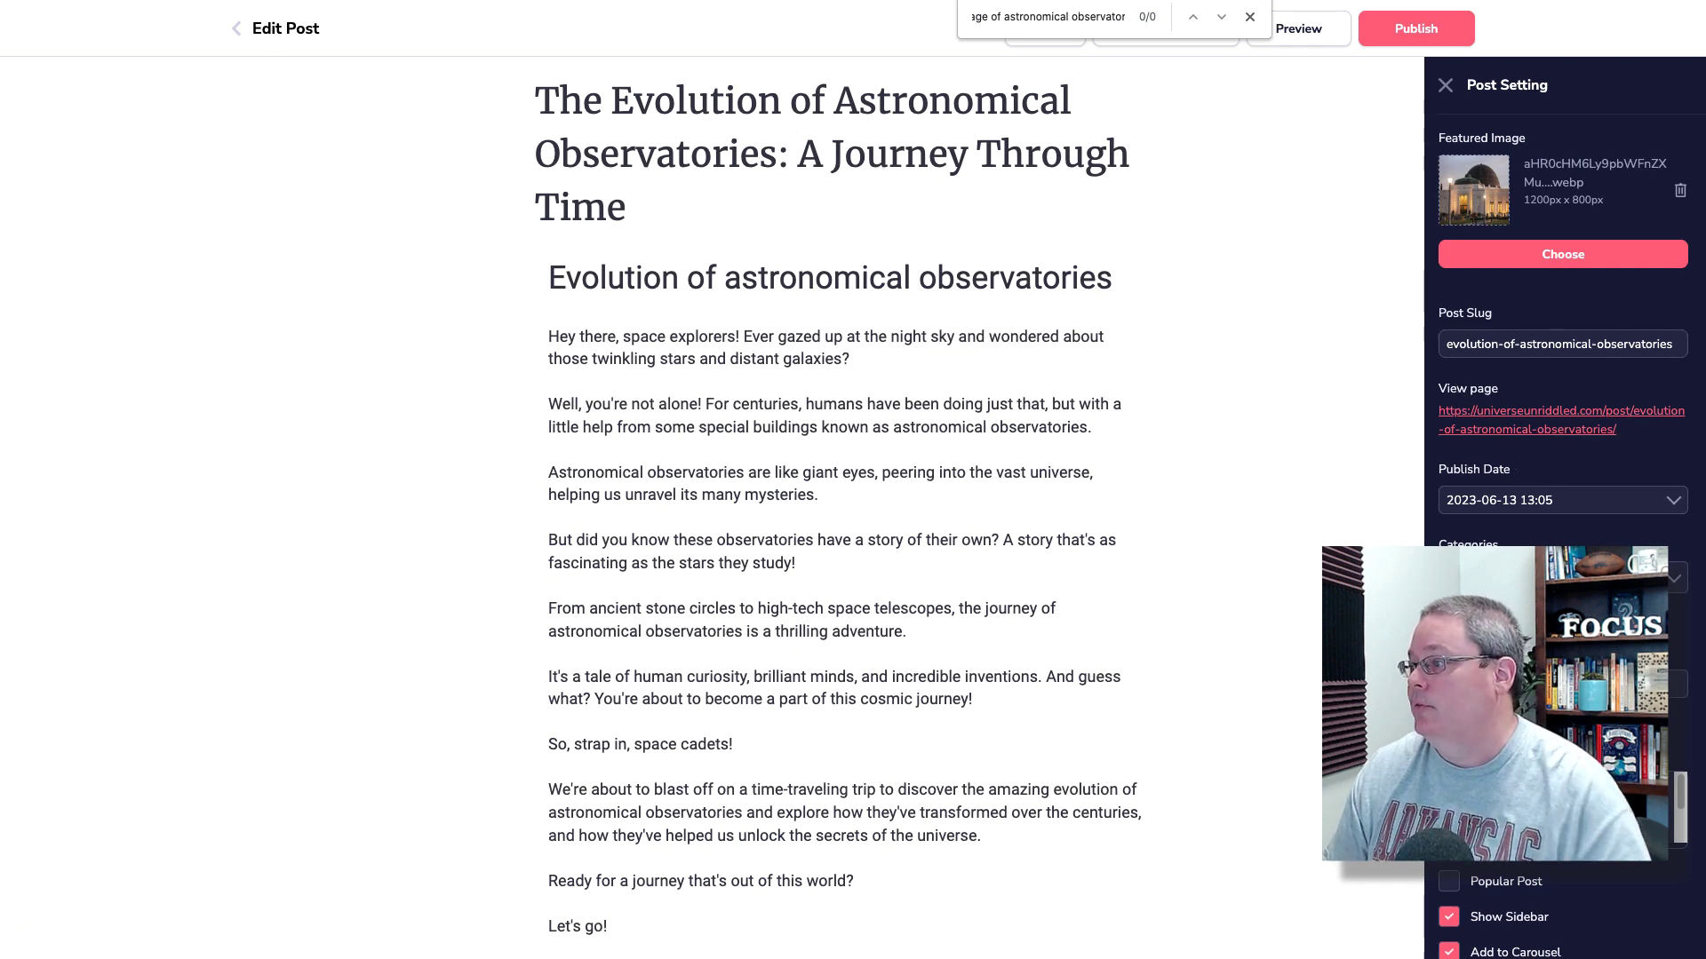
{"action": "key", "text": "ctrl+shift+Tab"}
{"action": "scroll", "coordinate": [986, 399], "scroll_direction": "down", "scroll_amount": 10}
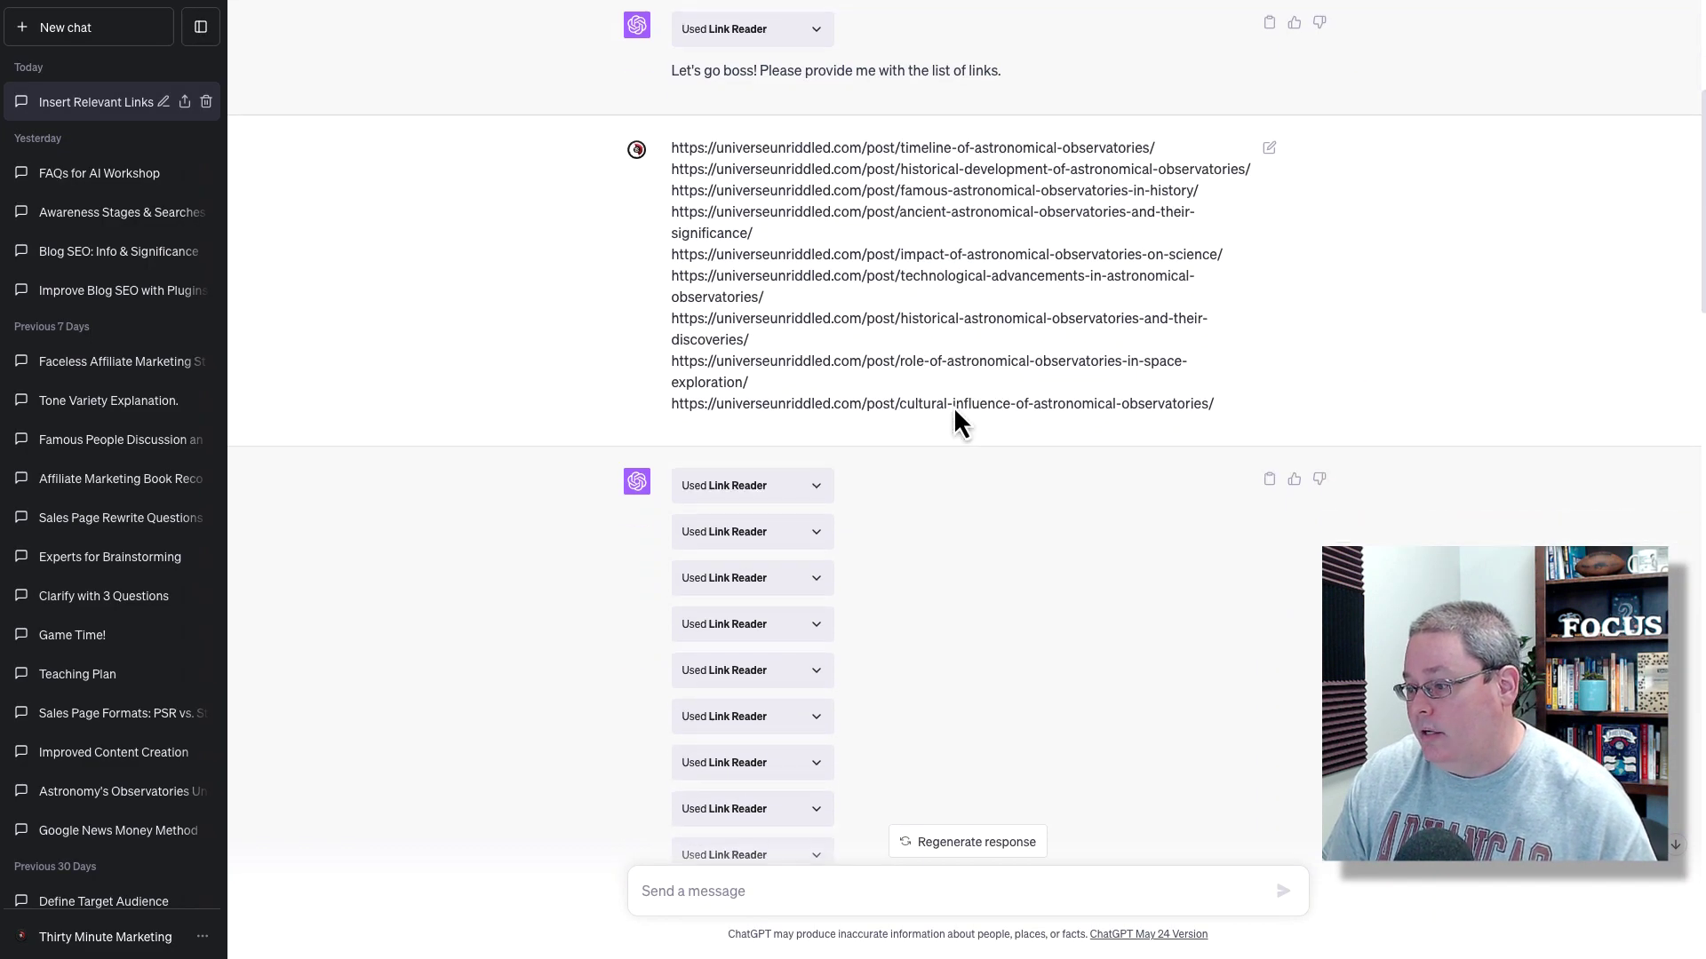
{"action": "scroll", "coordinate": [953, 414], "scroll_direction": "down", "scroll_amount": 15}
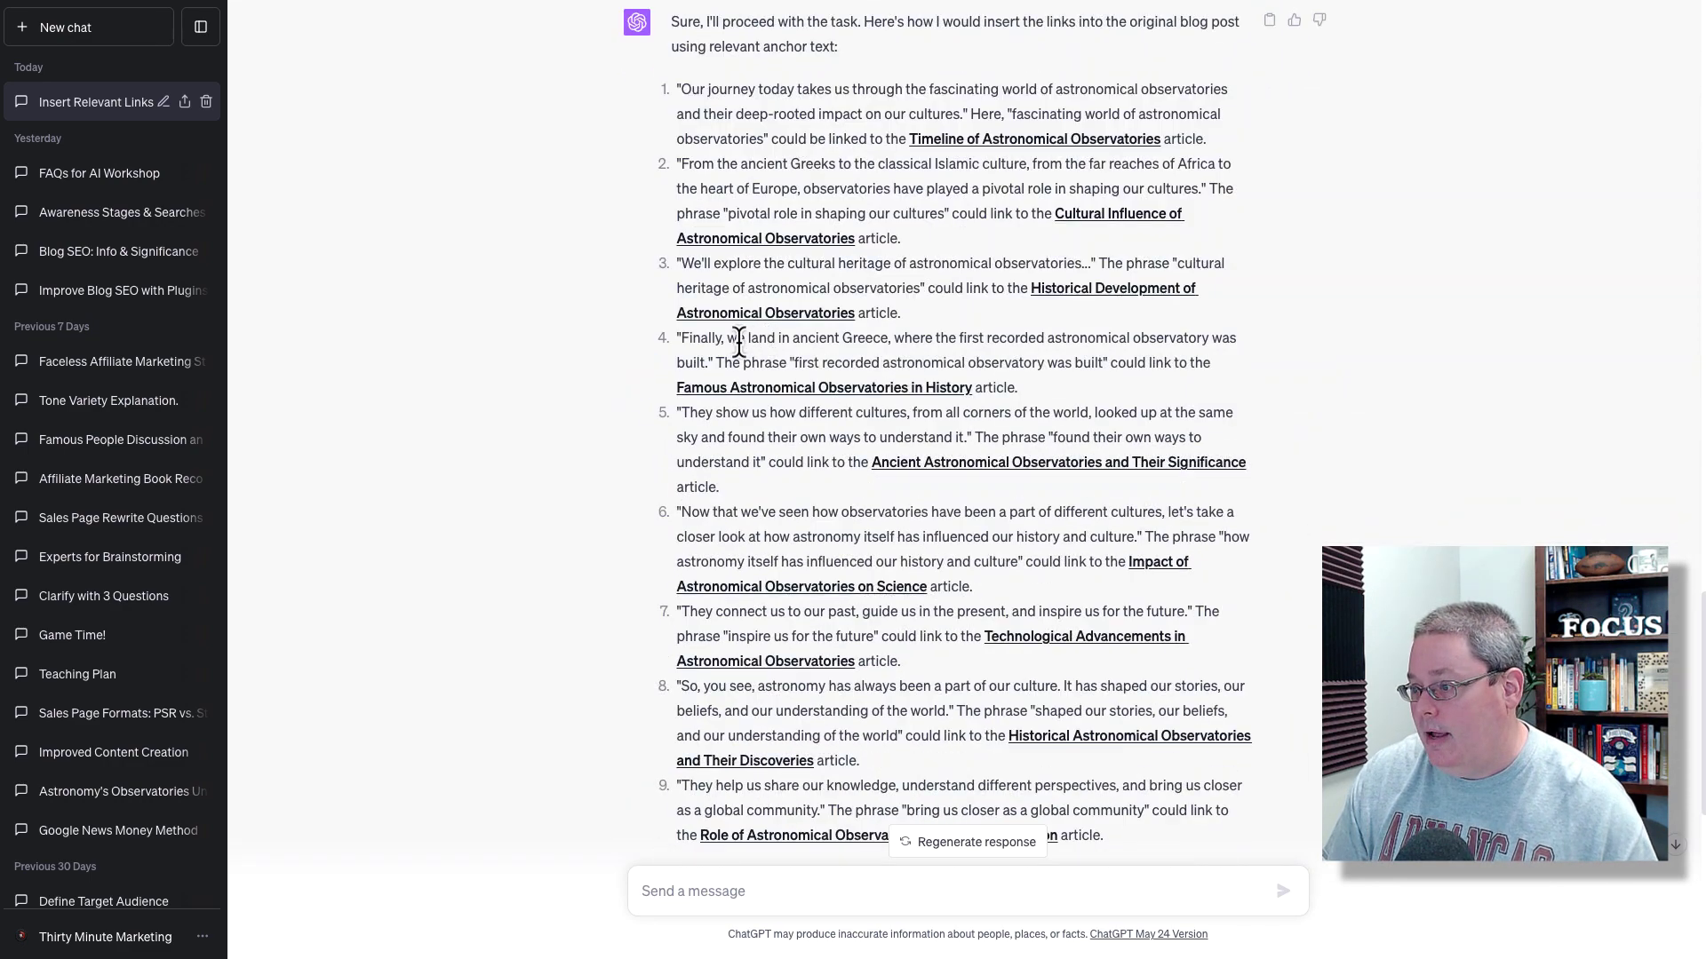
Copy "we land in ancient Greece" from the fourth suggestion, search for it in the open Evolution post, and exit the post editor
{"action": "left_click_drag", "start_coordinate": [725, 338], "coordinate": [886, 339]}
{"action": "key", "text": "ctrl+c"}
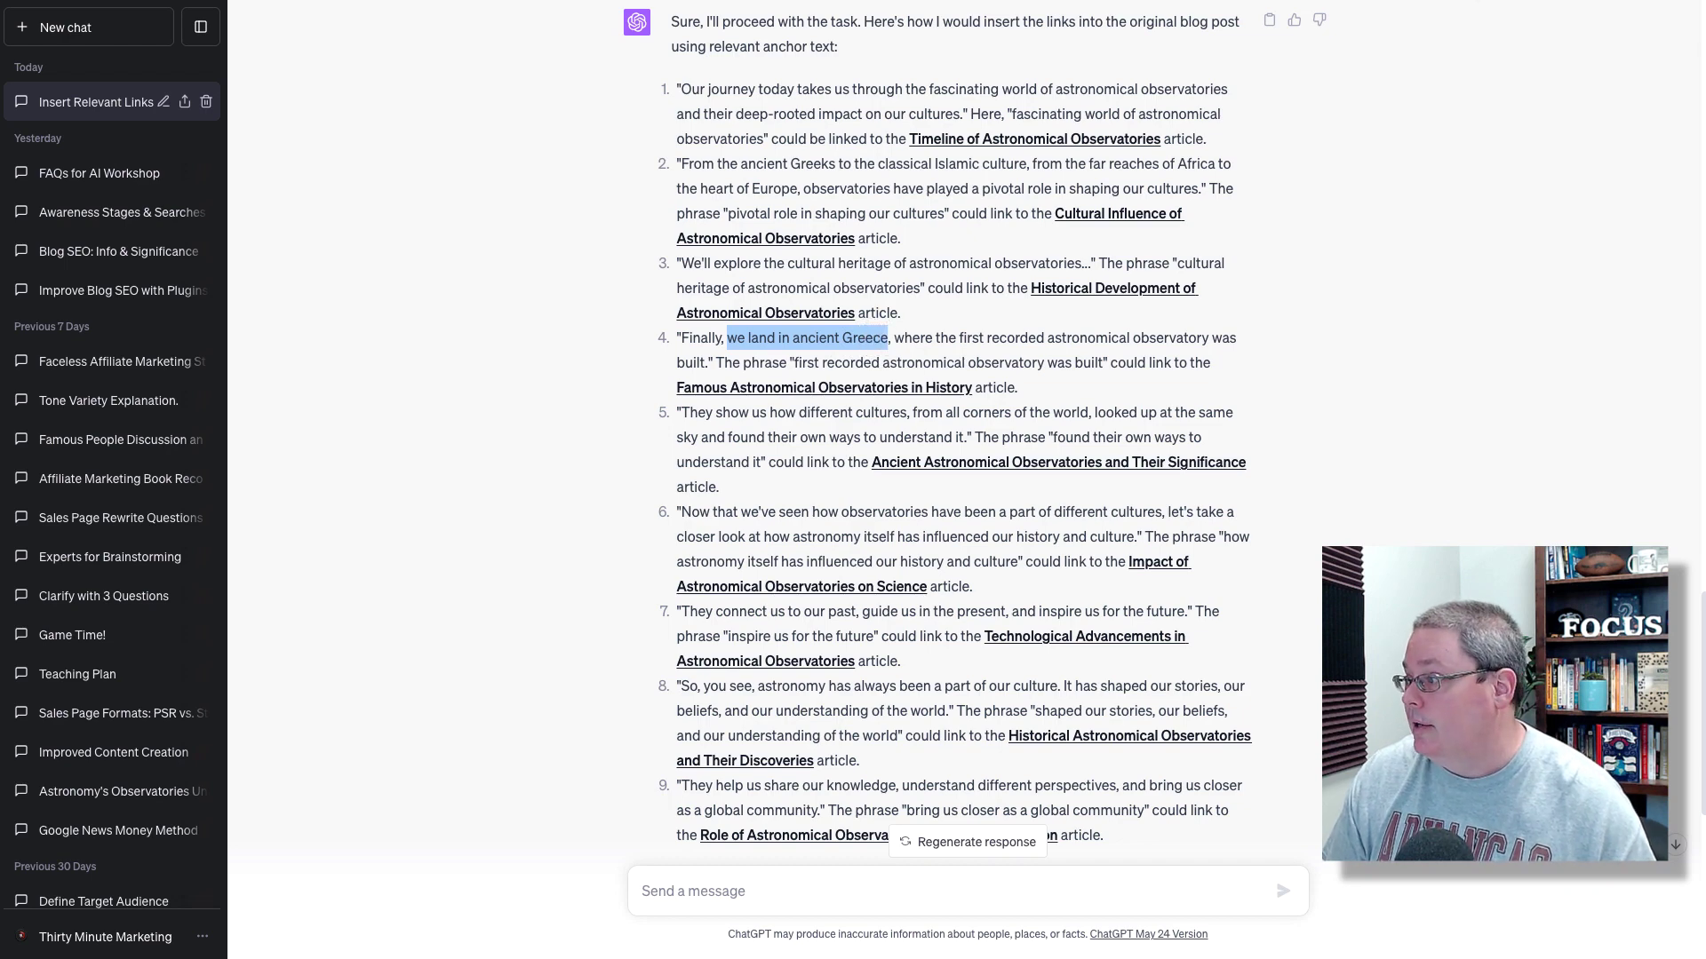
{"action": "key", "text": "ctrl+Tab"}
{"action": "triple_click", "coordinate": [1031, 16]}
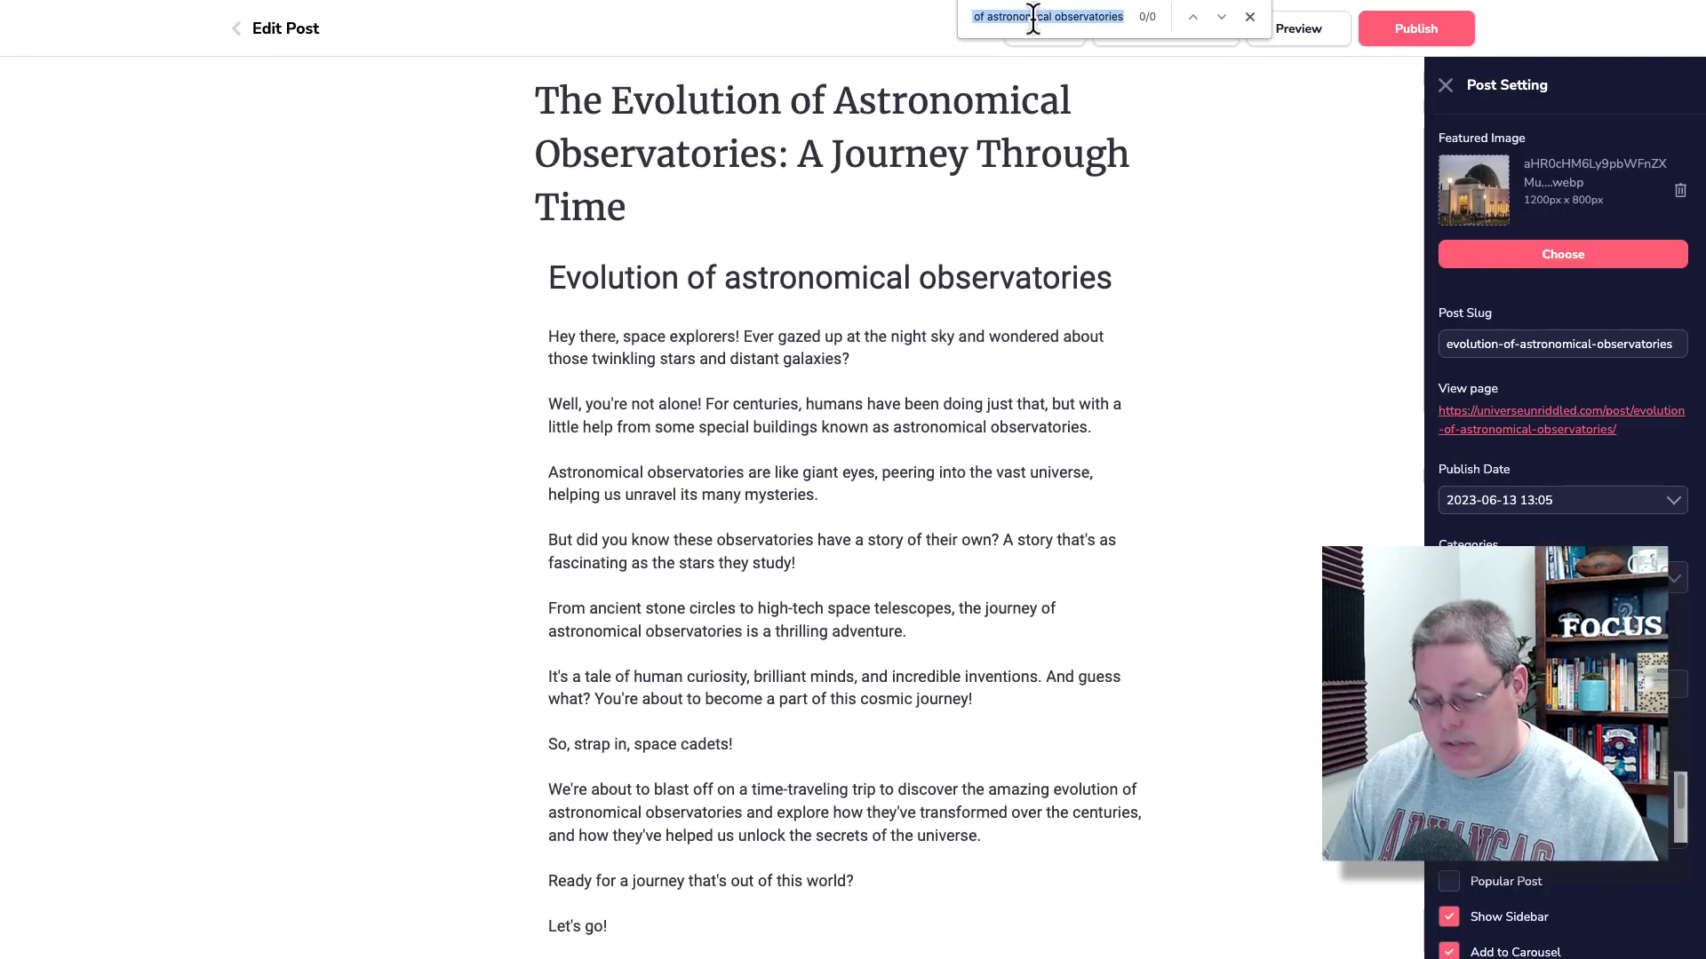
{"action": "key", "text": "ctrl+v"}
{"action": "left_click", "coordinate": [1251, 18]}
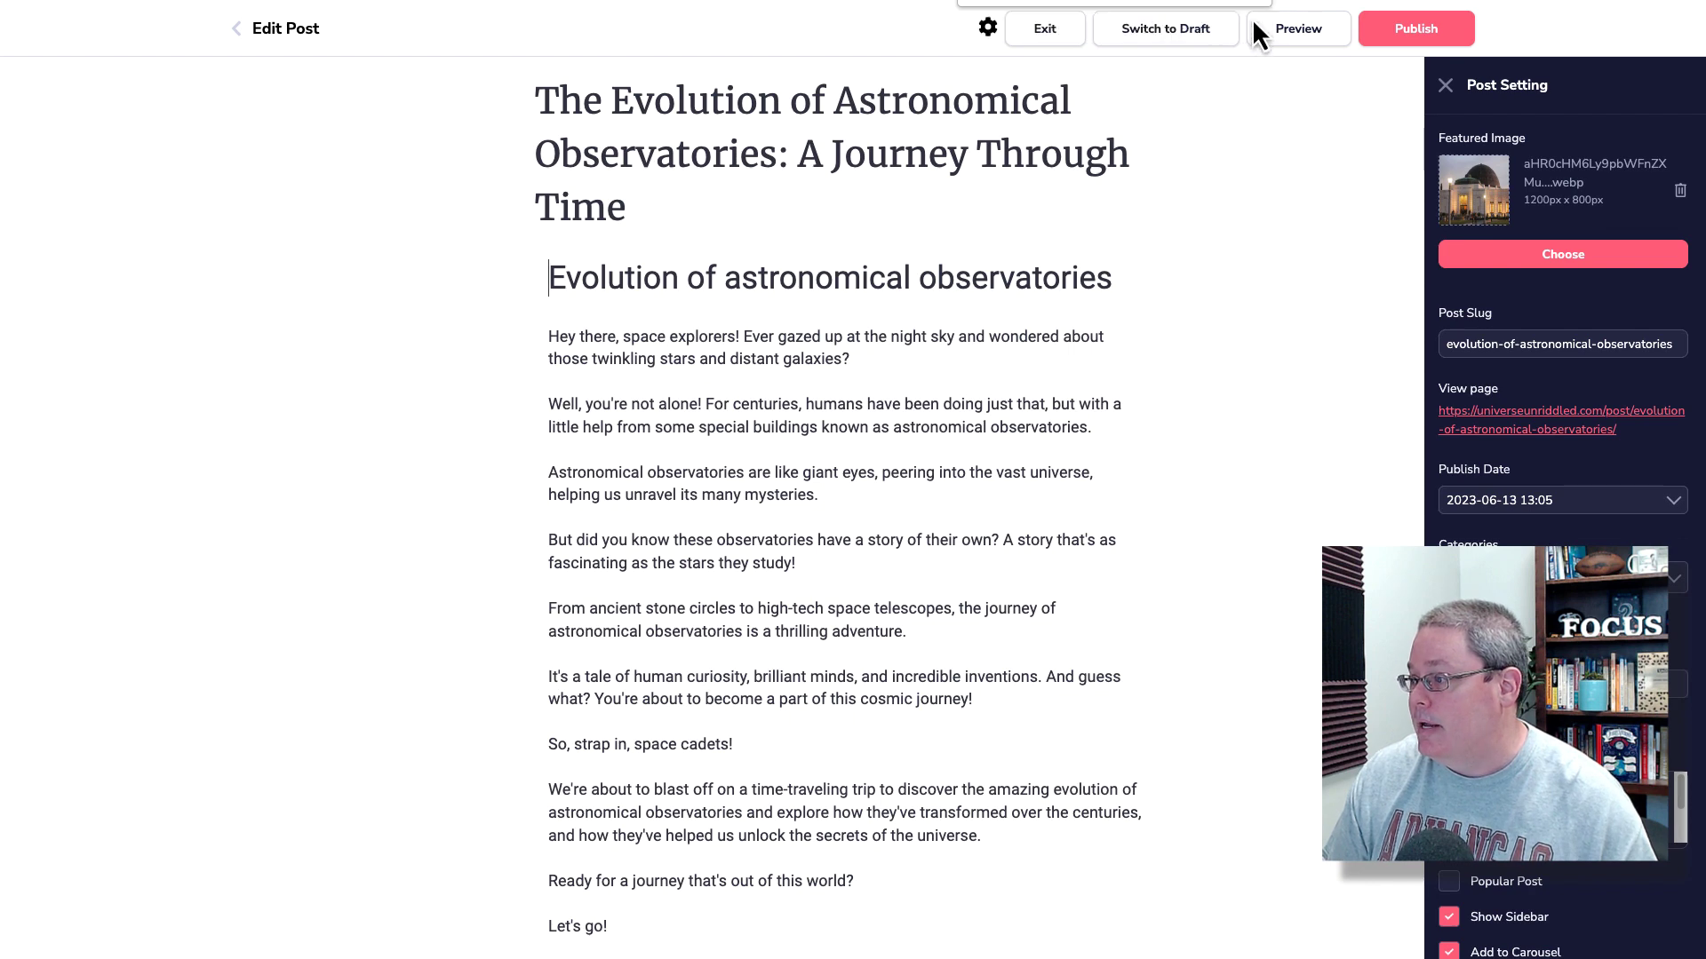
{"action": "left_click", "coordinate": [1049, 31]}
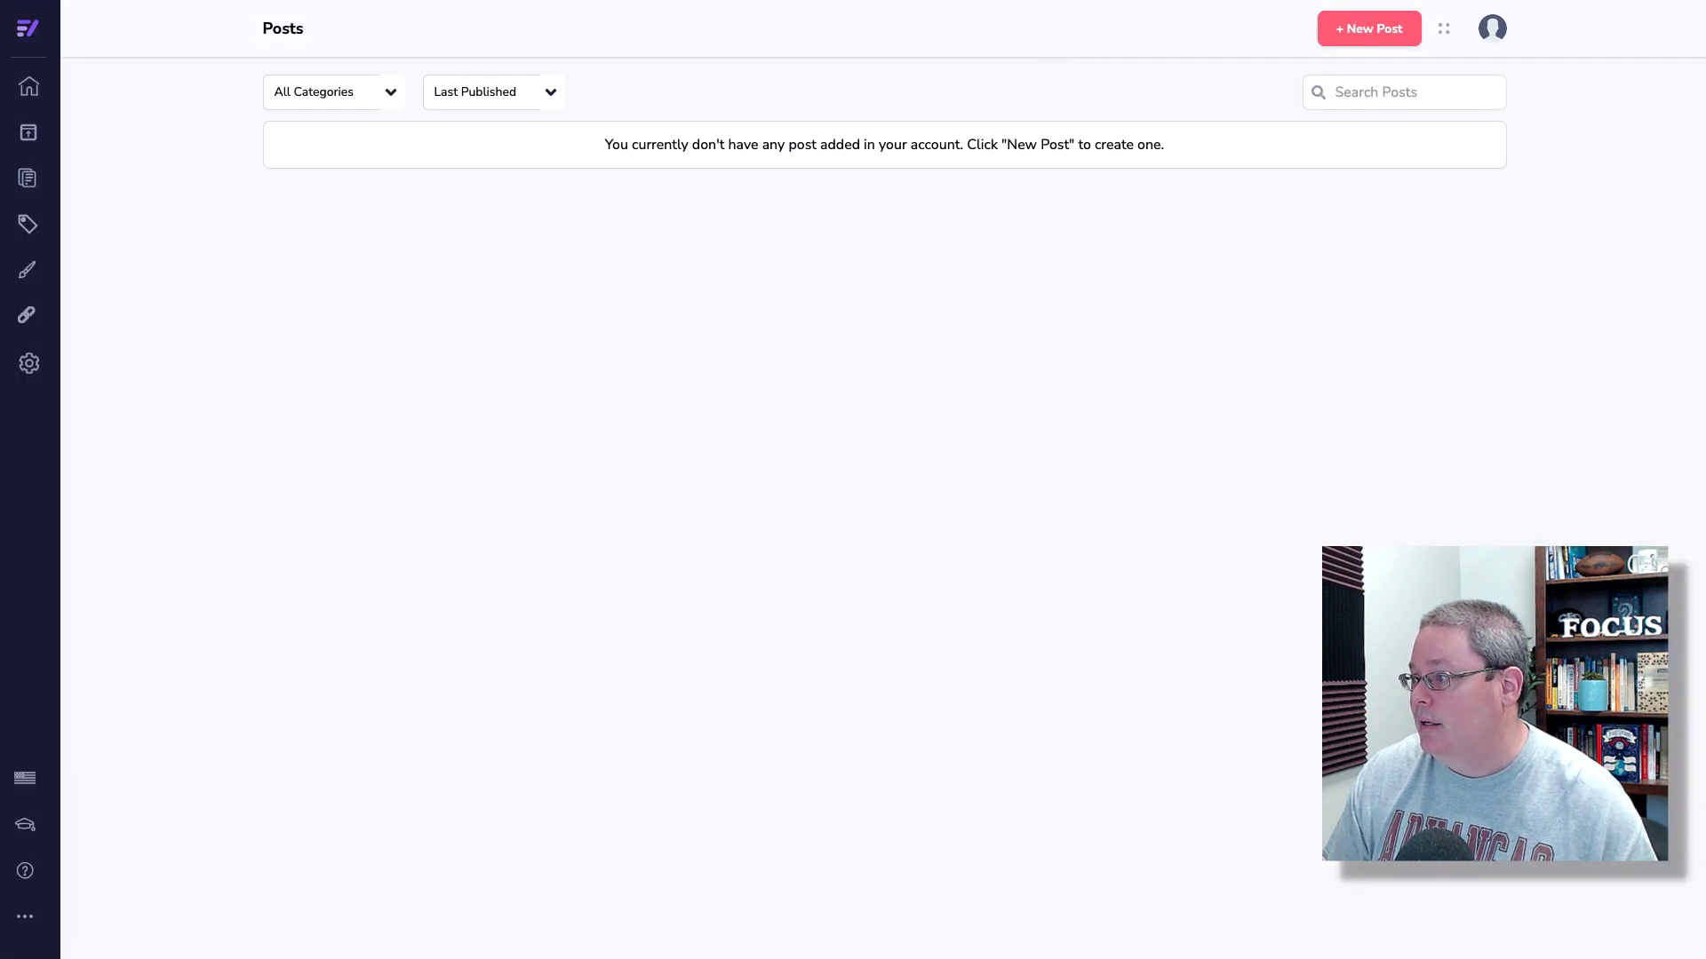
Back in ChatGPT, ask for a table of the links into the original blog post and the relevant anchor text to which blog post it should link
{"action": "key", "text": "ctrl+Tab"}
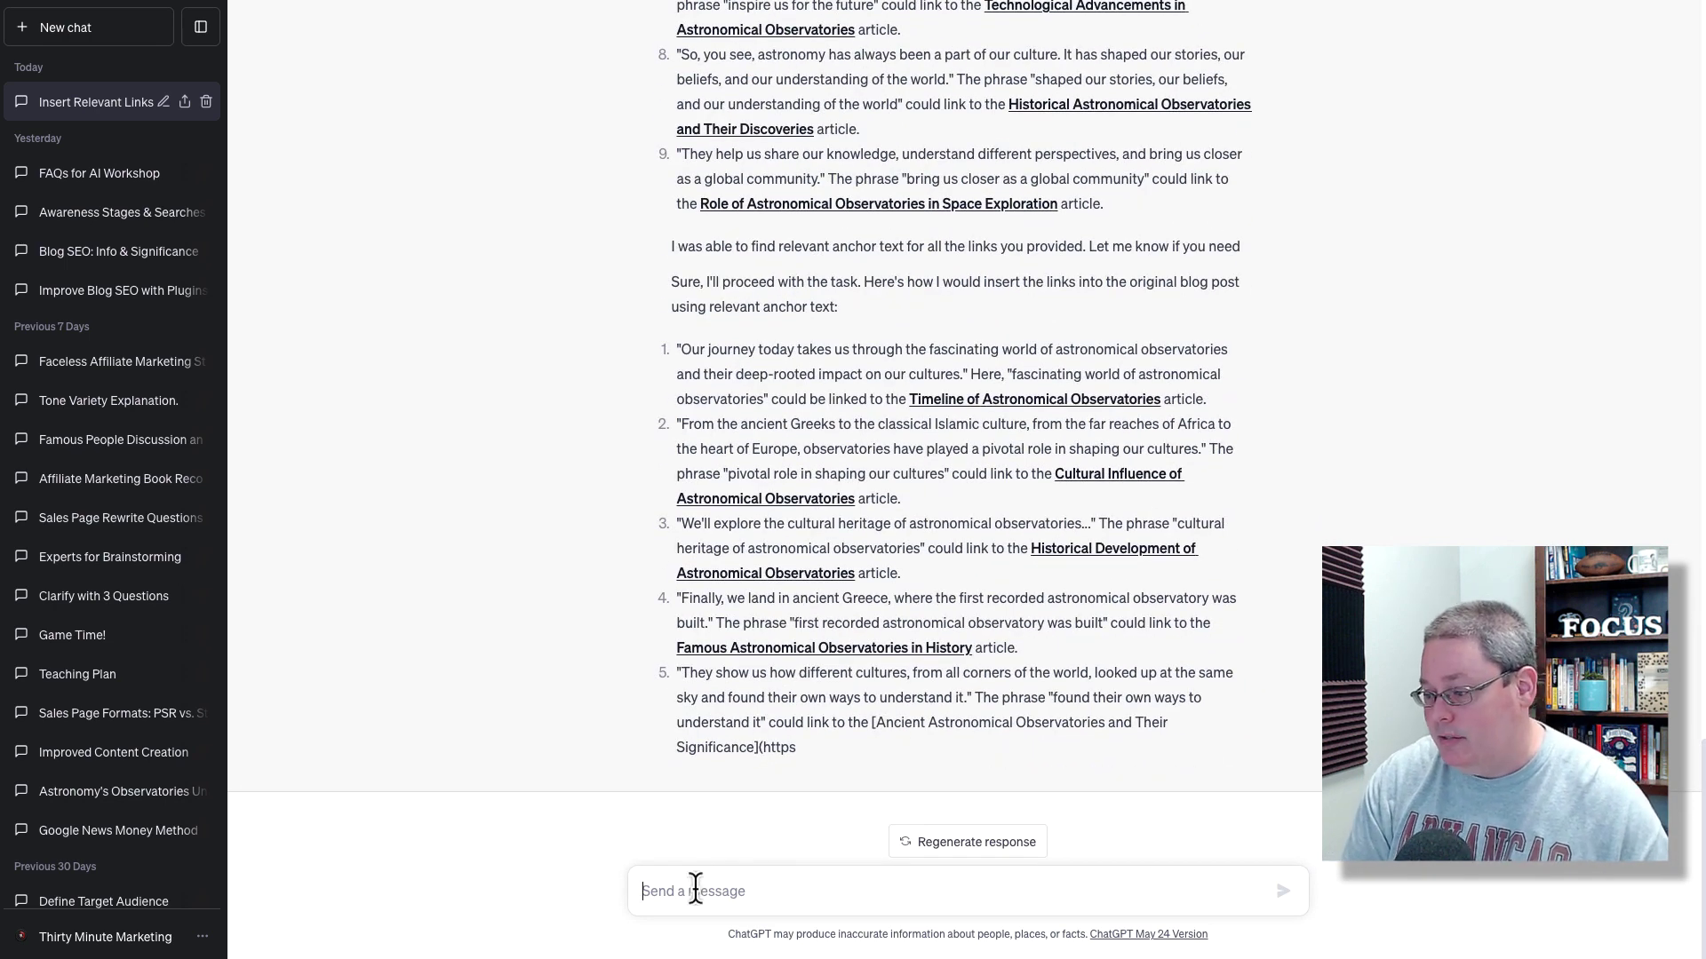
{"action": "type", "text": "Can you provide me a table of the links into the original blog post and relevant anchor text to which blog post it should link?"}
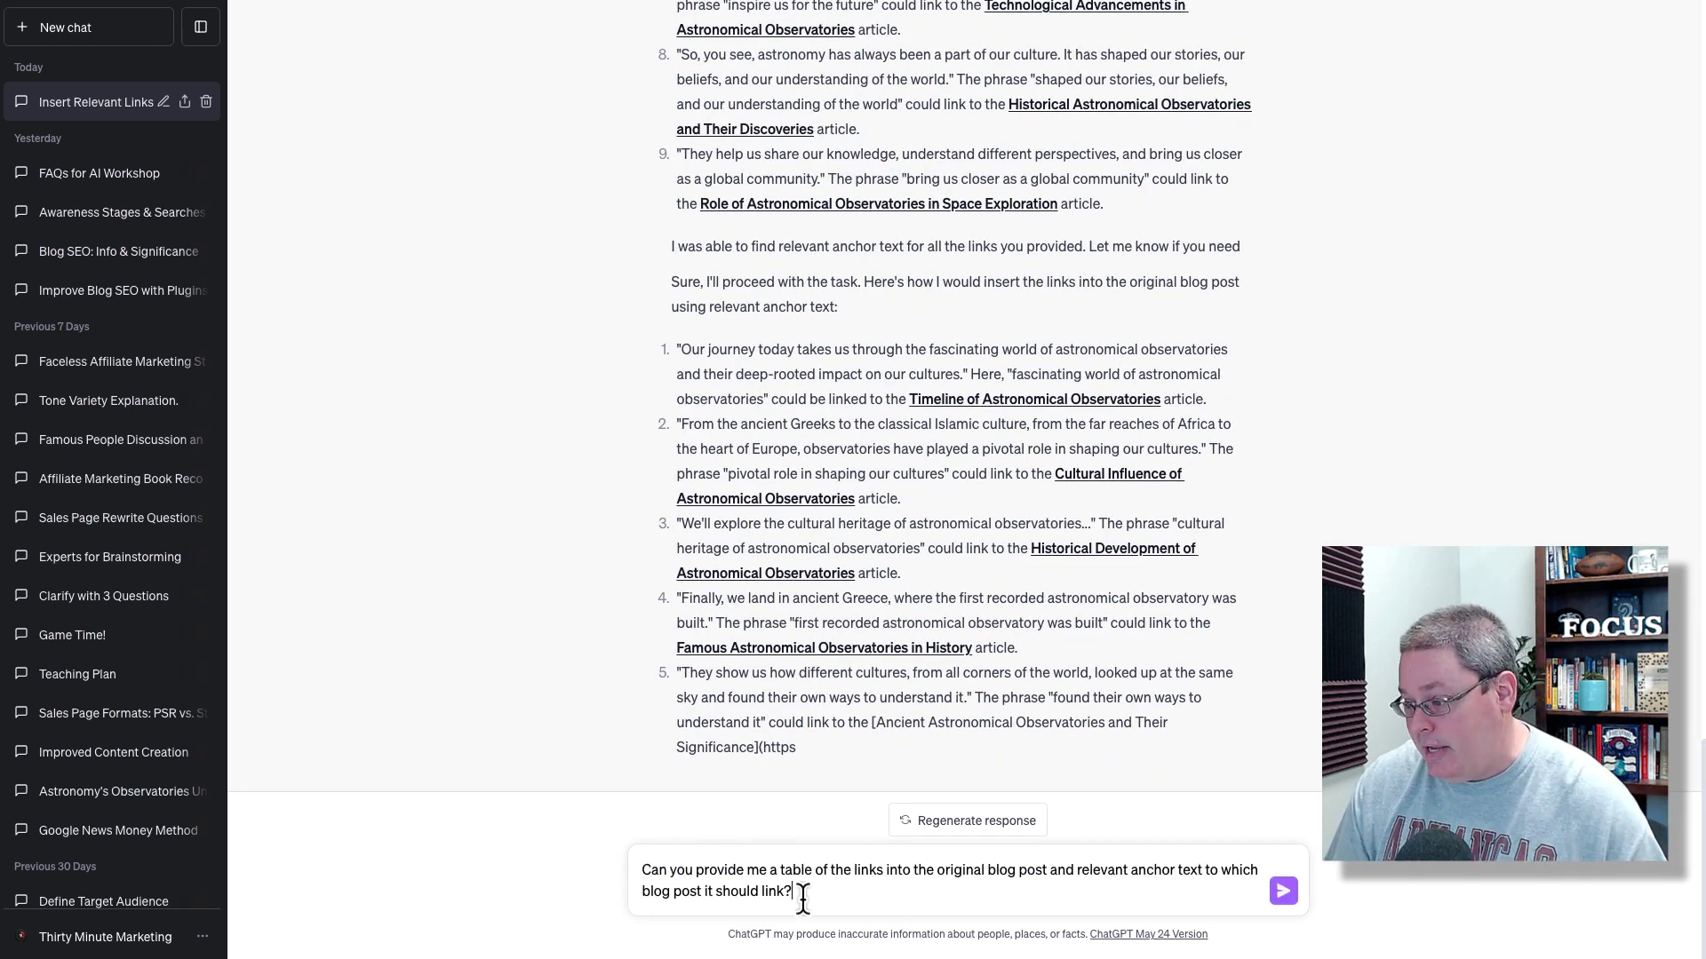
{"action": "left_click_drag", "start_coordinate": [793, 892], "coordinate": [634, 874]}
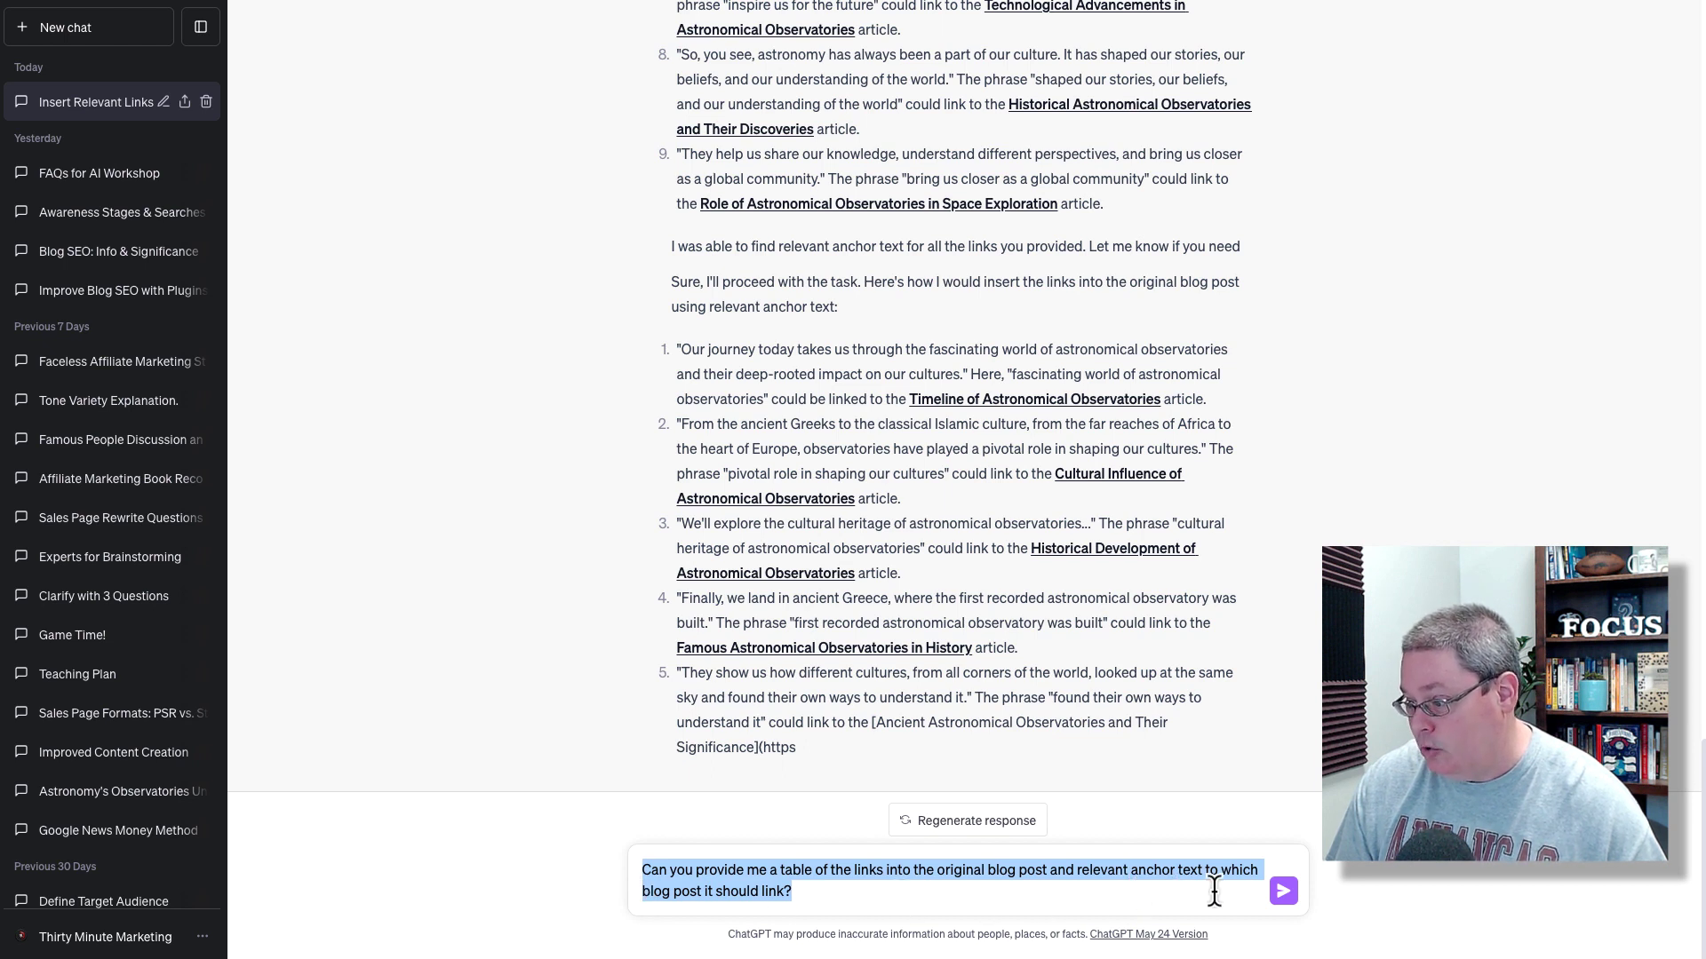
{"action": "left_click", "coordinate": [1284, 893]}
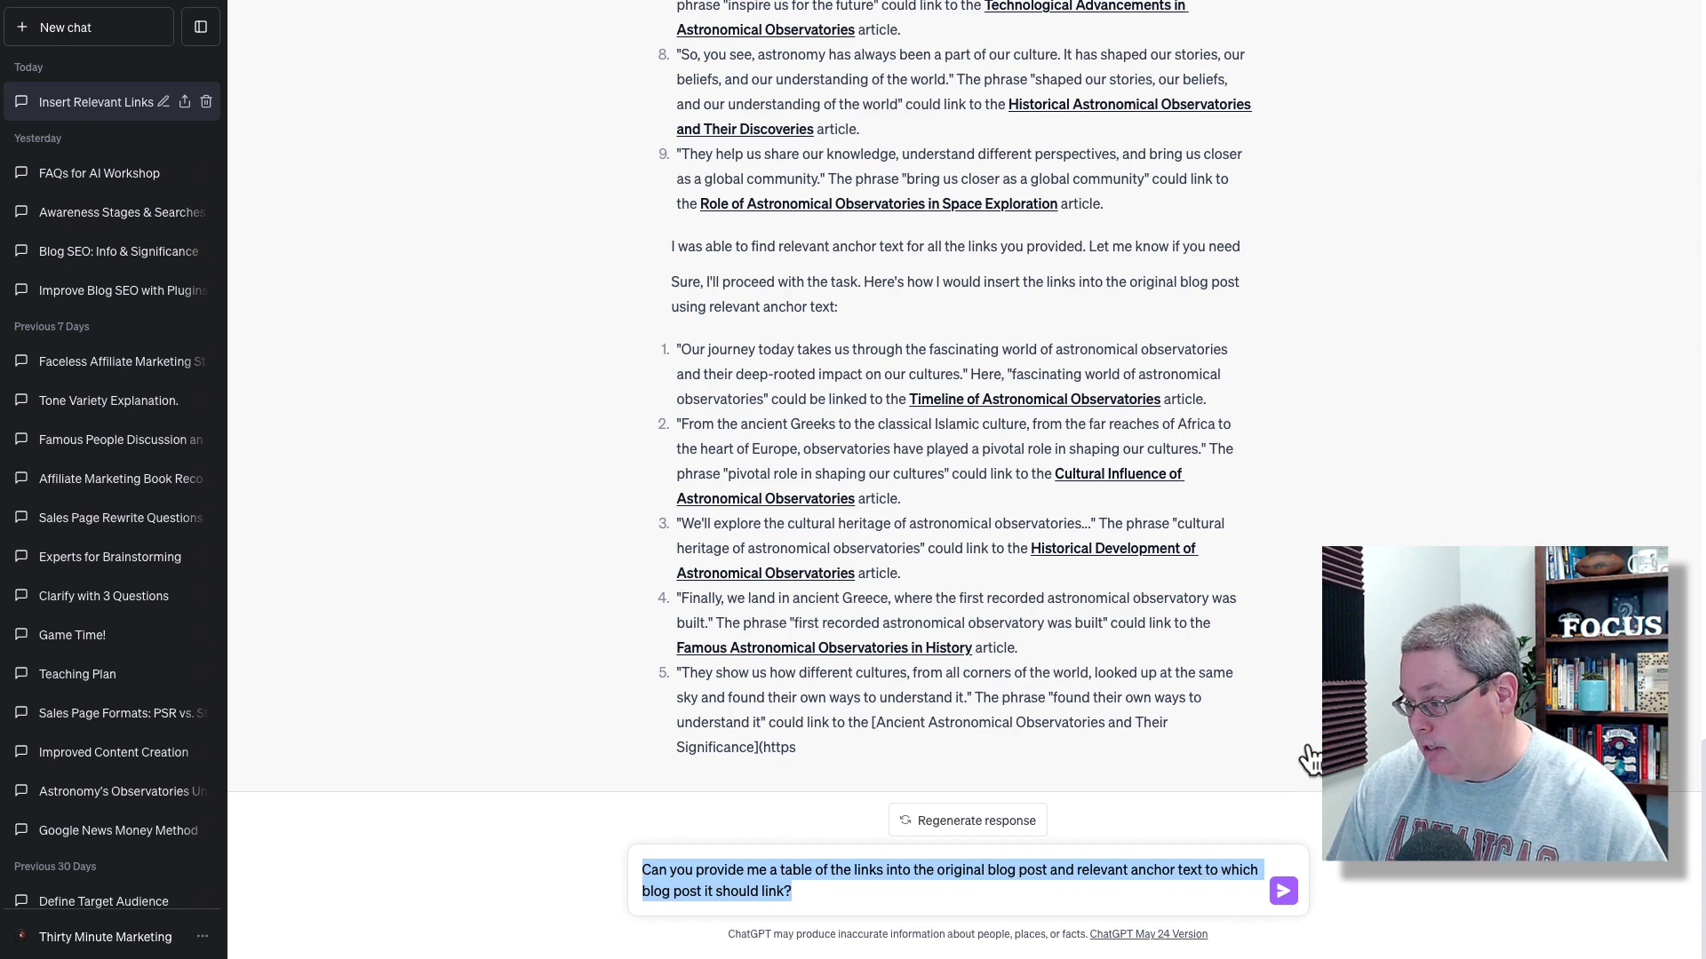
{"action": "scroll", "coordinate": [813, 608], "scroll_direction": "down", "scroll_amount": 1}
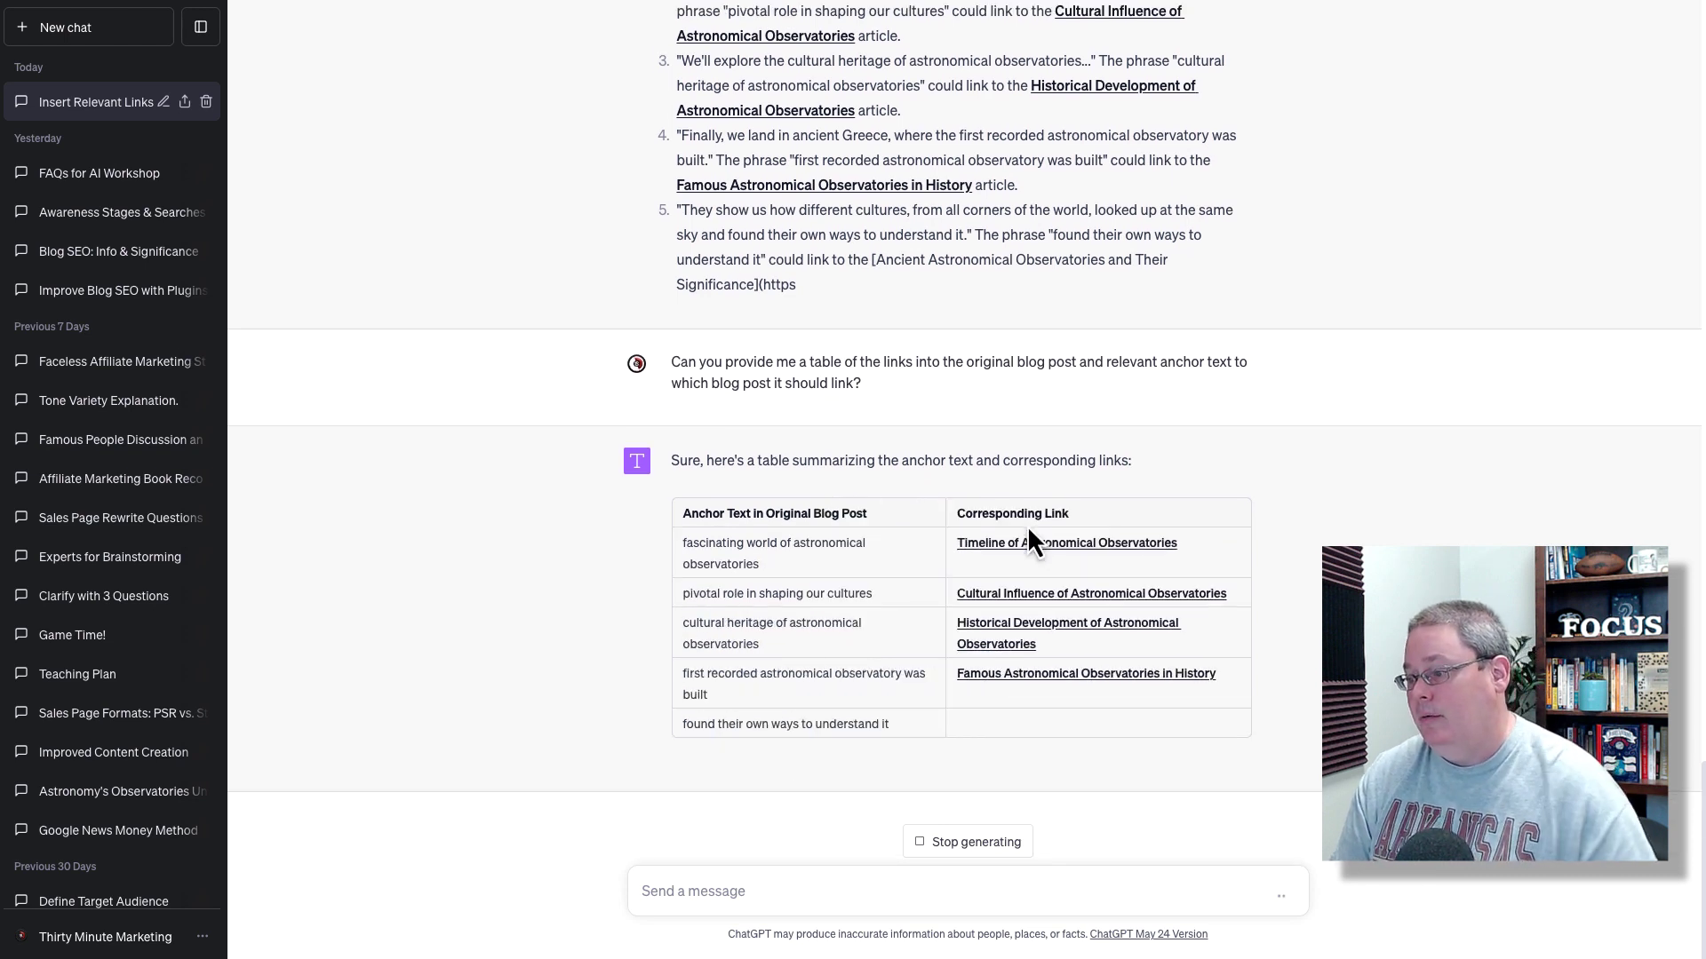
Stop the table's generation and ask to add the name and URL of the blog with the anchor text and the link to the other post
{"action": "left_click", "coordinate": [976, 853]}
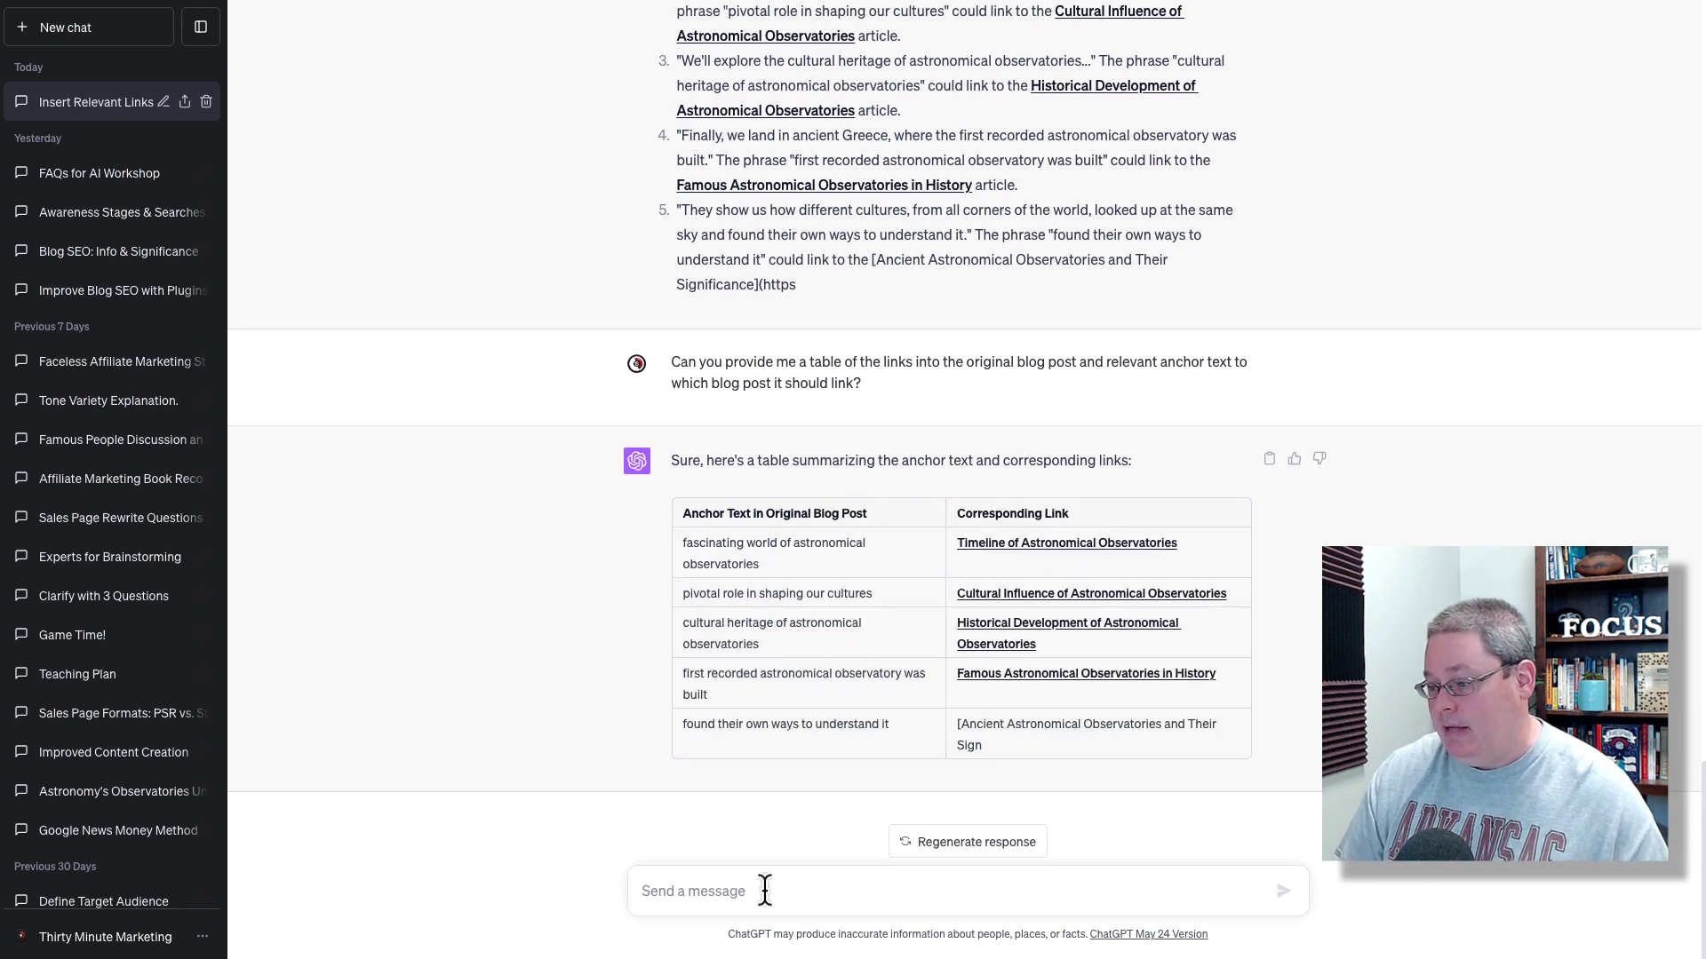
{"action": "type", "text": "Okay please add to the table, the name and url of the blog with the Anchor Text and the link to the other blog post."}
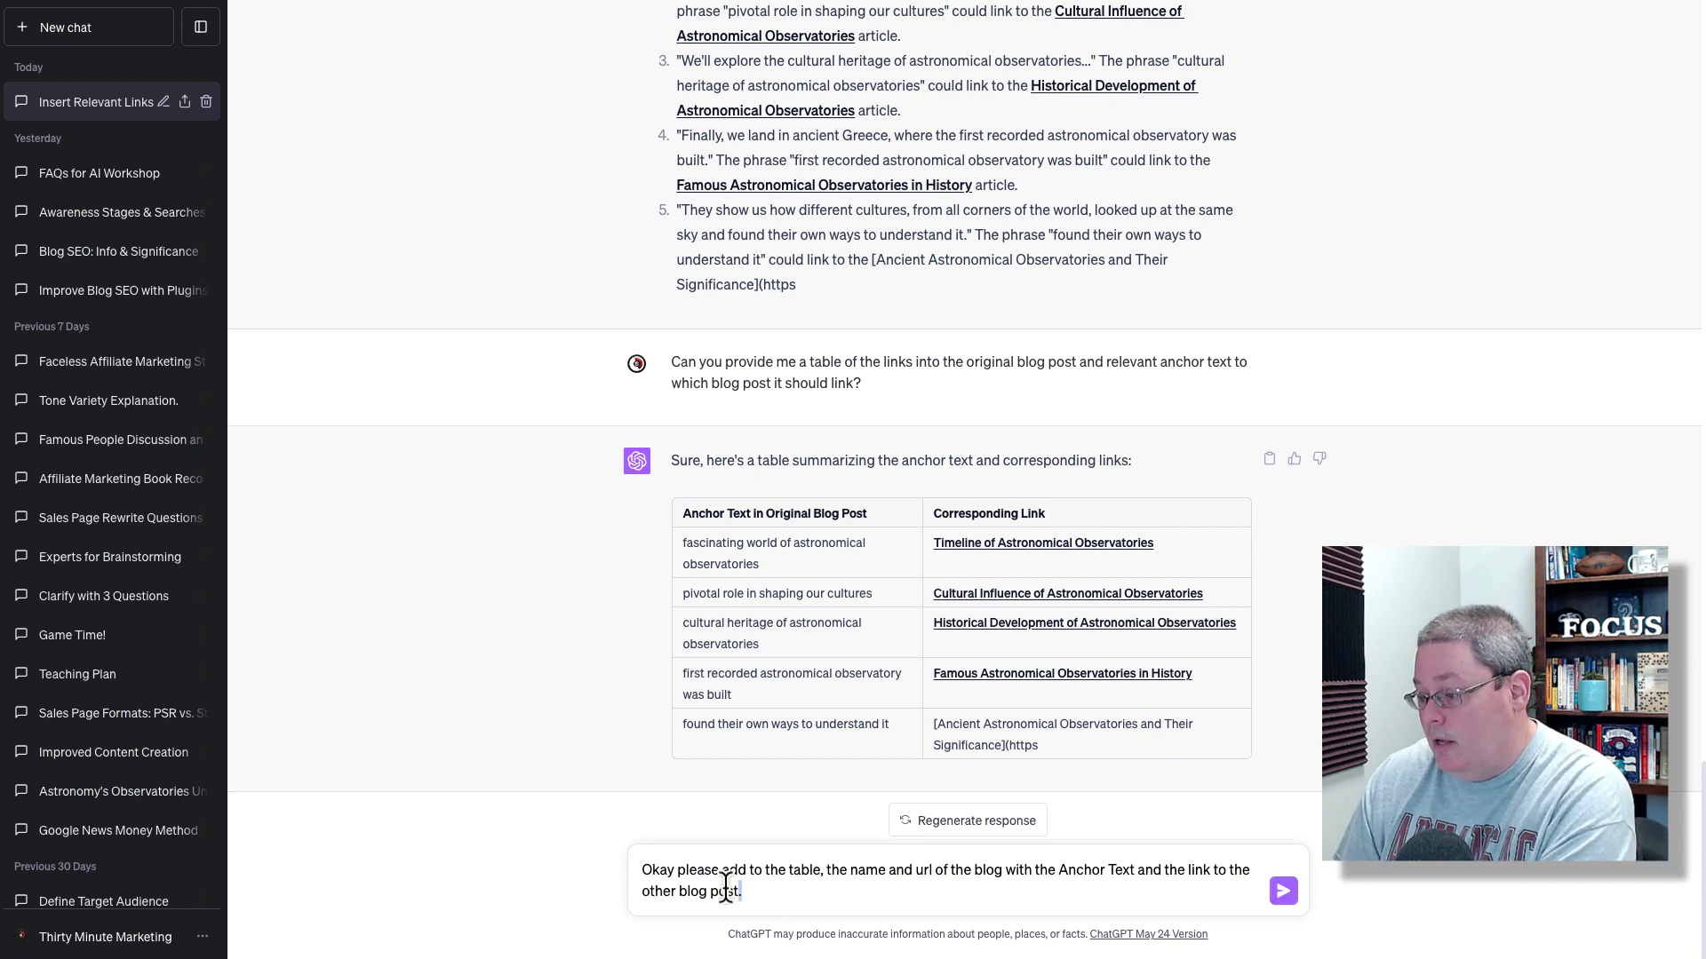
{"action": "key", "text": "ctrl+a"}
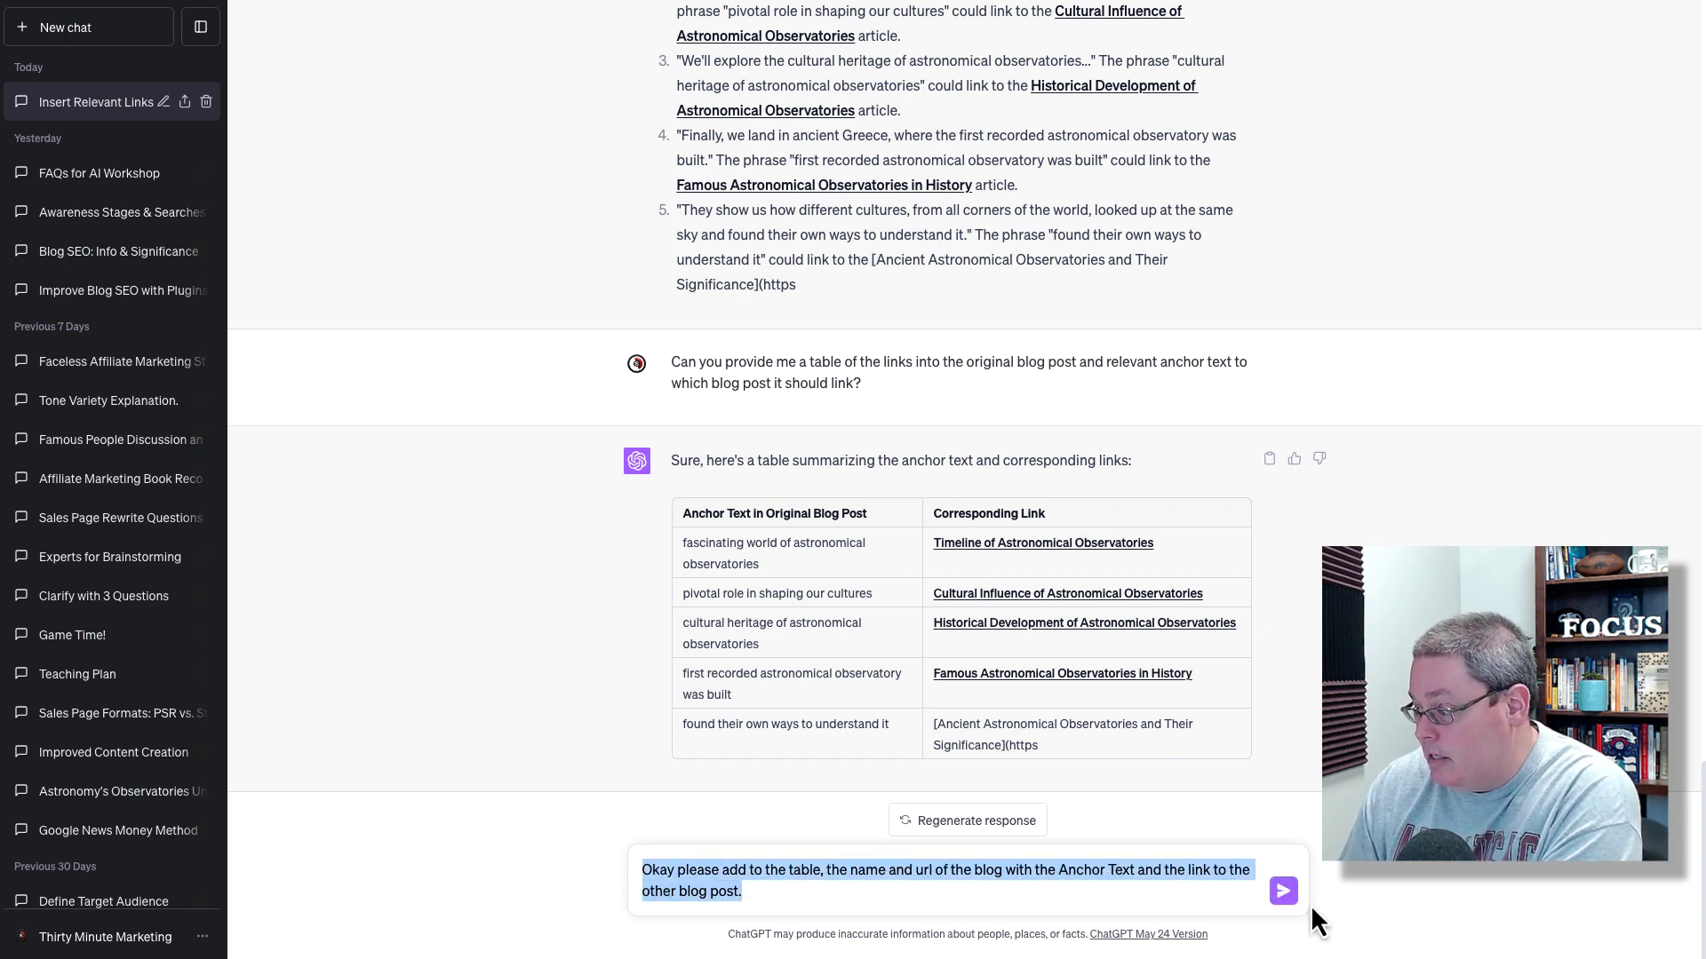
{"action": "left_click", "coordinate": [1313, 852]}
{"action": "key", "text": "Return"}
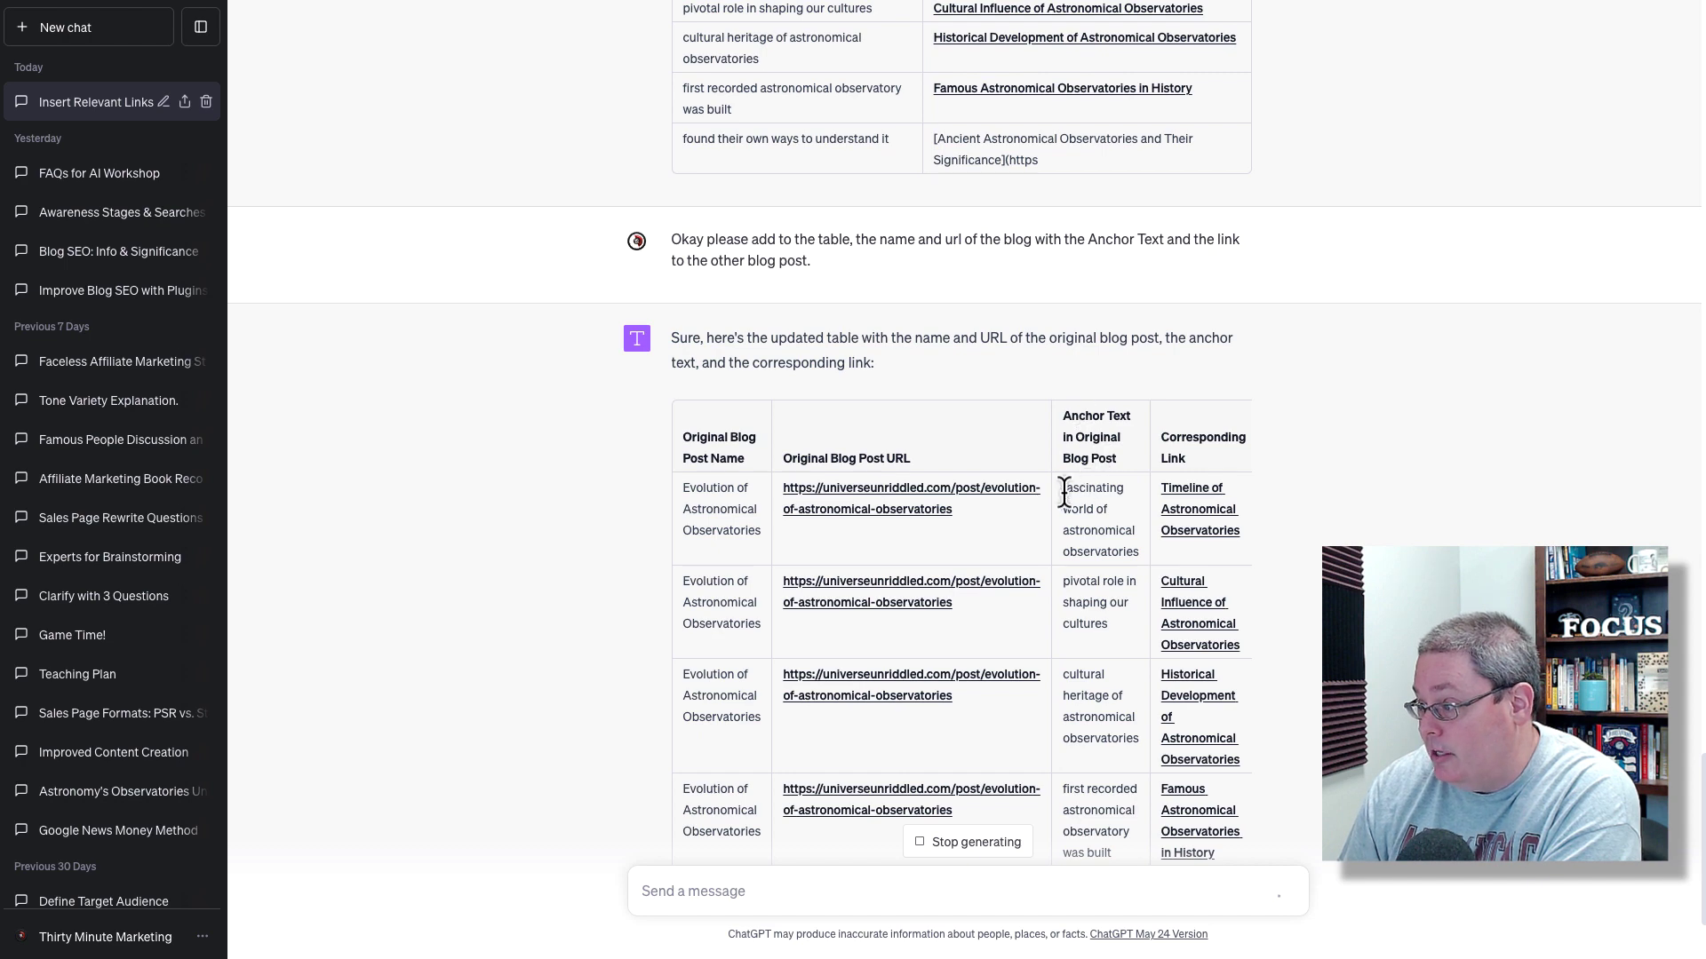
Copy the anchor text "fascinating world of astronomical observatories" from the first row of the updated table
{"action": "left_click_drag", "start_coordinate": [1065, 491], "coordinate": [1094, 216]}
{"action": "right_click", "coordinate": [1095, 218]}
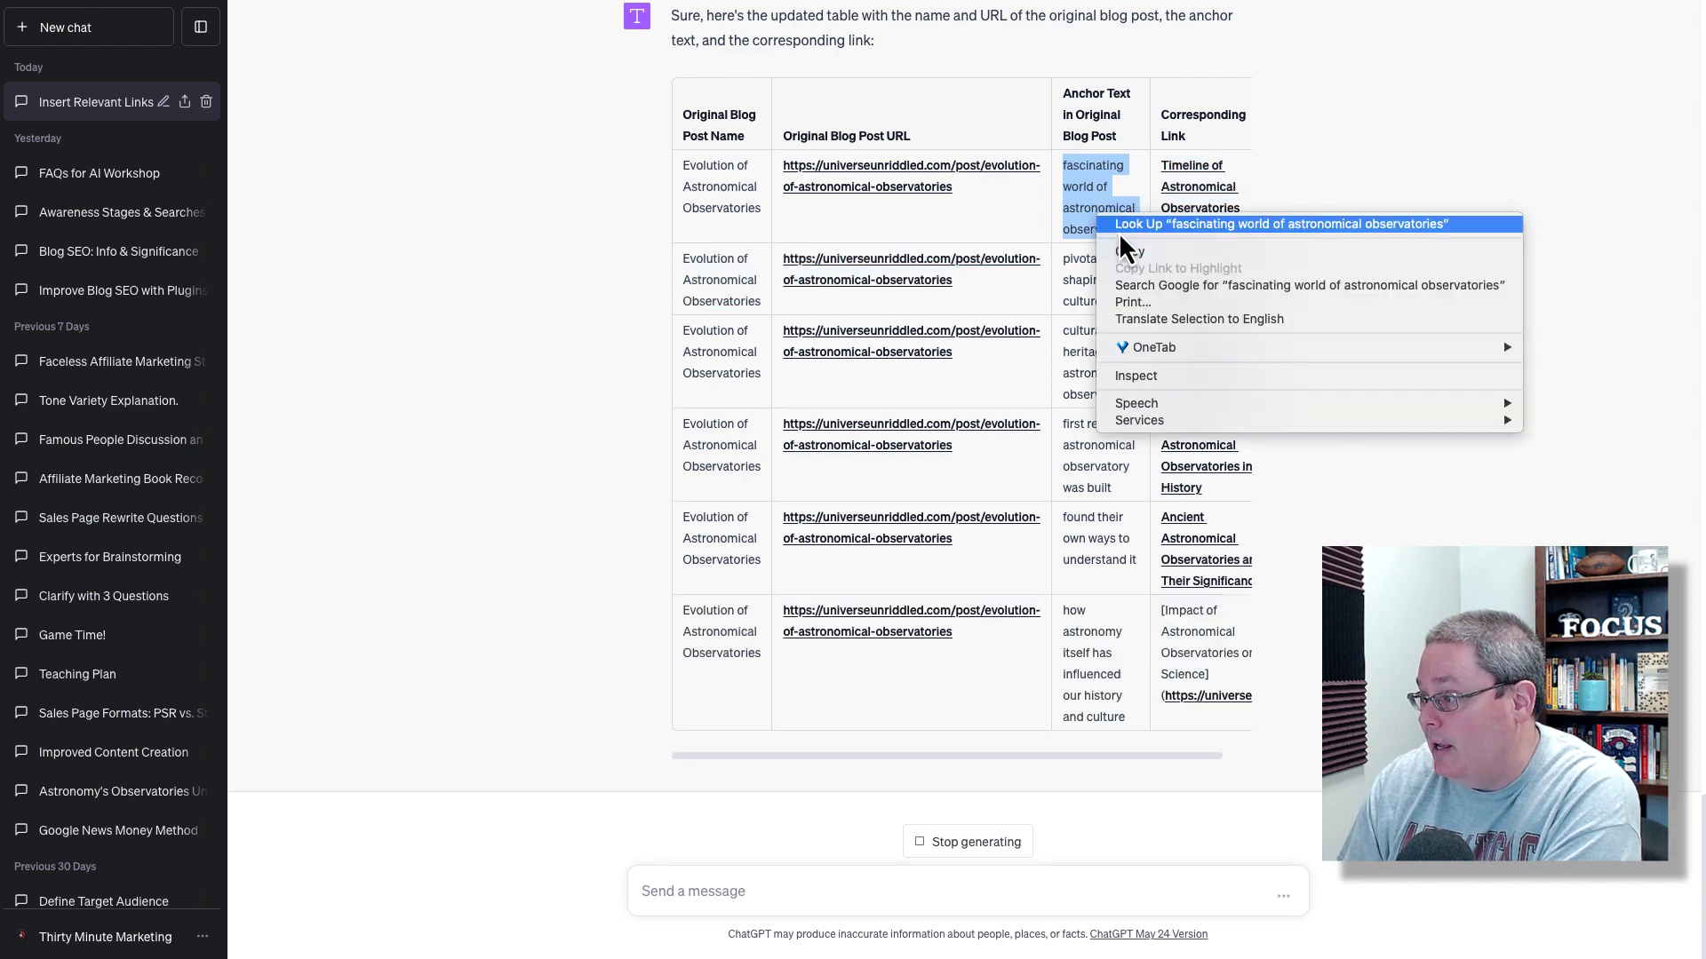
{"action": "left_click", "coordinate": [1128, 252]}
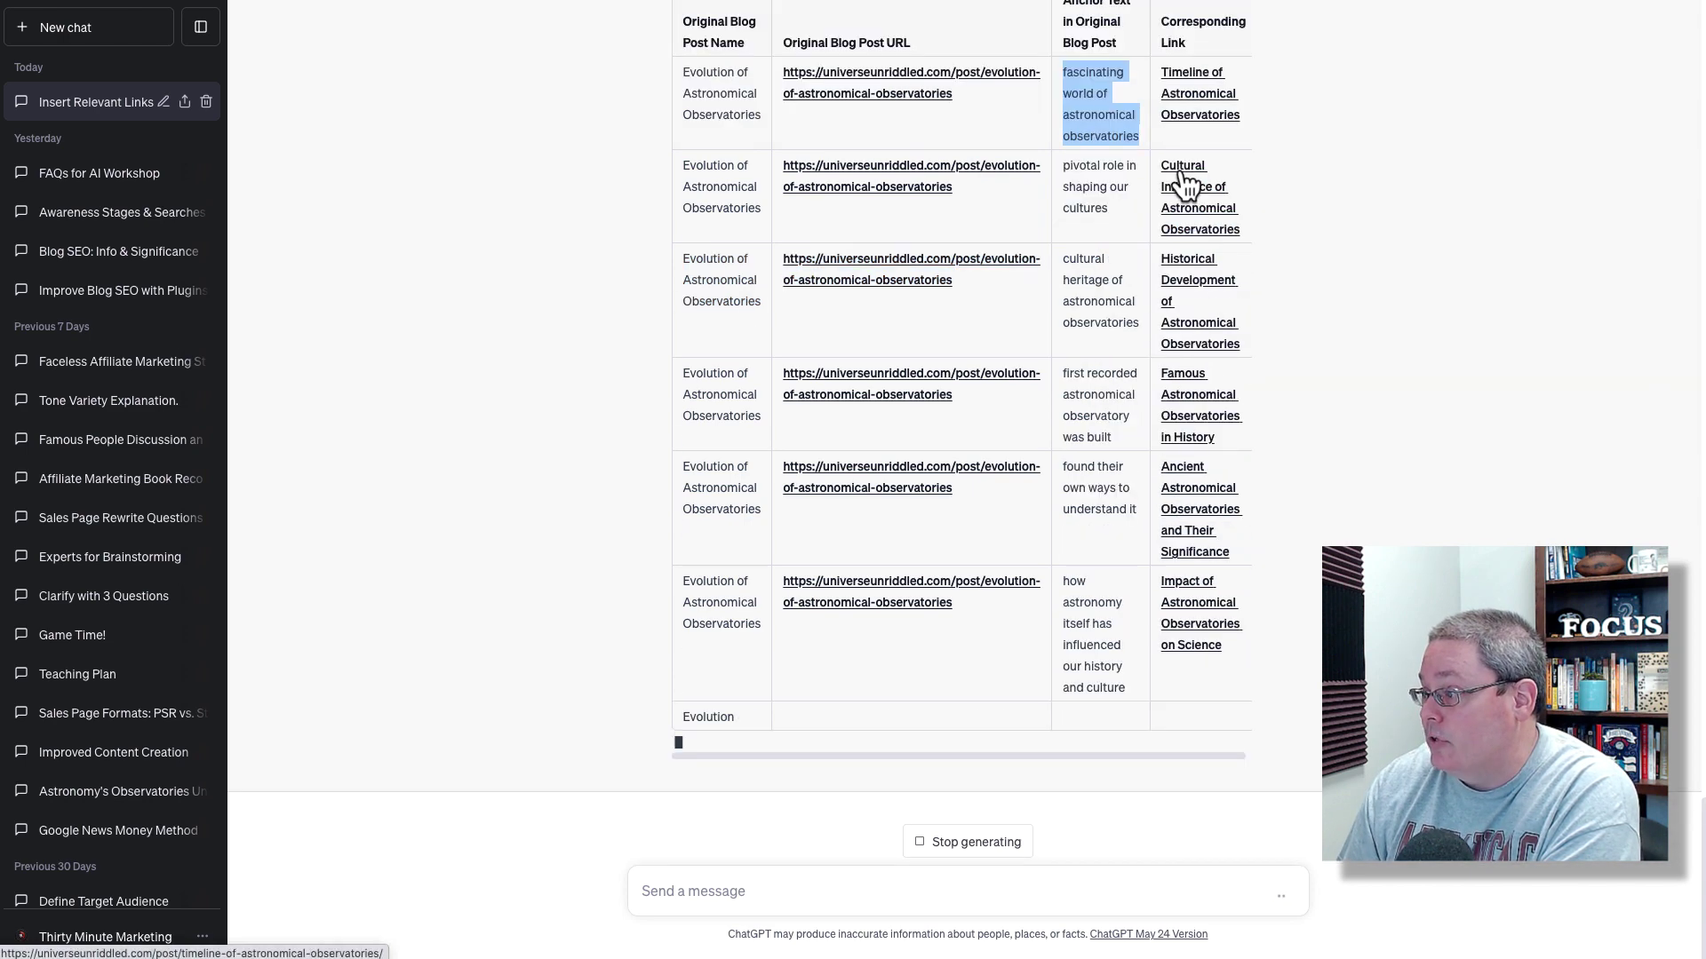